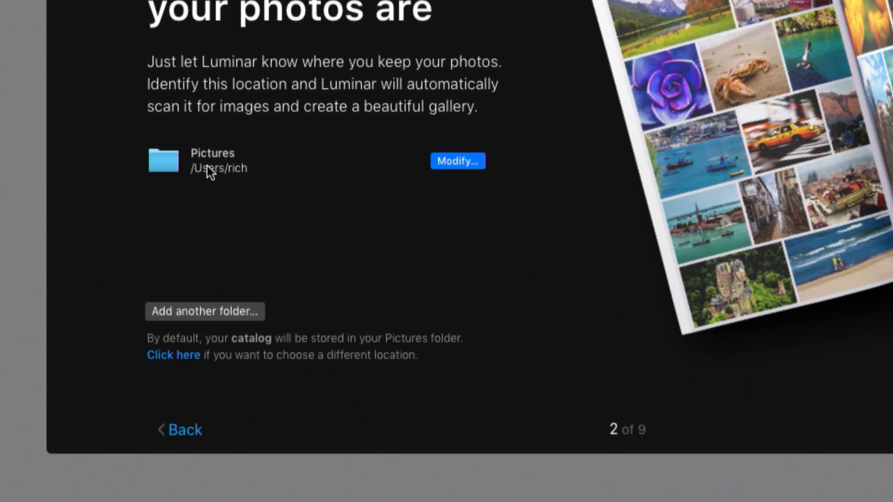
Step: Replace the default Pictures location with the LR_MIGRATION folder on the Desktop as the only photo source
click(436, 163)
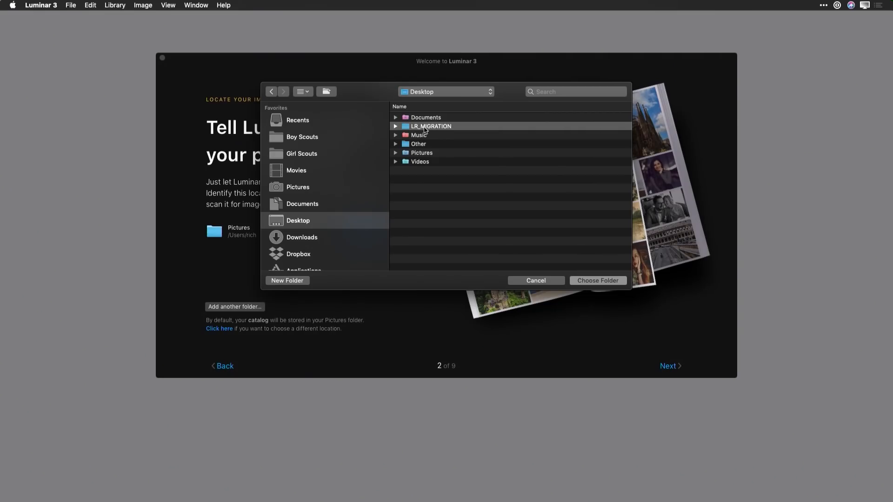
click(395, 127)
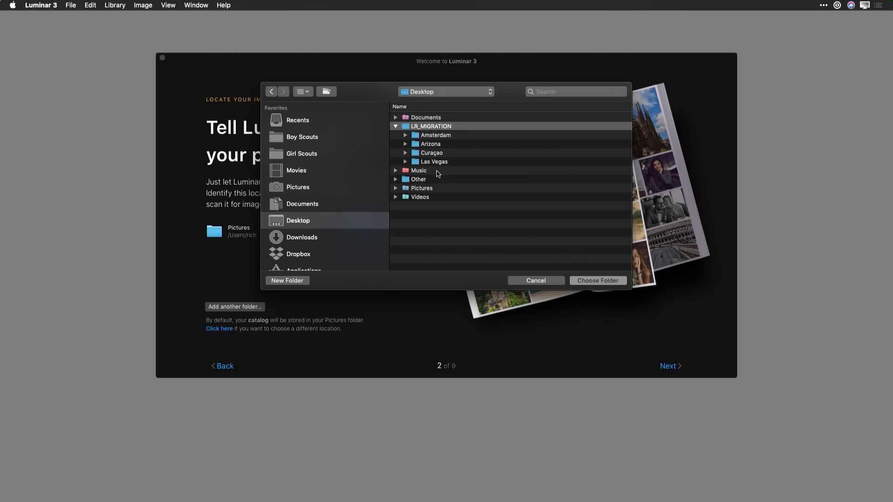
click(597, 281)
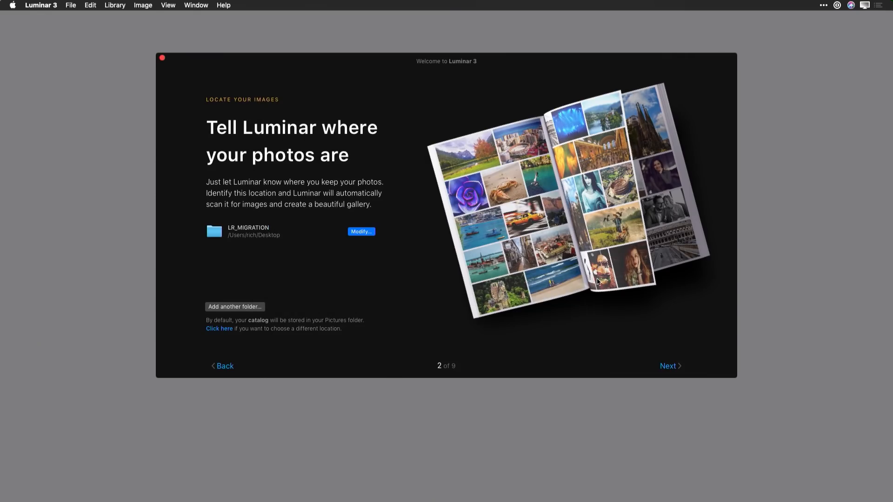
click(255, 311)
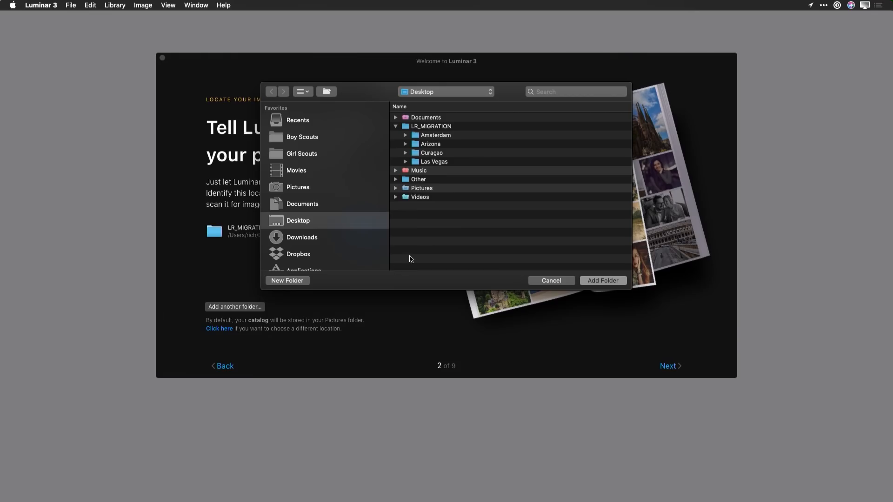
click(550, 280)
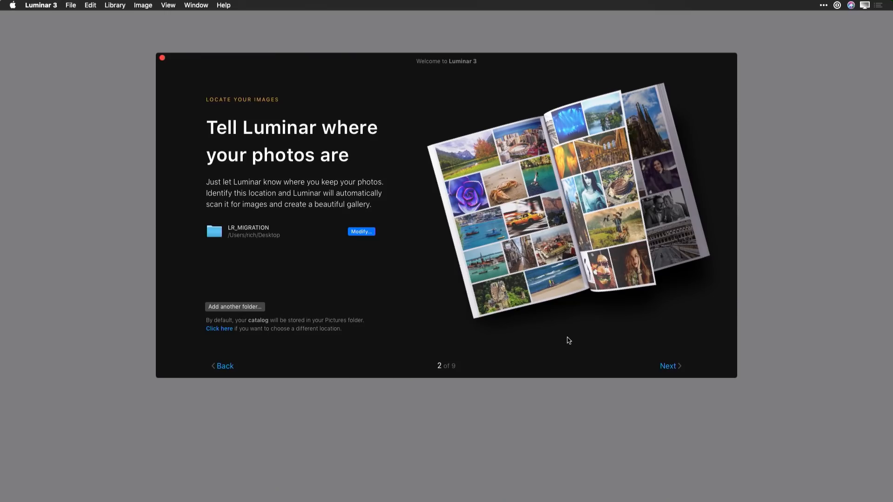
Step: Go through the remaining welcome pages, start using the photo library, and expand its window to full screen
click(672, 369)
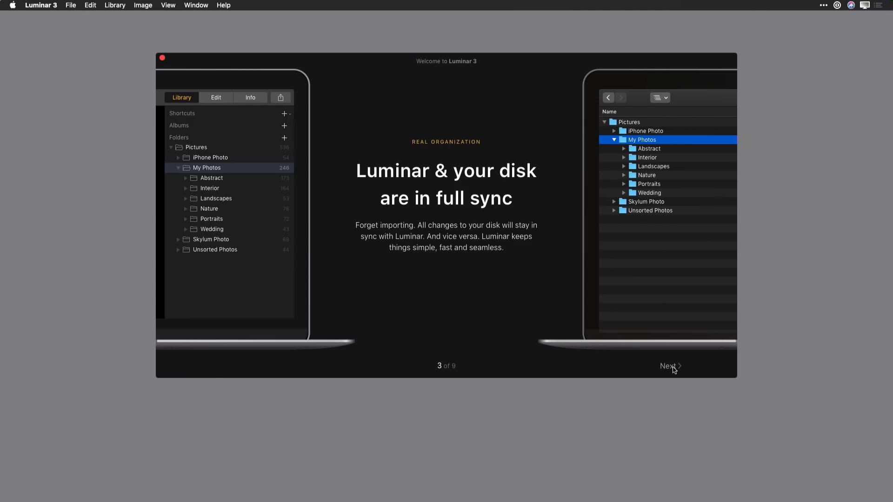
click(674, 370)
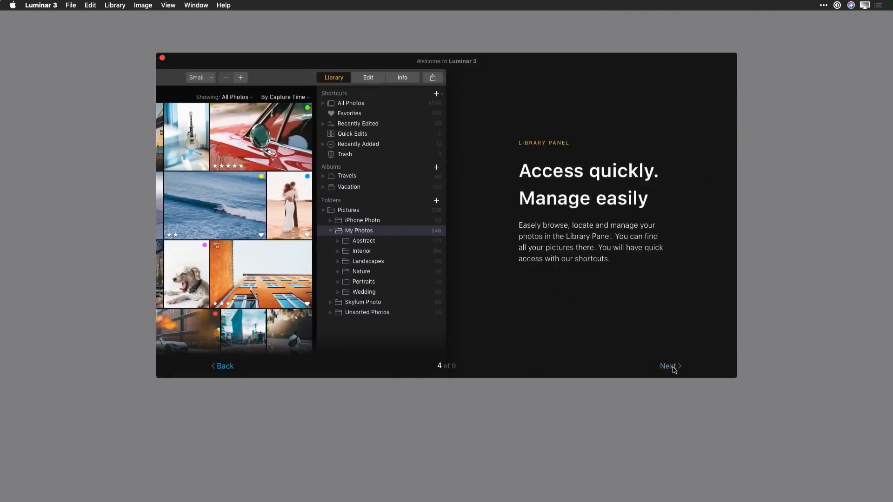
click(674, 369)
click(674, 370)
click(673, 369)
click(674, 369)
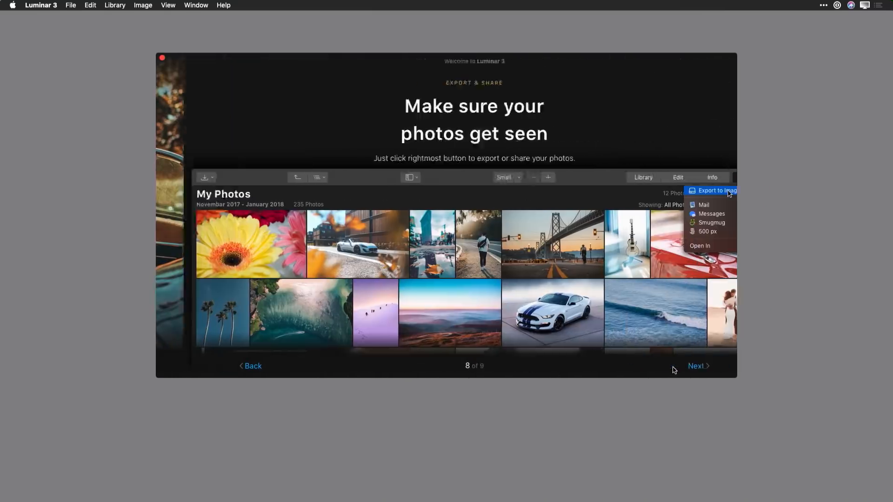
click(674, 369)
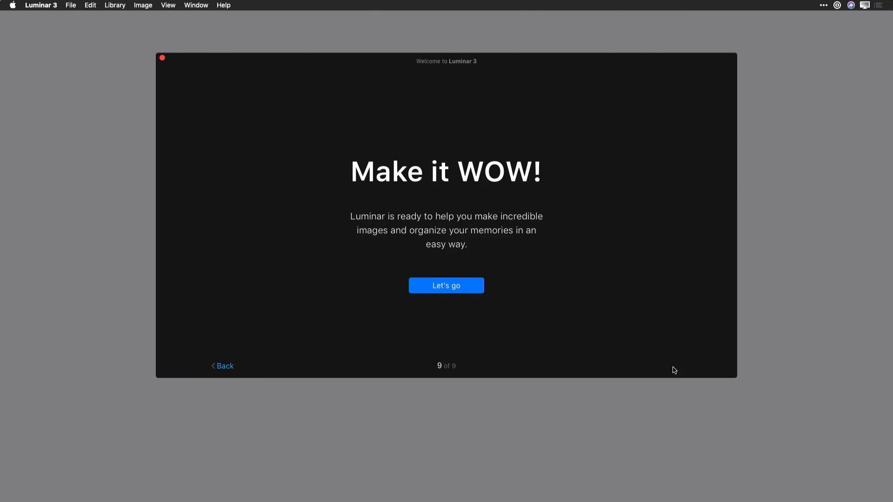
click(465, 287)
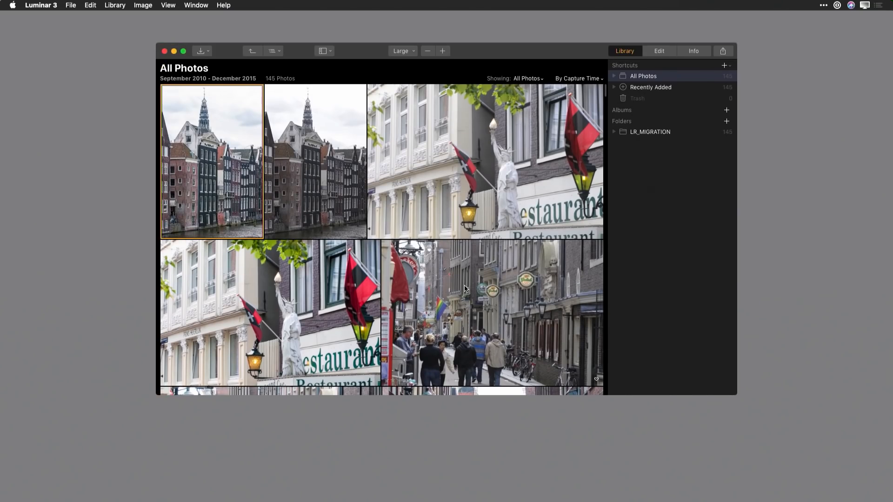
click(184, 52)
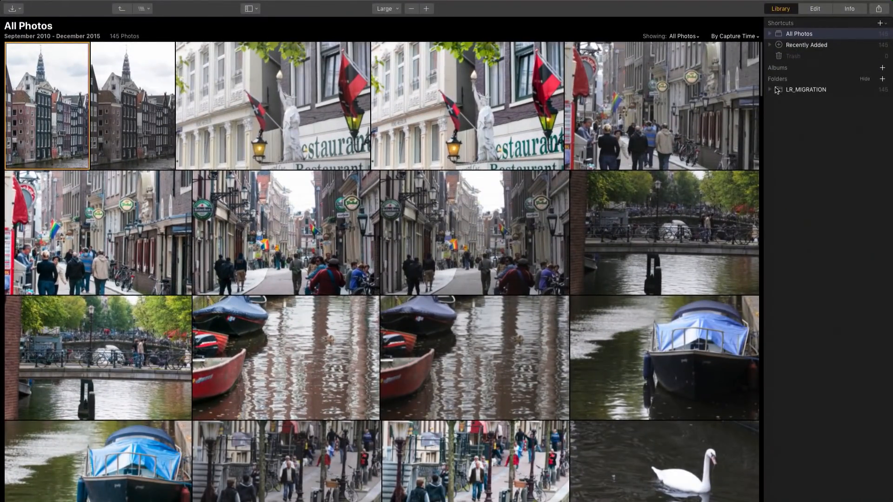
Step: Expand the LR_MIGRATION folder, browse its Amsterdam, Arizona, Curaçao and Las Vegas subfolders, and check the photo sorting options from Amsterdam
click(770, 89)
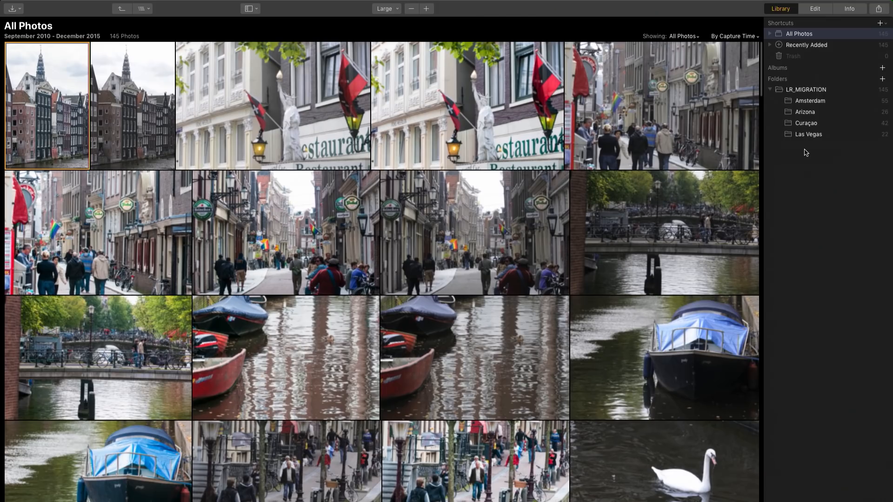
click(808, 102)
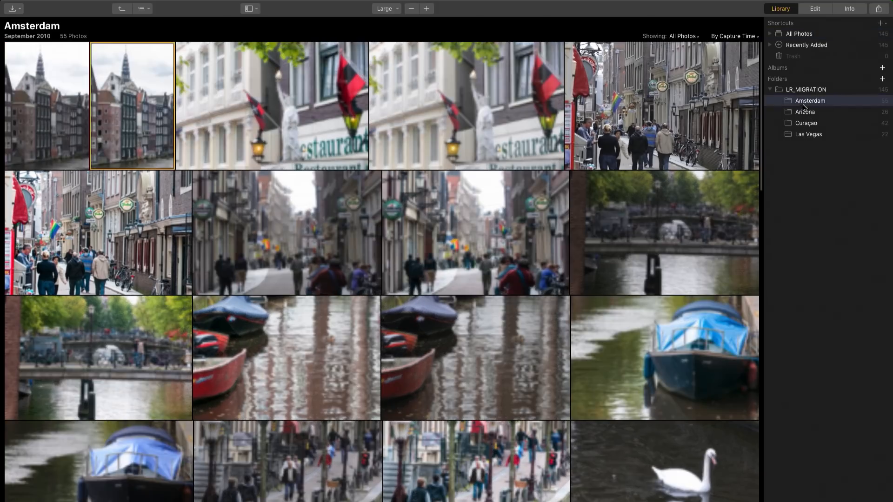
click(804, 114)
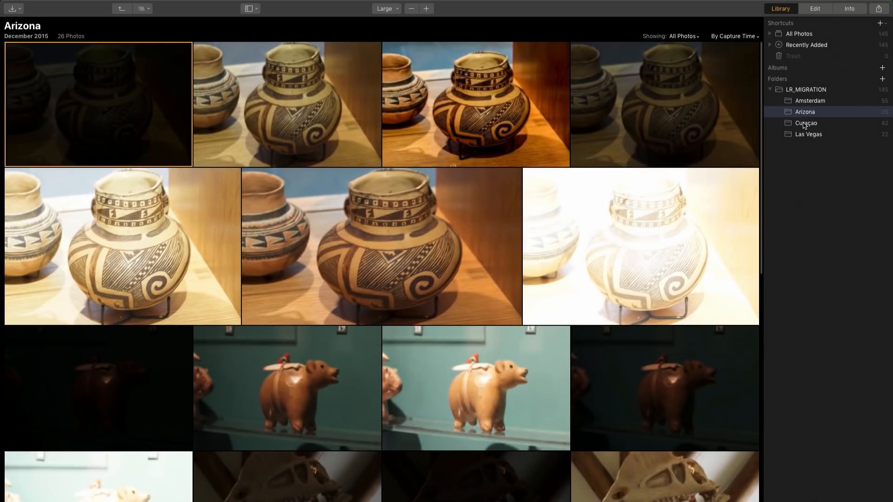
click(805, 124)
click(804, 135)
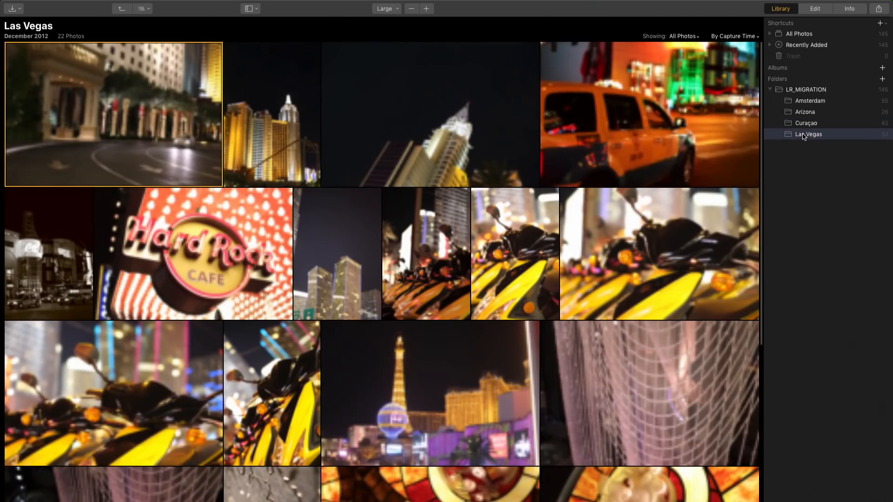
click(803, 124)
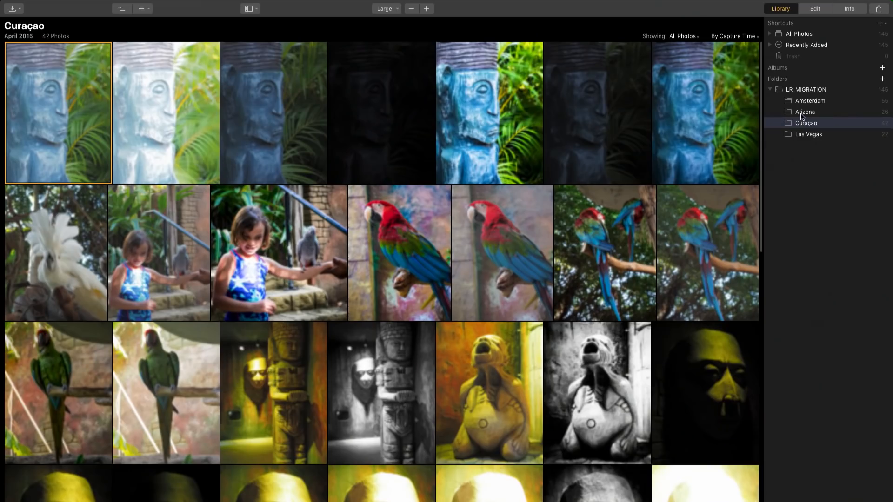
click(801, 115)
click(802, 102)
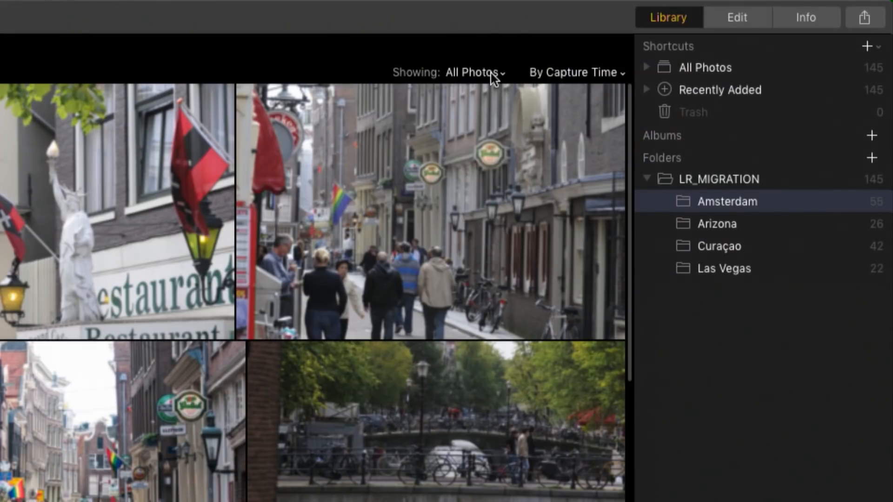
click(566, 72)
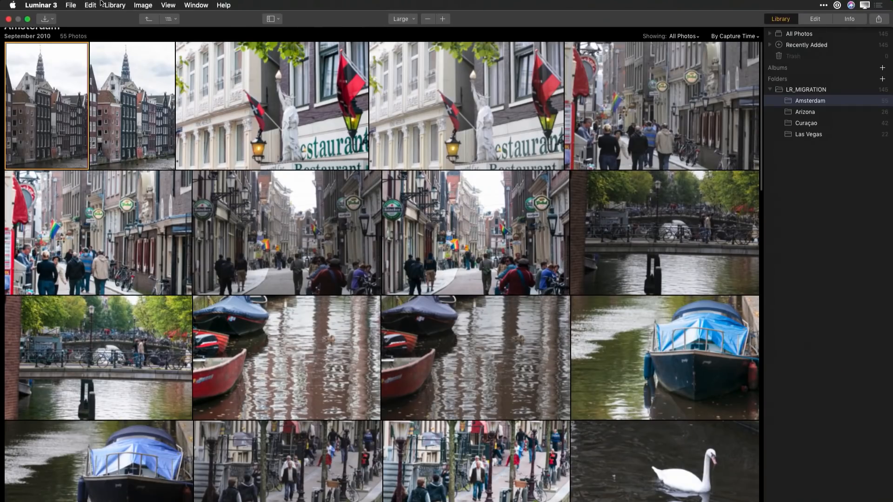
click(72, 4)
click(79, 31)
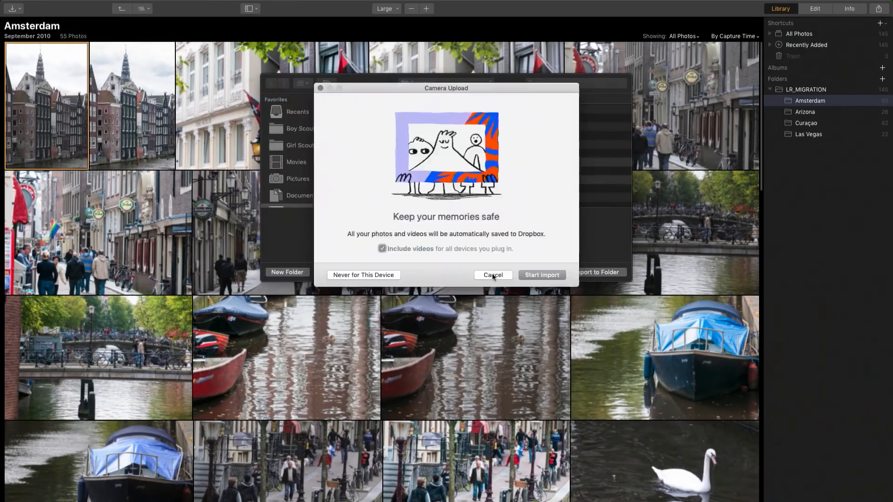
click(492, 277)
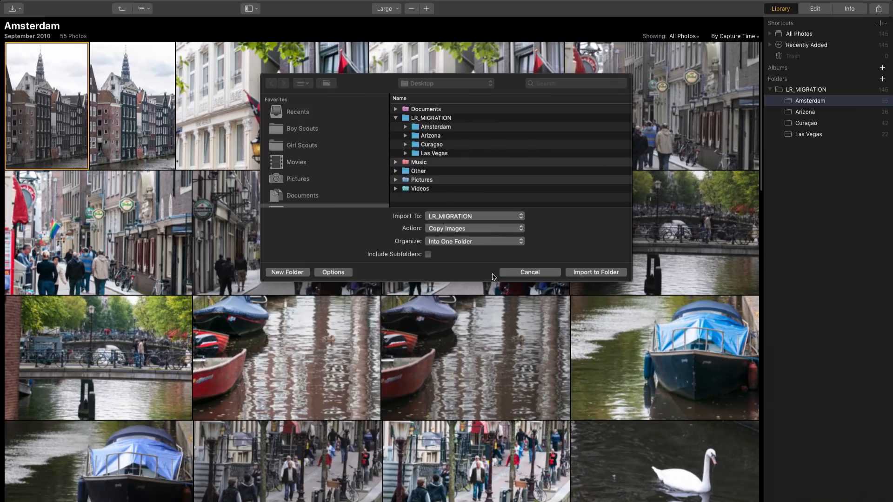
scroll(333, 182, down, 4)
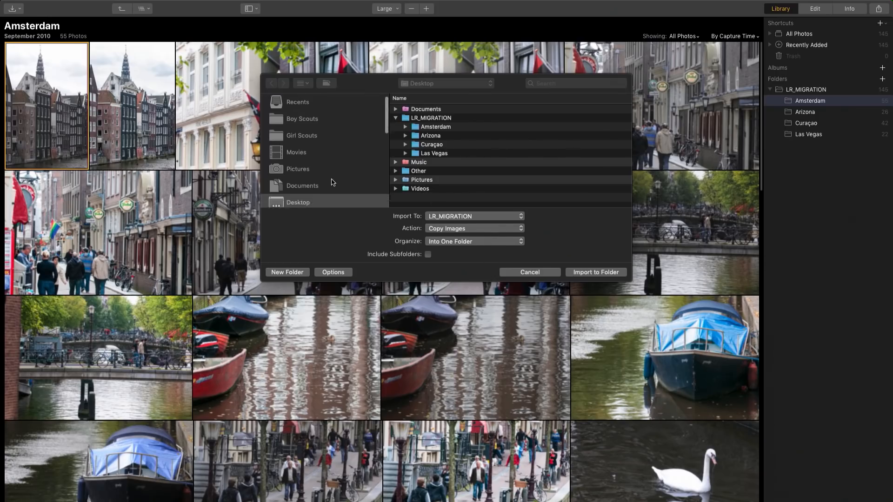
scroll(333, 183, down, 8)
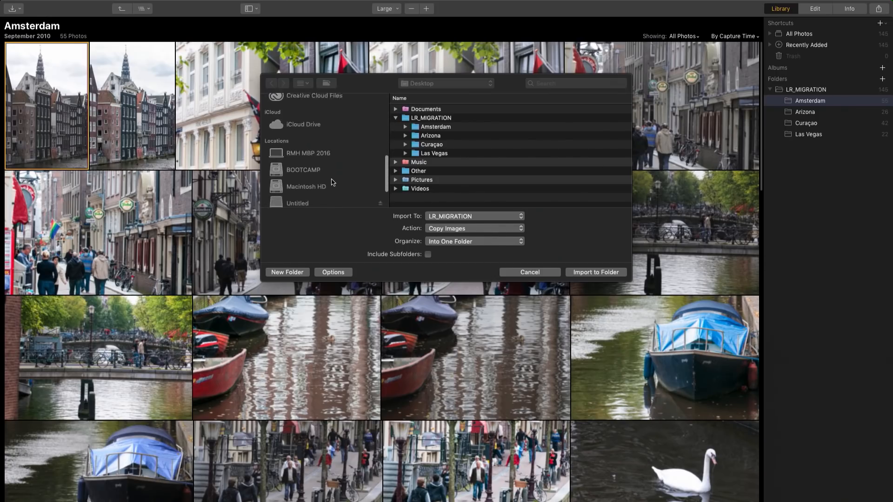
scroll(333, 183, down, 3)
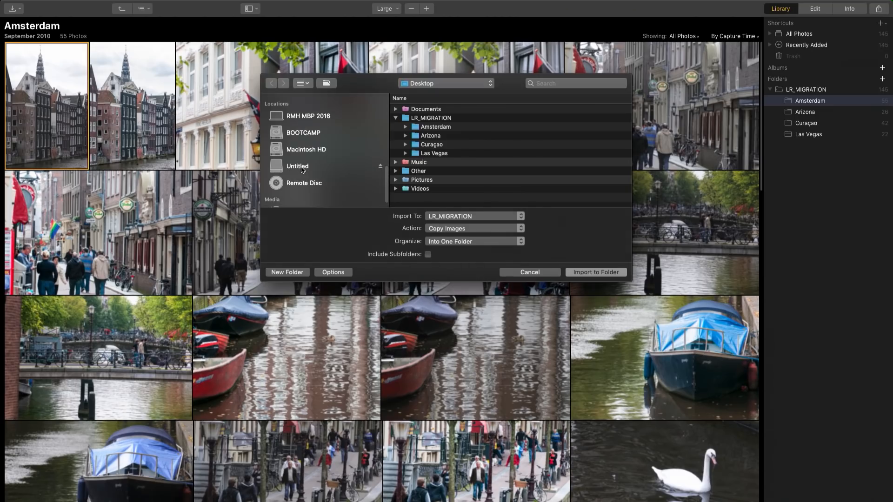
click(543, 272)
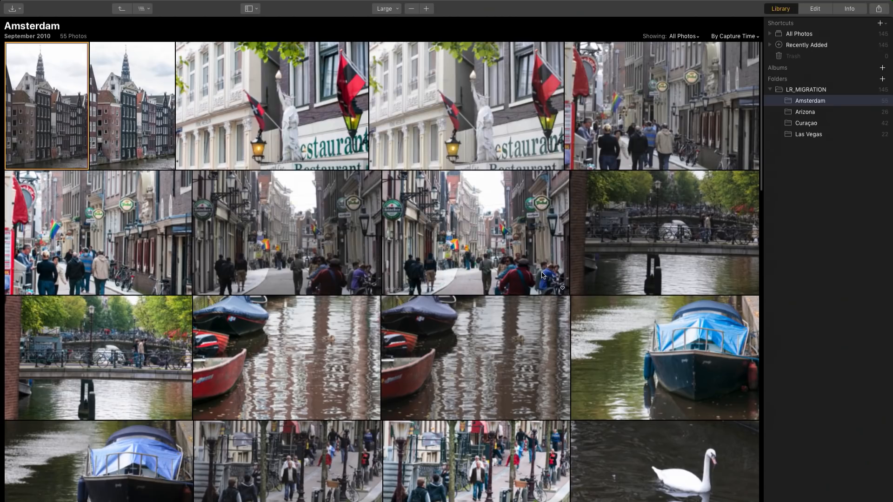
Step: Create a new subfolder named Imports inside the LR_MIGRATION folder
right_click(804, 88)
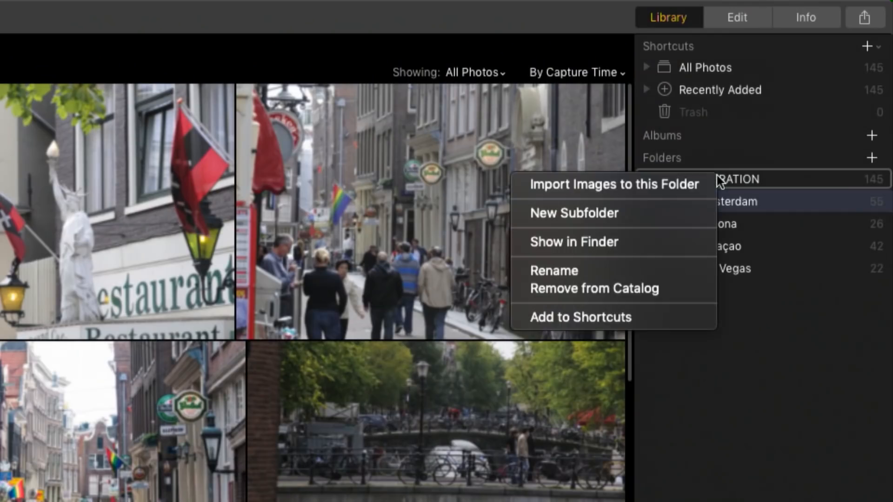
click(683, 212)
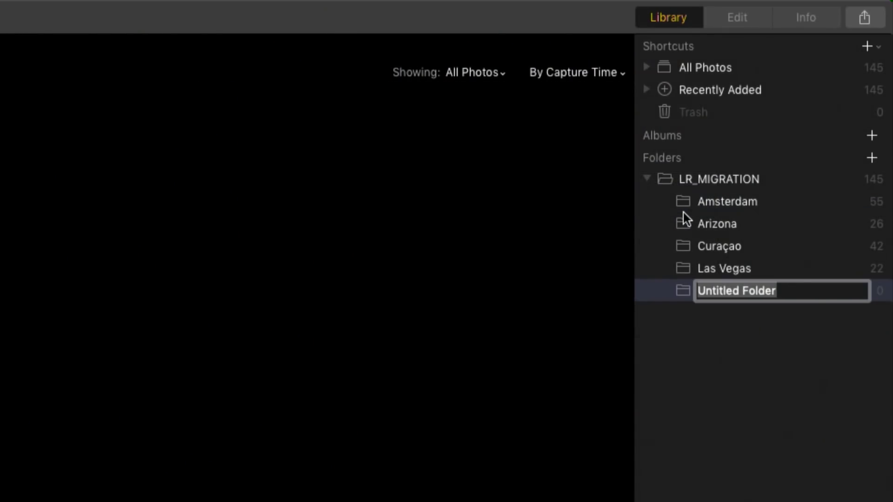
text(Imports)
key(Return)
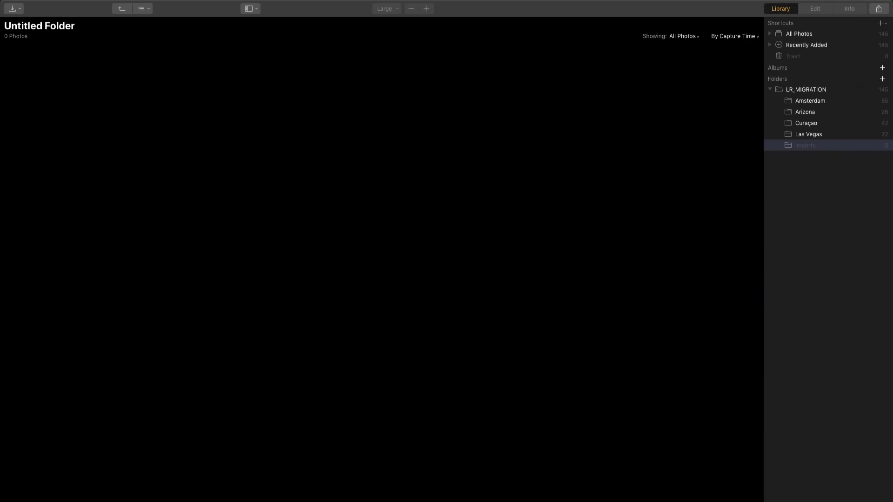
Step: Start an image import and choose the DCIM folder on the Untitled drive as the source
mouse_move(147, 1)
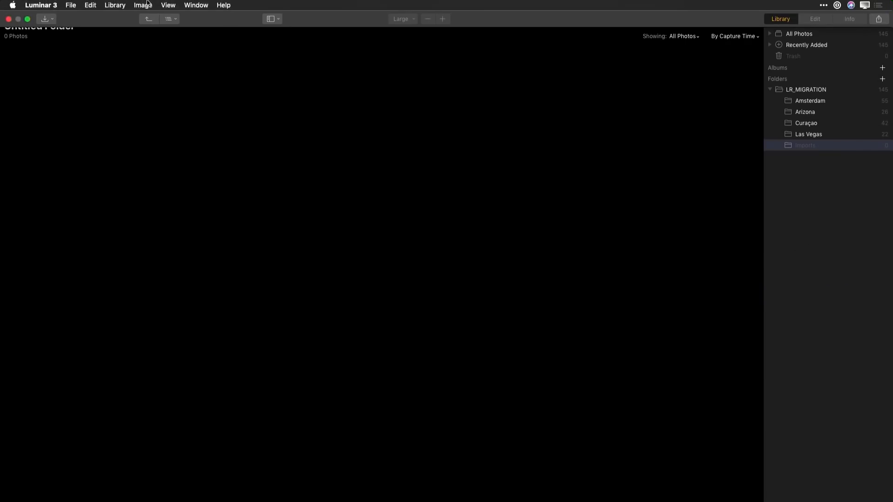
click(77, 4)
click(76, 30)
scroll(324, 168, down, 2)
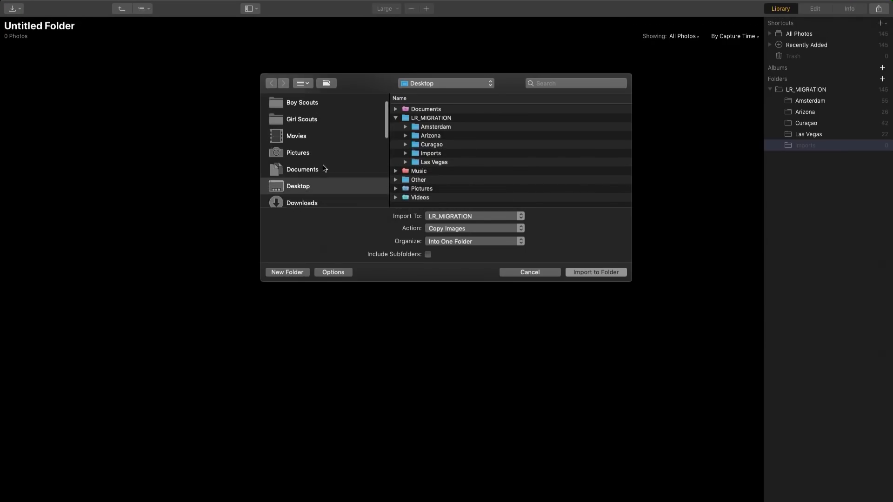
scroll(324, 169, down, 3)
click(324, 170)
double_click(429, 109)
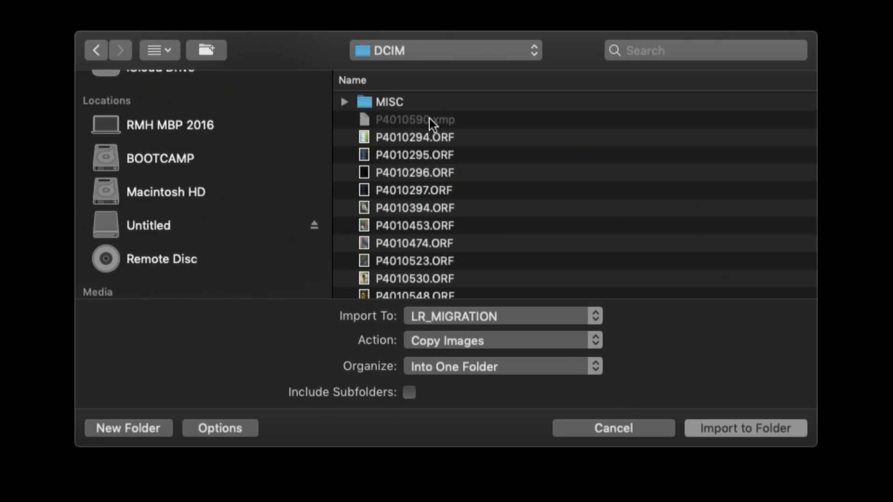
Step: Set the import destination to the Imports folder and keep the action on Copy Images
click(467, 316)
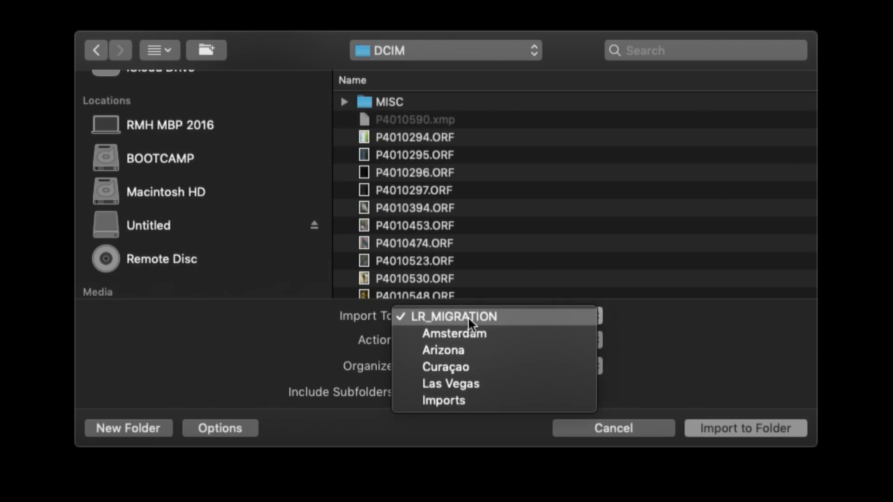
click(473, 403)
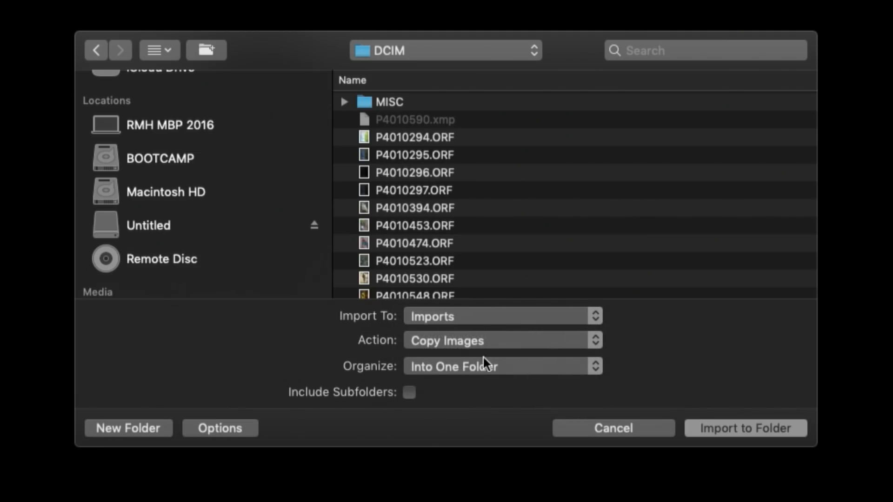
click(472, 343)
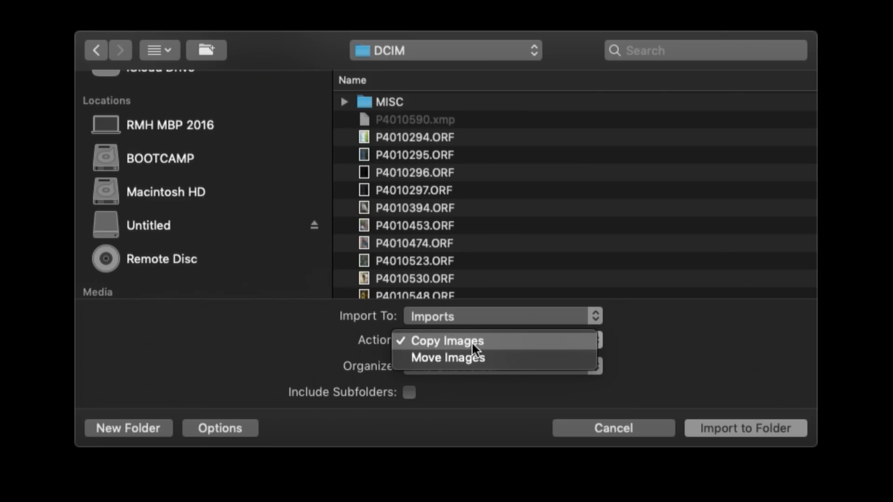
click(649, 321)
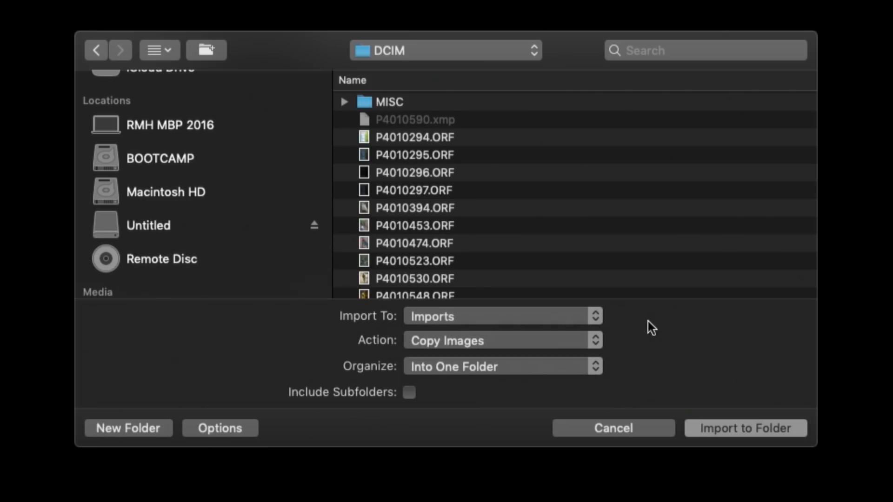
Step: Organize the imported images by Year/Month/Day and import the DCIM files into the folder
click(554, 369)
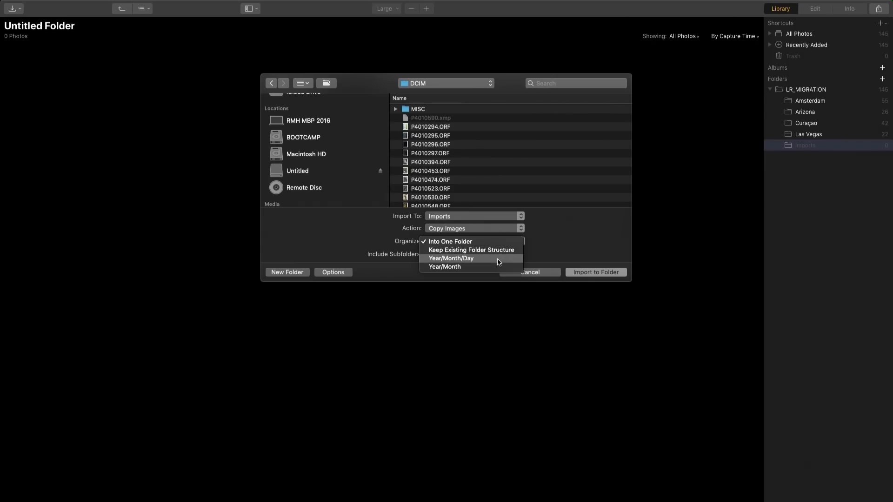
click(498, 263)
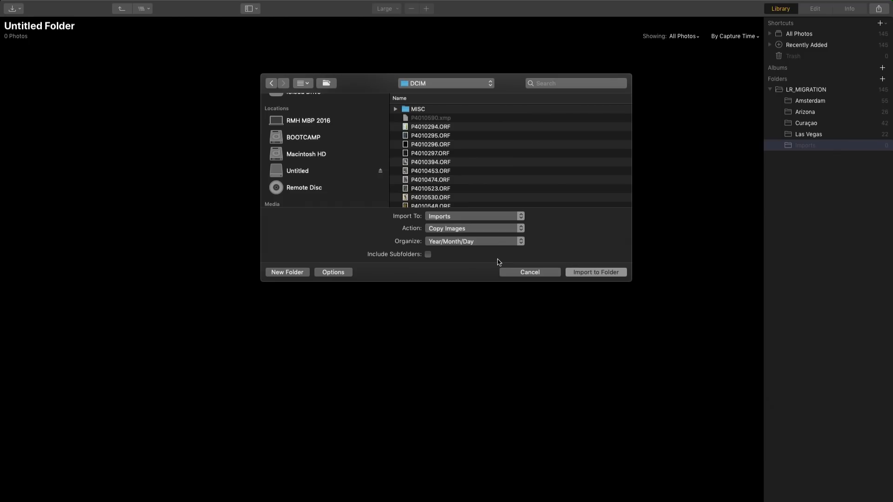
scroll(543, 160, down, 10)
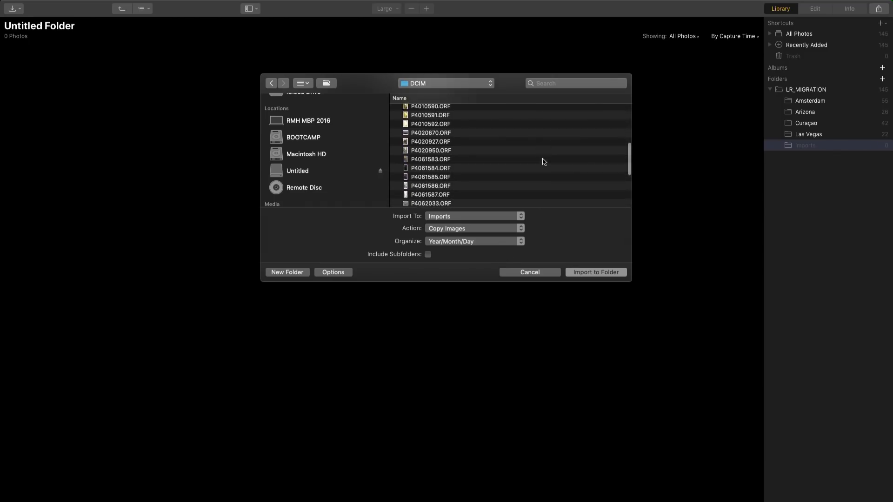
click(584, 274)
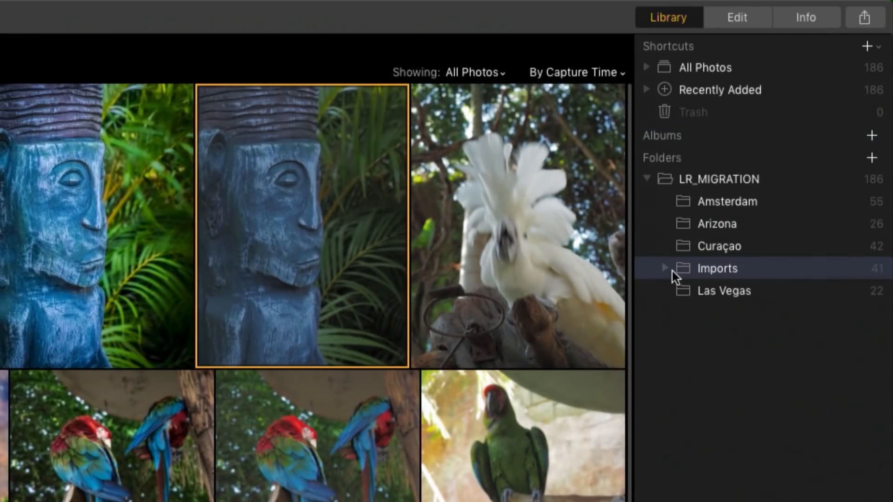
Step: Expand Imports down to its 2015 and 04 subfolders and browse the photos in day folders 01, 02, 05 and 06
click(666, 272)
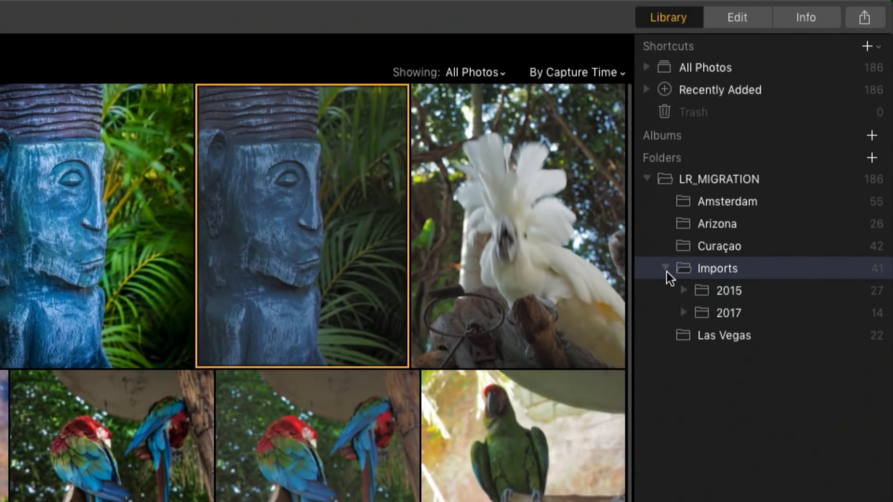
click(684, 291)
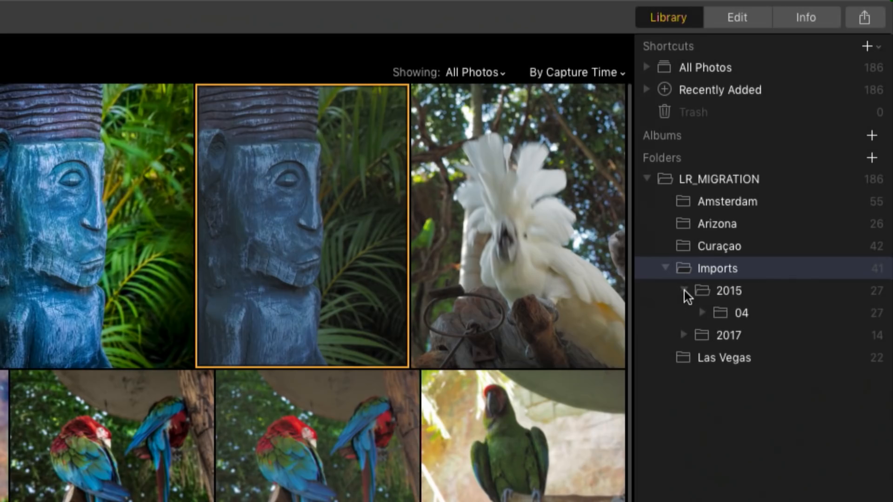
click(721, 291)
click(703, 313)
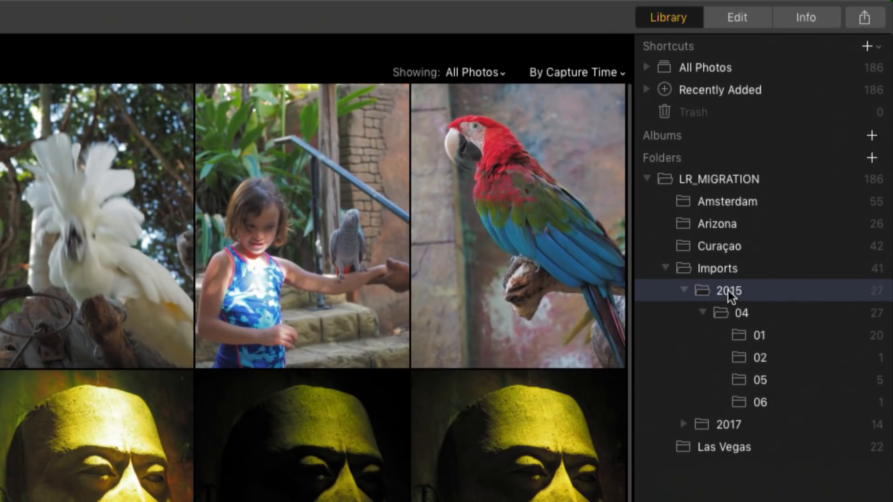
click(759, 334)
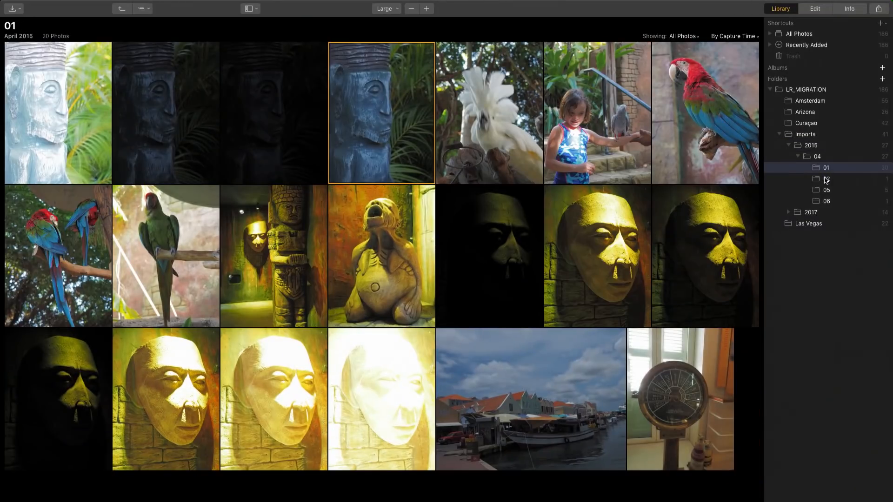
click(826, 179)
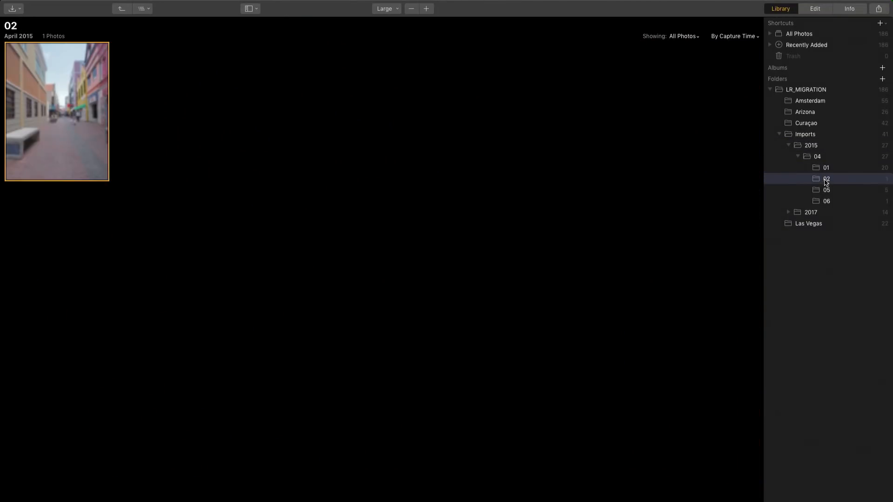
click(826, 192)
click(827, 203)
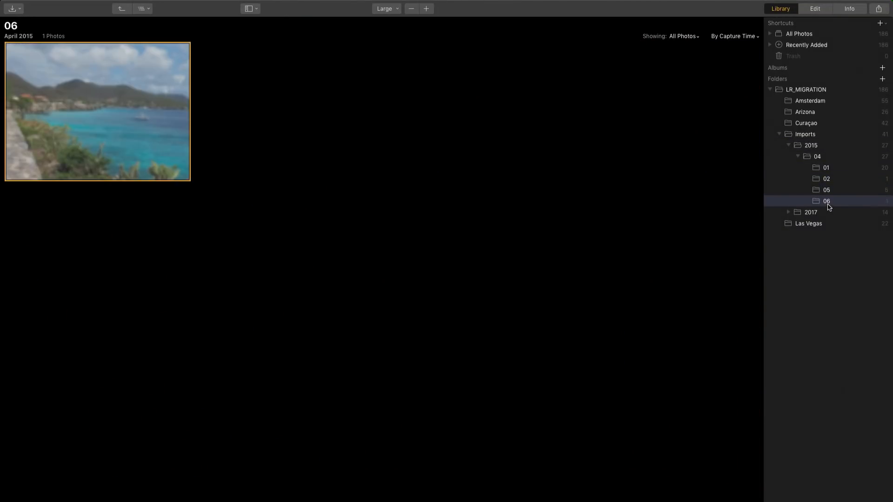
click(827, 191)
click(827, 181)
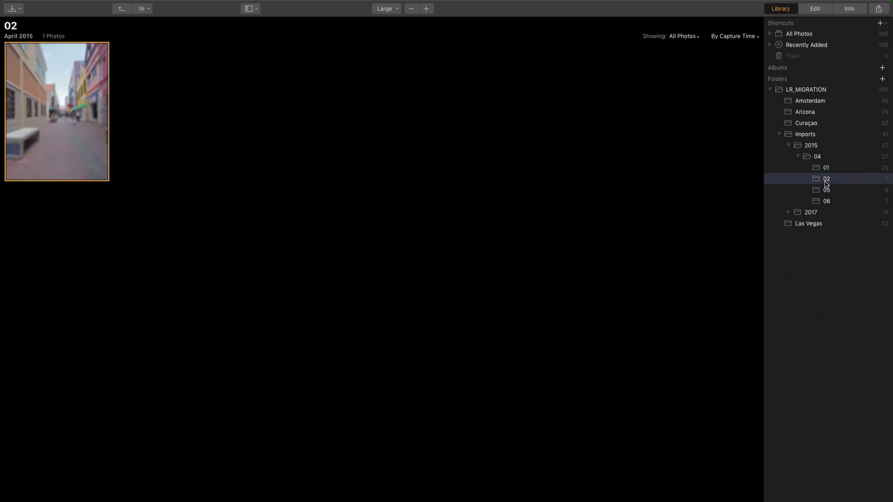
click(826, 168)
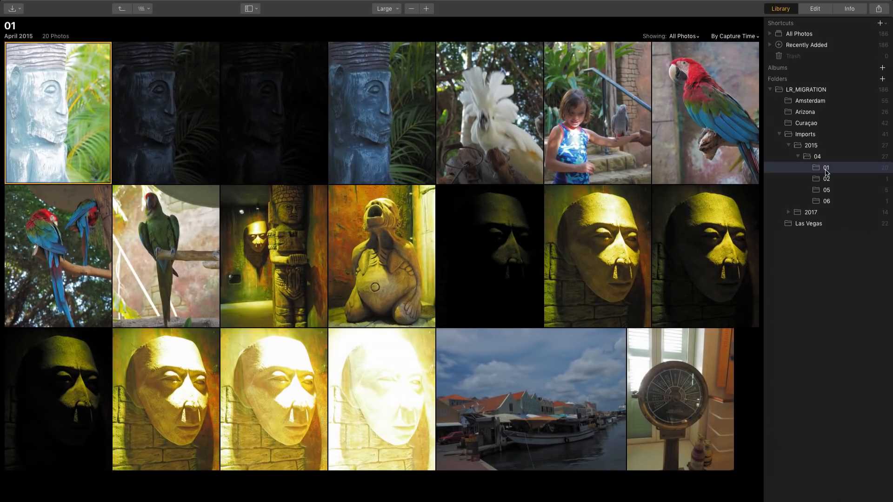
Step: Look through the 2017 folder and its 11 subfolder inside Imports, and collapse 2017 again
click(811, 214)
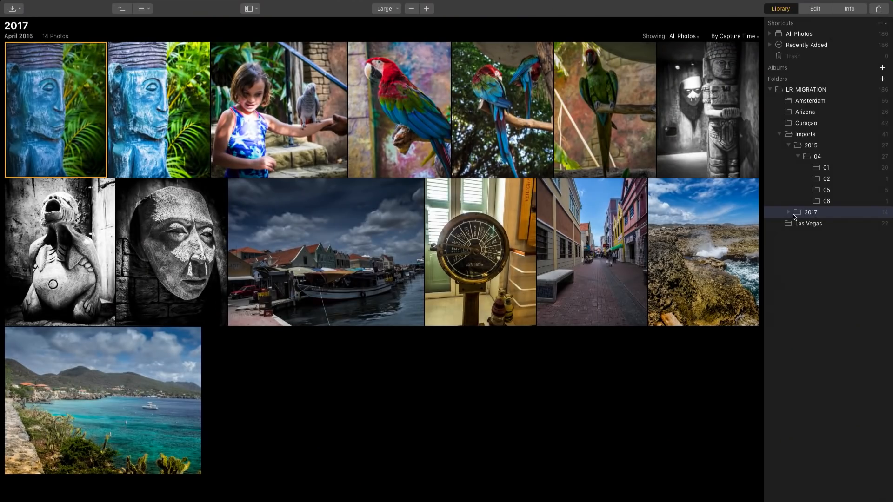
click(787, 213)
click(797, 223)
click(817, 224)
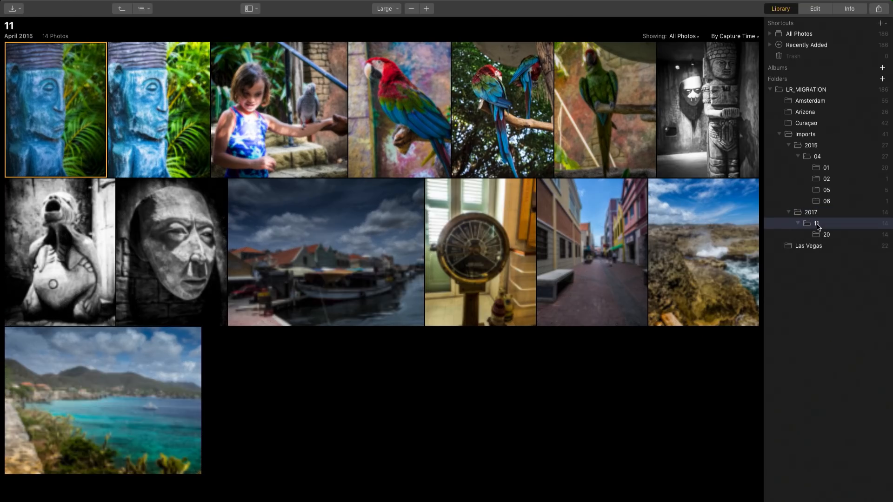
click(792, 212)
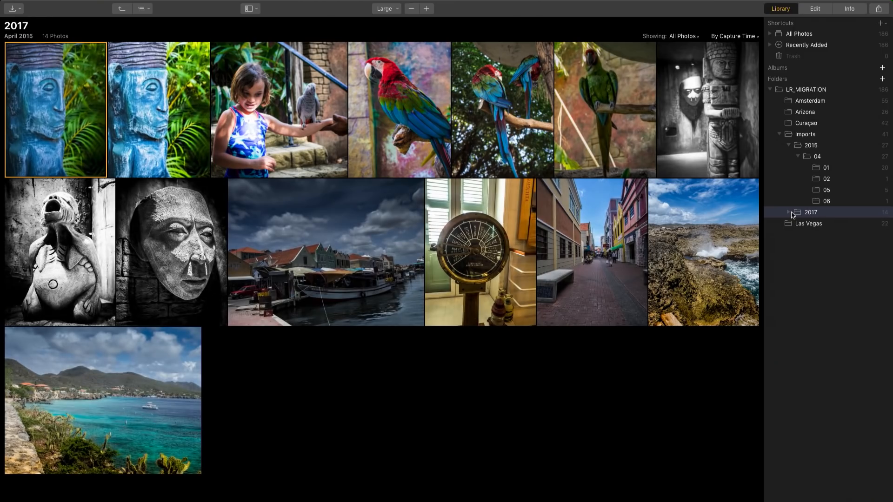
Step: Reveal the Imports folder in Finder, open it, and move its 2017 subfolder to the Trash
click(780, 135)
right_click(801, 136)
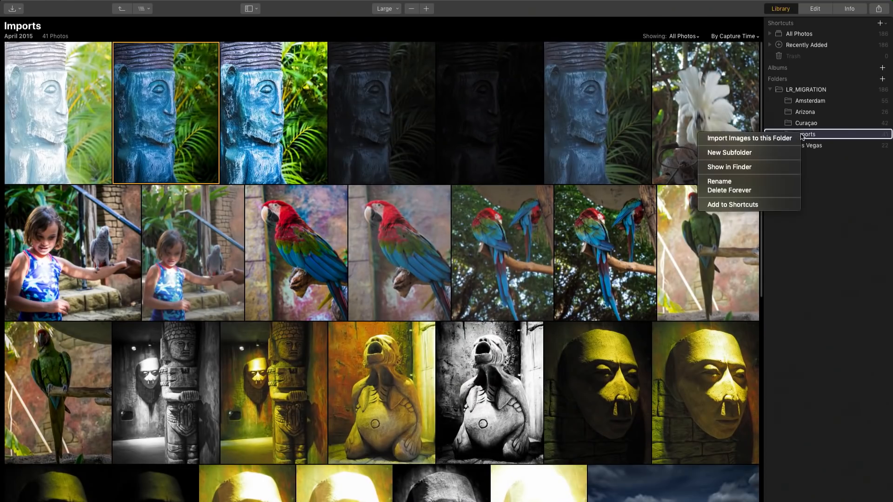
click(789, 168)
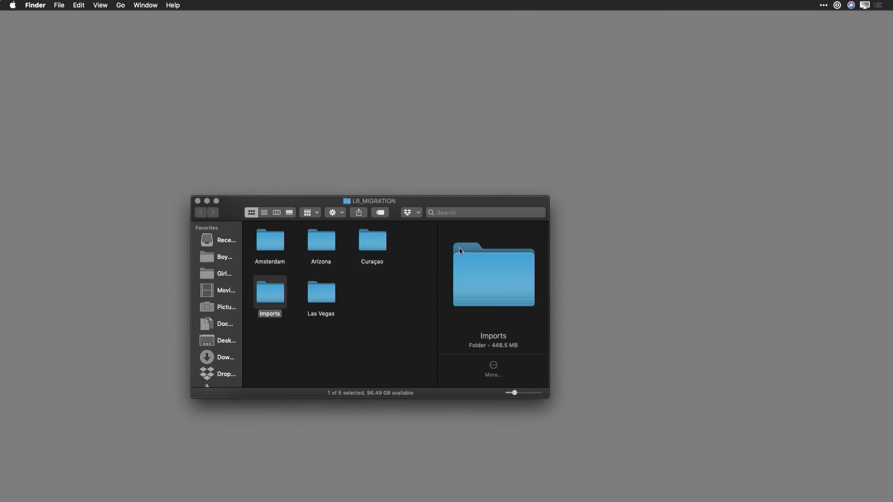
double_click(272, 295)
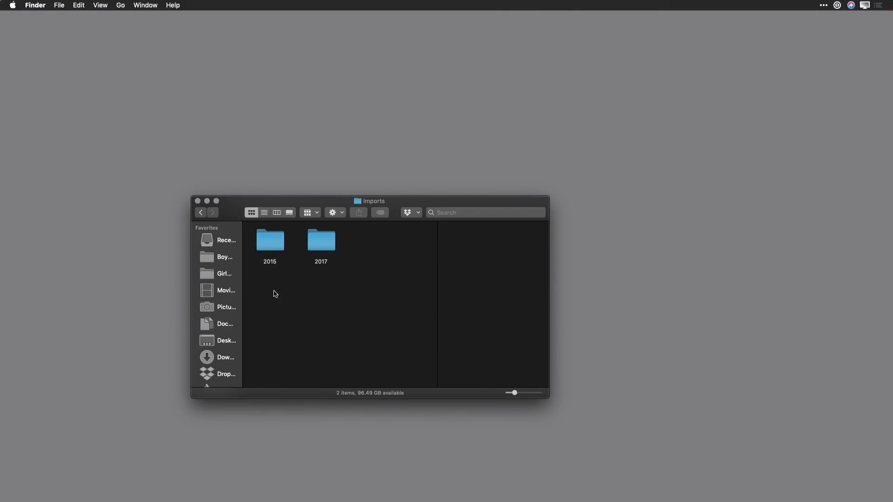
click(314, 242)
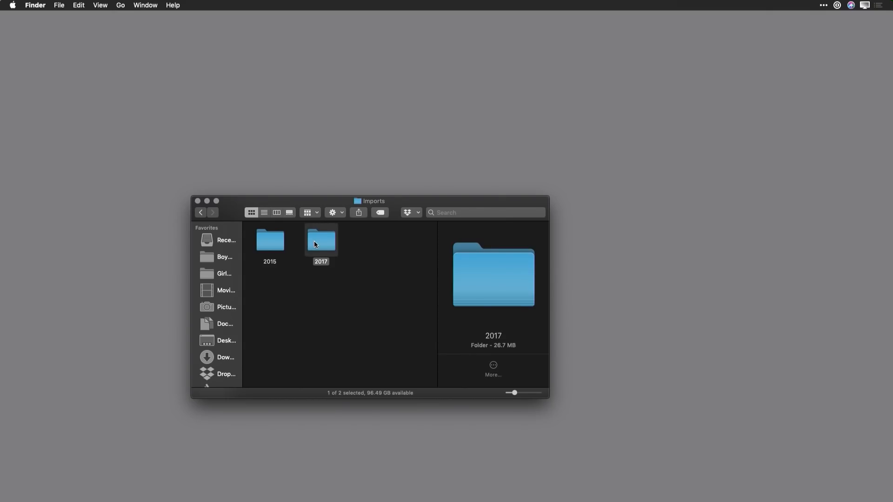
key(super+BackSpace)
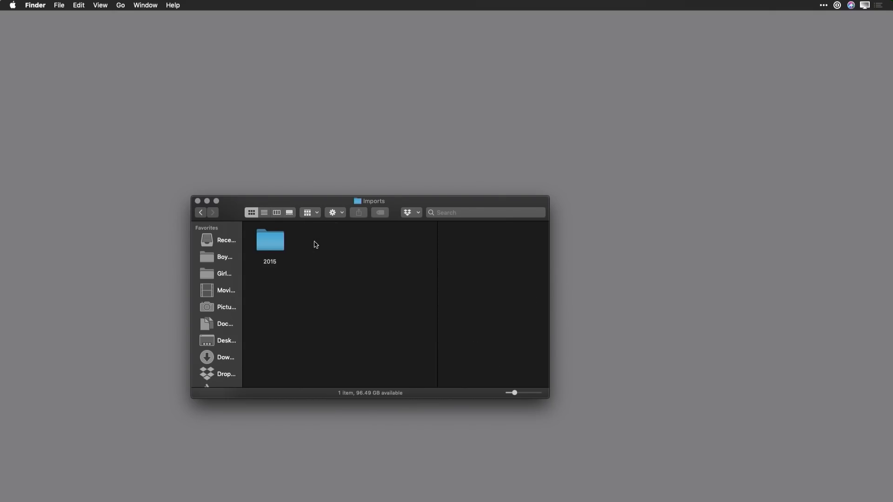
Step: Switch back to Luminar 3 and expand the Imports folder to check its subfolders
key(super+Tab)
key(super+Tab)
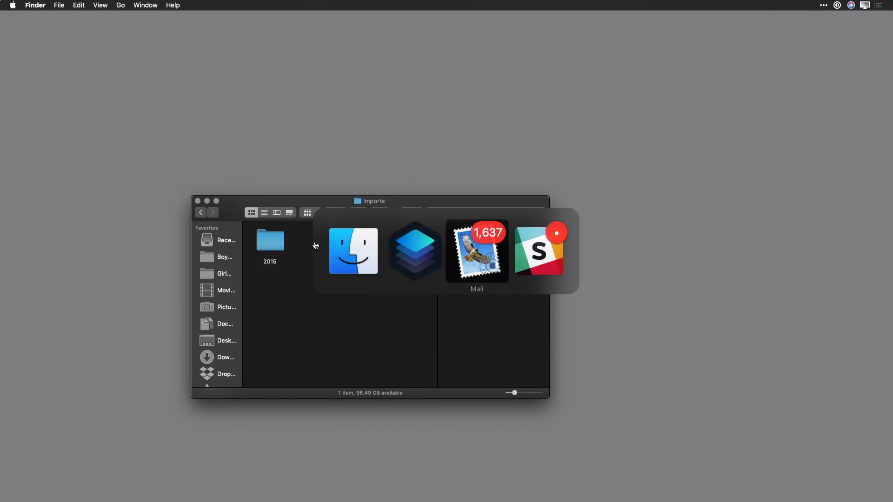
key(super+Tab)
key(super+Tab)
key(super+Tab)
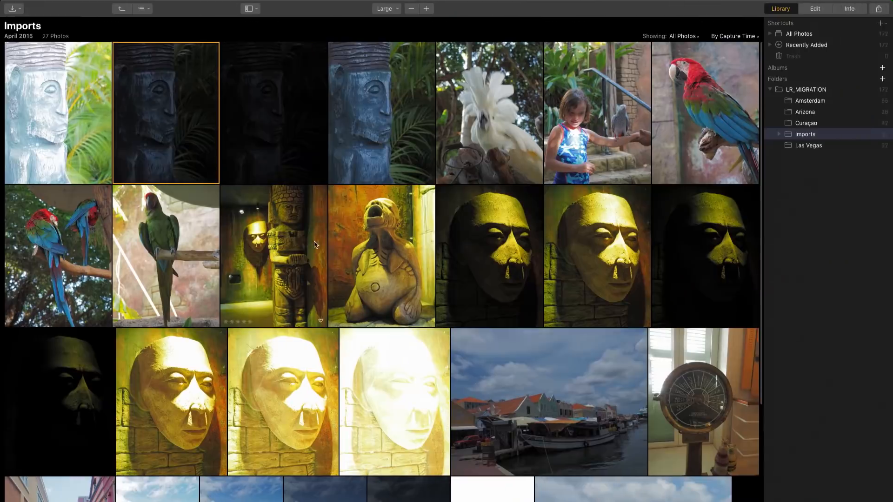
click(779, 133)
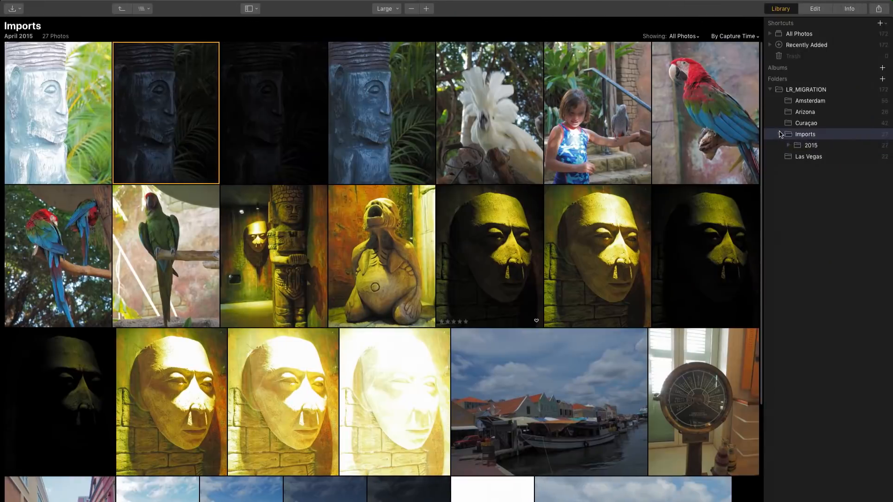
Step: Rename the Imports folder as Island Trip, check the name in Finder, and return to Luminar 3
right_click(808, 139)
right_click(812, 137)
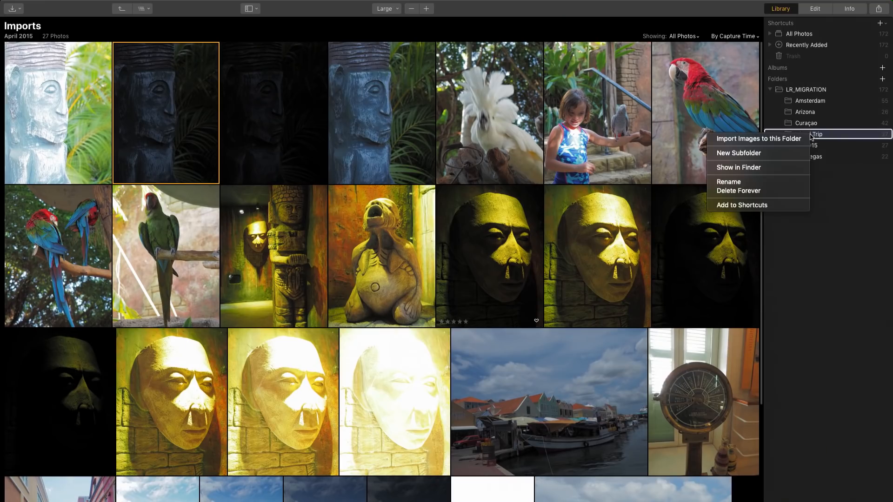
click(784, 167)
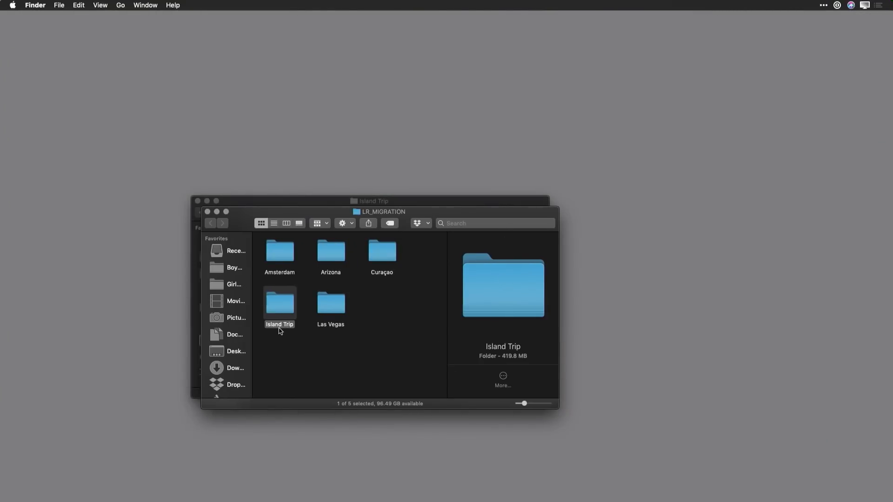
key(ctrl+Right)
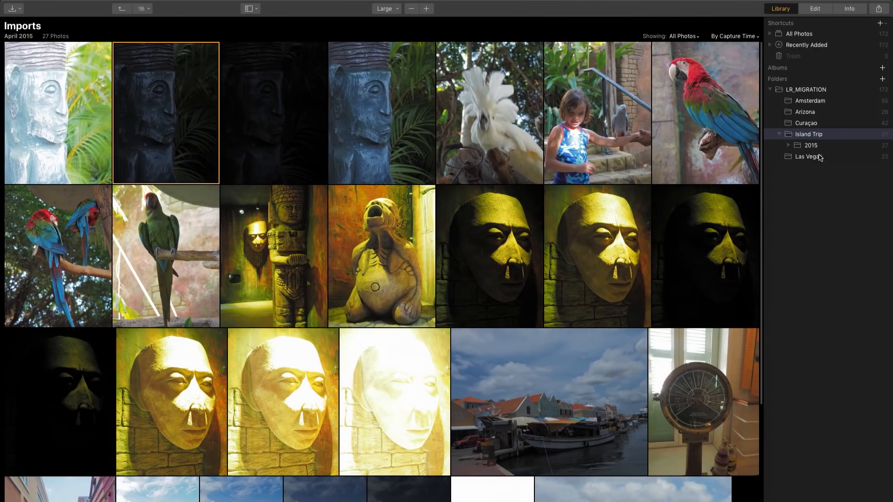
Step: View the Curaçao photos and permanently delete the Island Trip folder from the library
click(808, 124)
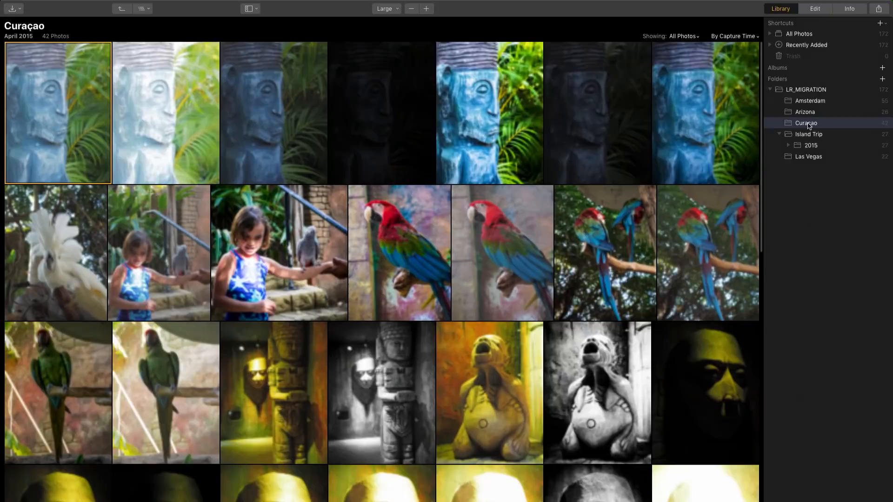
right_click(803, 138)
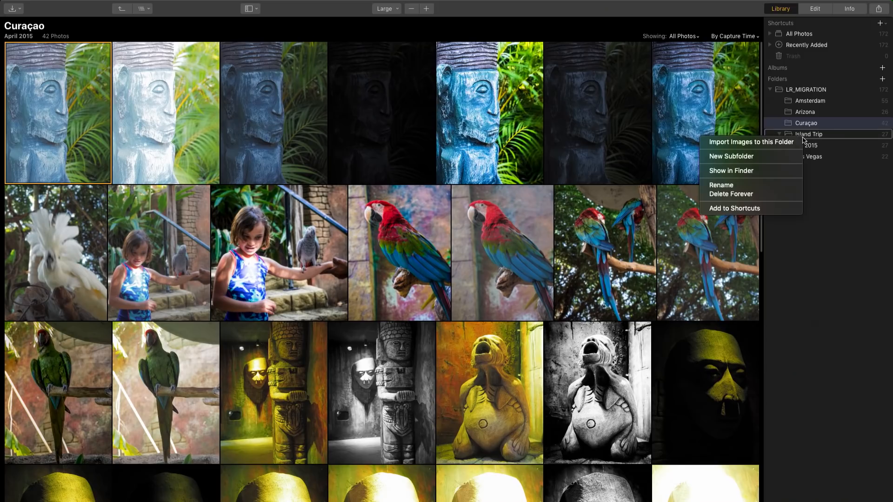
click(774, 195)
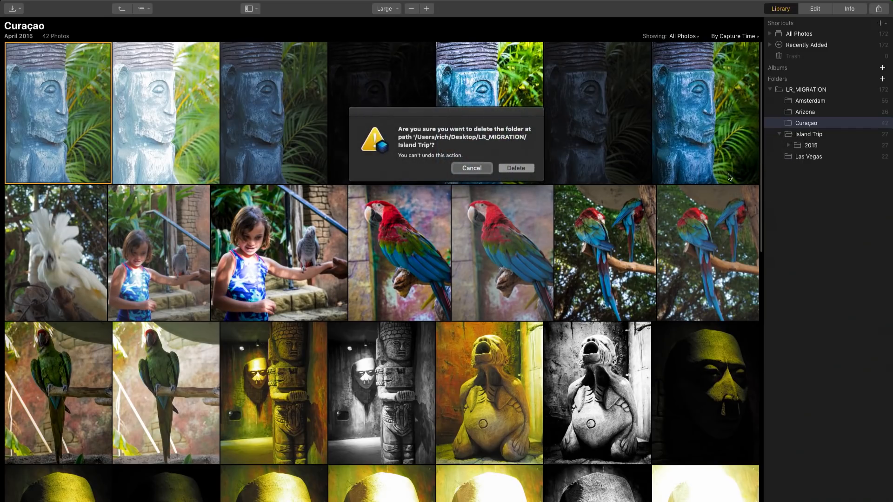
click(514, 168)
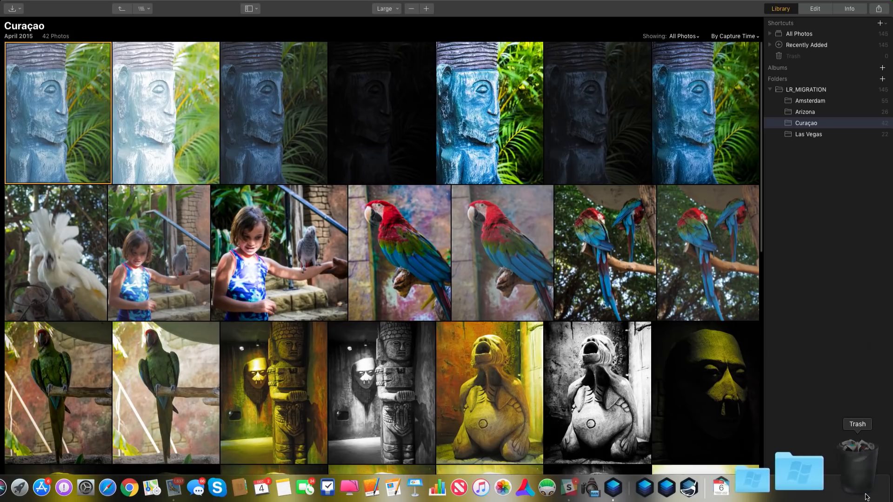
Step: Open the Trash in Finder, look through the deleted folders, and switch back to Luminar 3
click(867, 493)
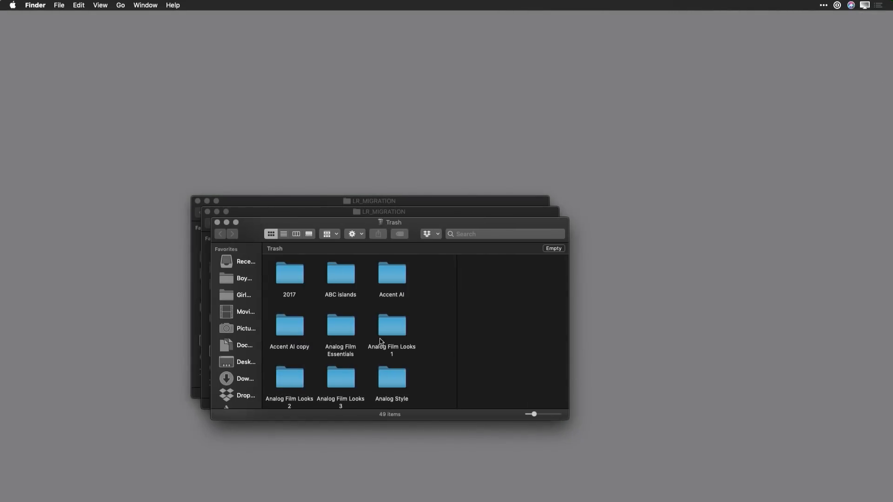
scroll(381, 342, down, 5)
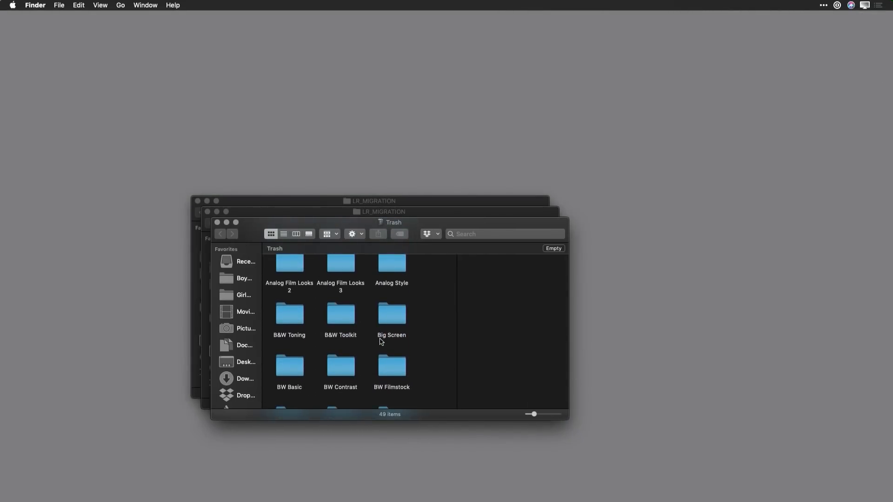
key(super+Tab)
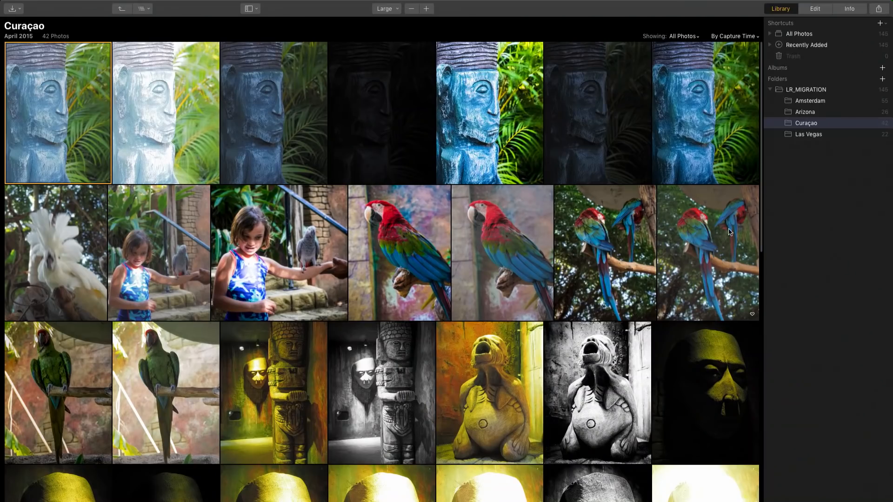
Step: Open the woven basket photo _DSC5173.ARW from the Arizona folder in single-image view
click(805, 113)
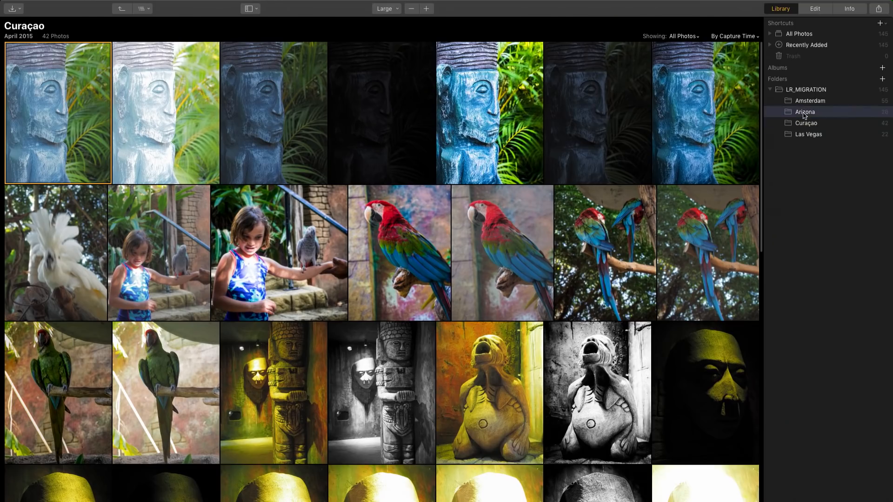
scroll(611, 274, down, 10)
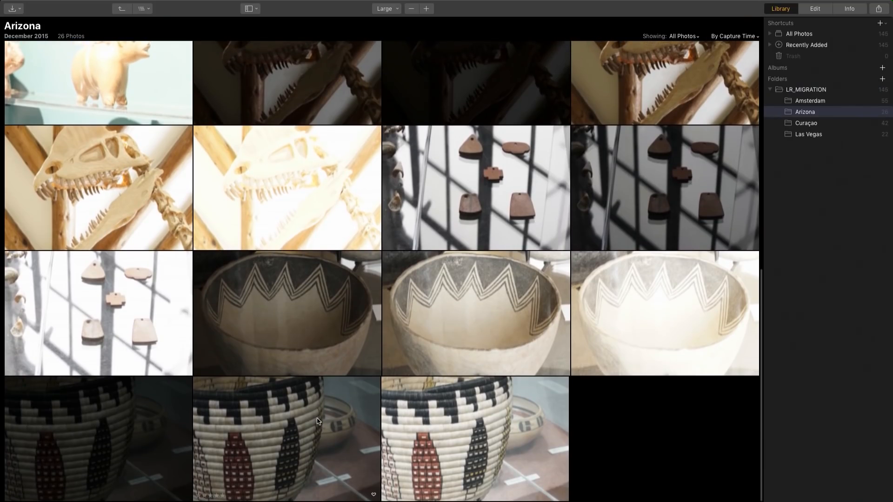
double_click(317, 421)
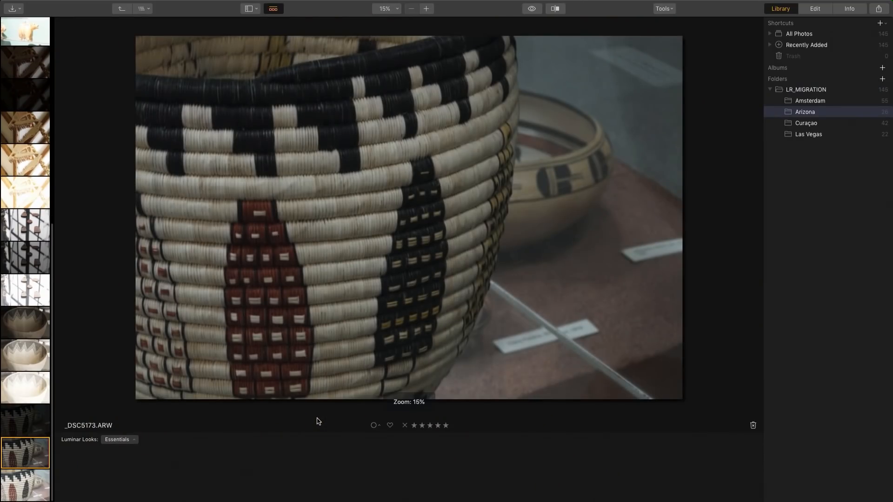
Step: Edit the basket photo by setting the Accent AI Filter Boost to 100 and the Clarity Amount to 54
click(817, 9)
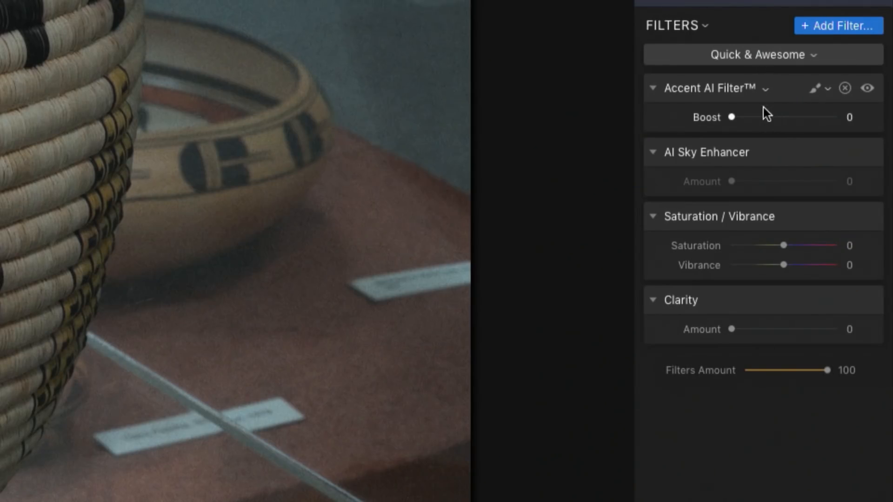
drag(746, 112, 847, 138)
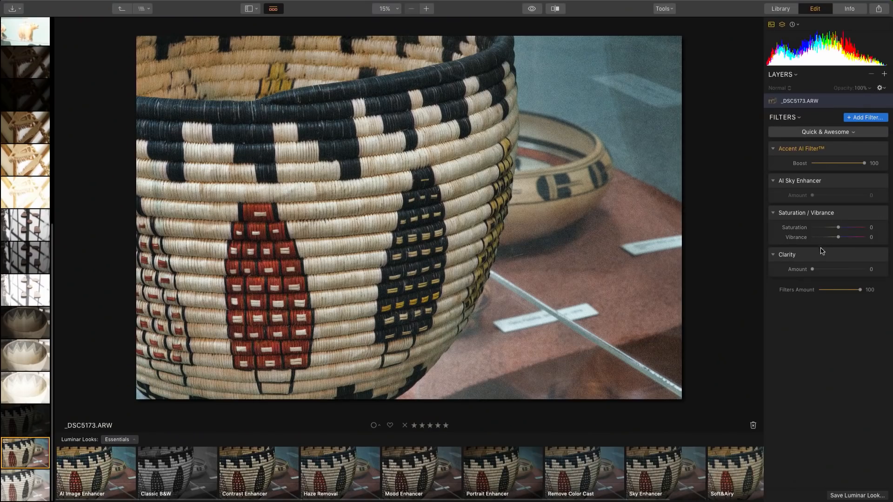
drag(833, 269, 841, 271)
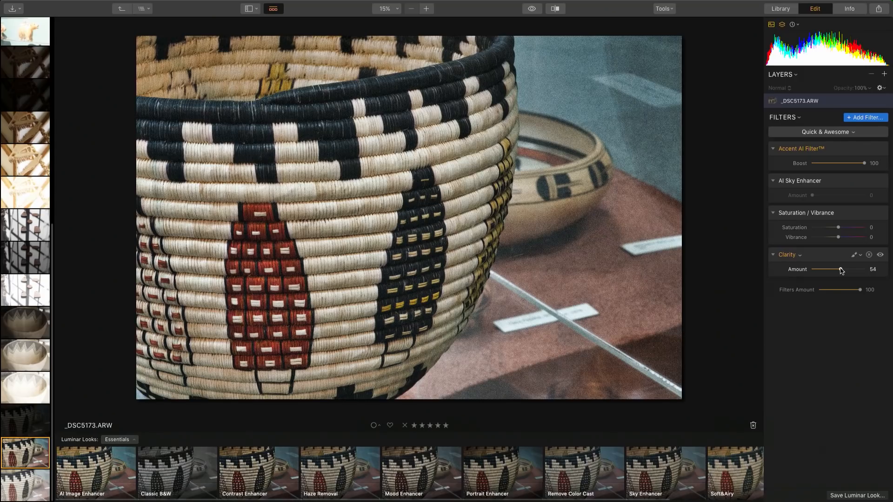
Step: Find the Adjustable Gradient filter in the filters catalog and add it to the basket photo
click(864, 120)
click(705, 43)
text(adjust)
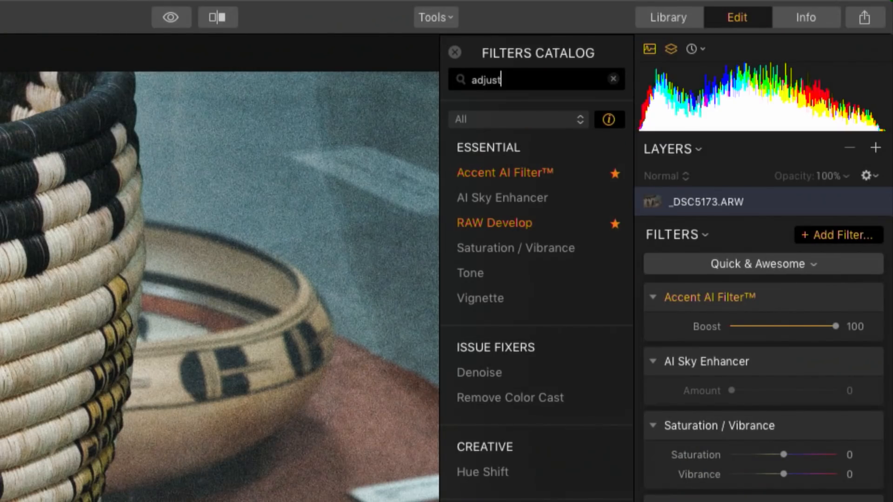
text(able)
click(529, 182)
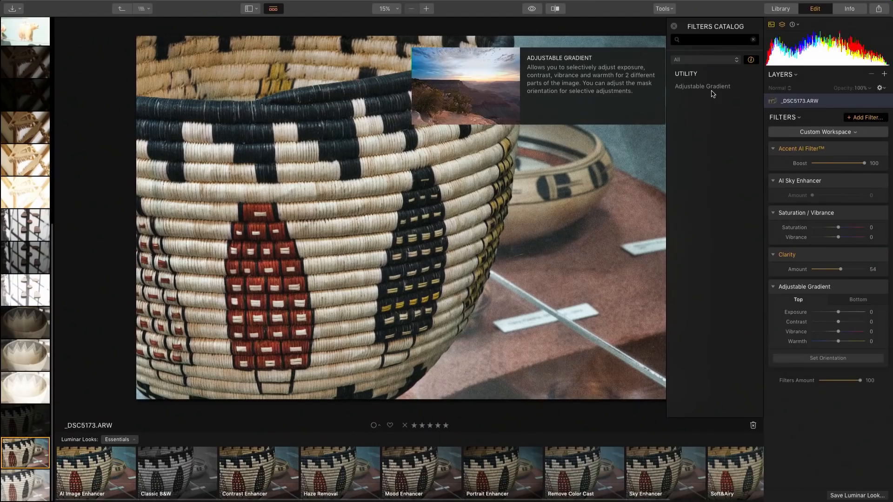
Step: Orient the Adjustable Gradient over the basket with a Rotation of about -100°, Horizontal Shift of about 64 and Blend of about 66
click(829, 358)
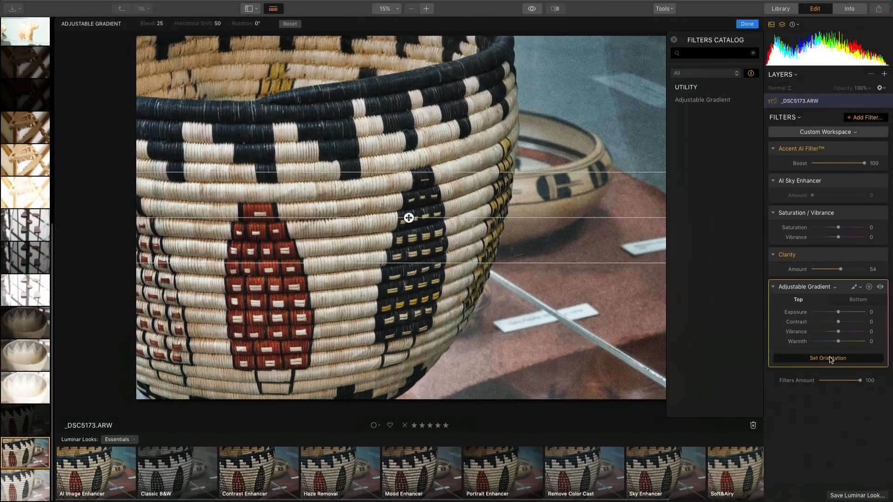
drag(434, 214, 396, 308)
drag(455, 226, 607, 218)
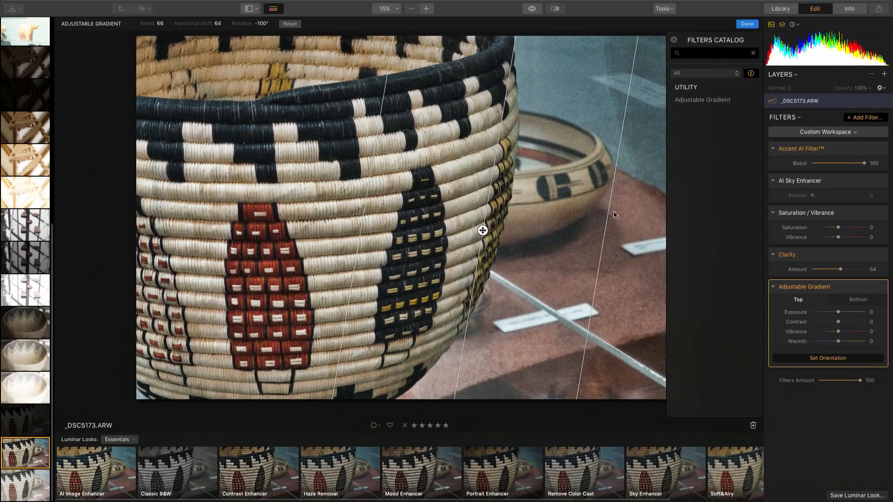
Step: Set the gradient's Top Exposure to -100, Contrast to 40 and Vibrance to -78, and move its center to a Horizontal Shift of about 69
drag(838, 312, 851, 326)
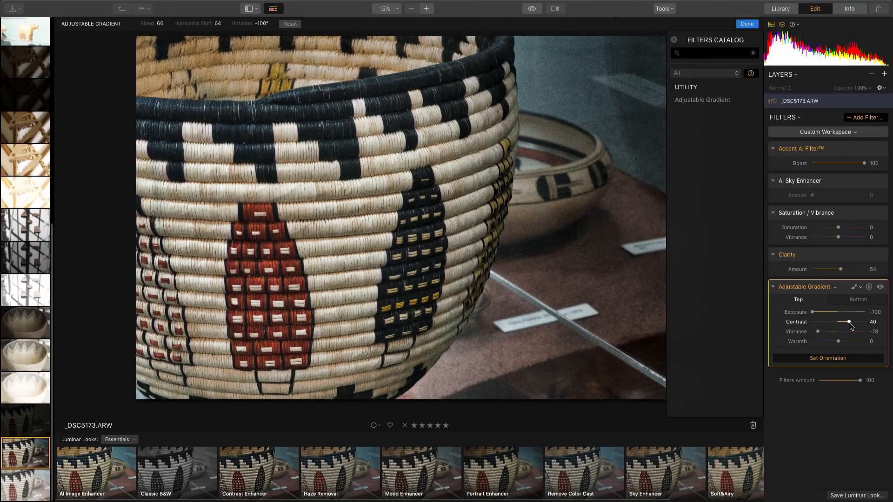
click(831, 359)
click(831, 358)
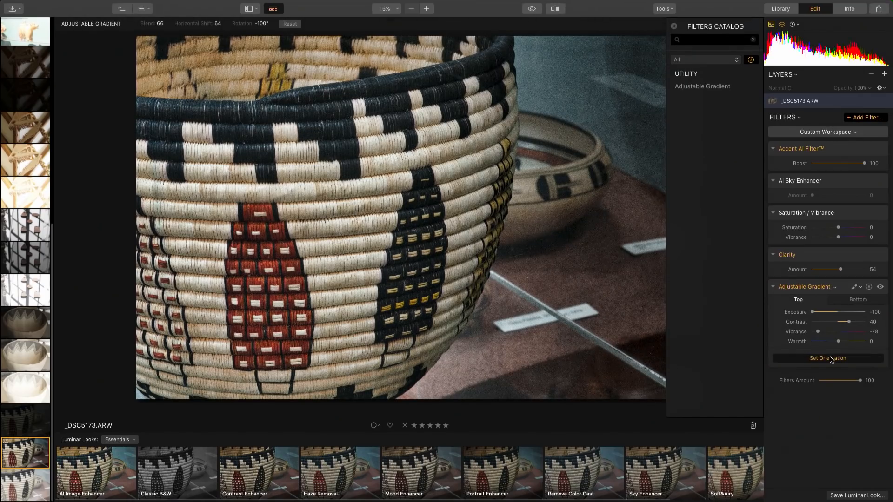
drag(483, 230, 510, 222)
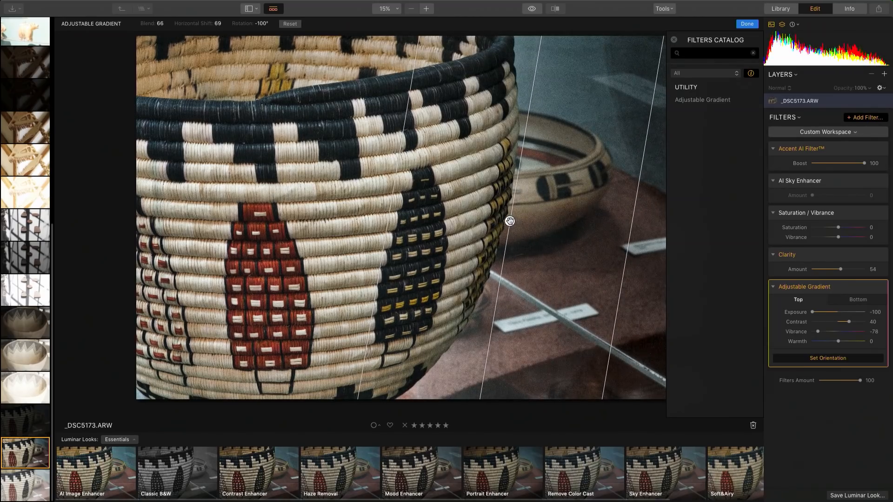
click(674, 40)
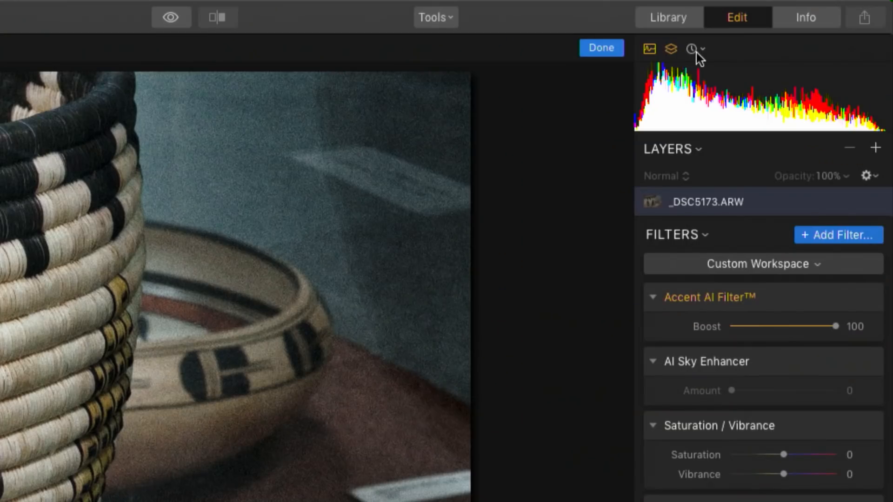
Step: Step the basket photo back to the Clarity: Amount history state and return to its newest Adjustable Gradient state
click(792, 25)
scroll(685, 132, down, 1)
scroll(685, 132, up, 2)
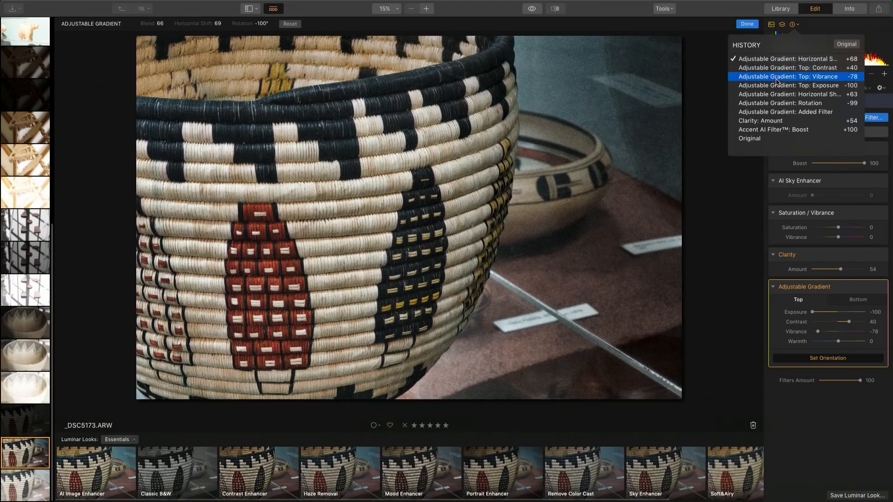
click(772, 121)
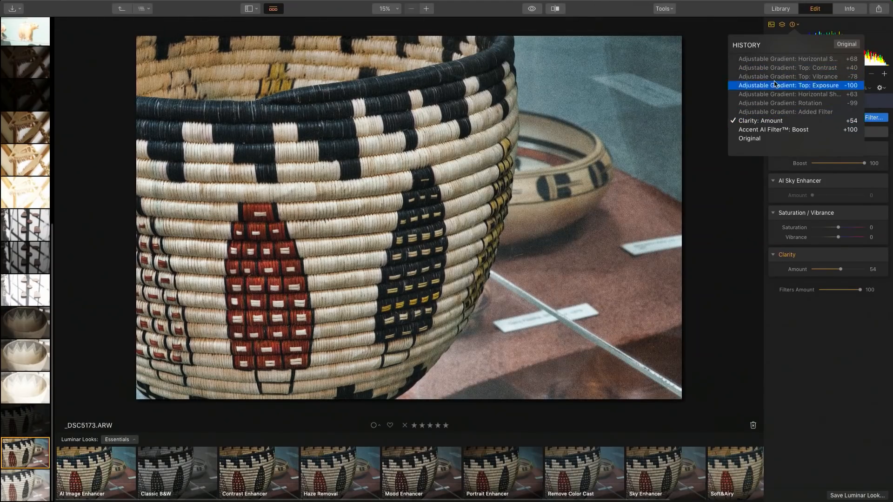
click(774, 60)
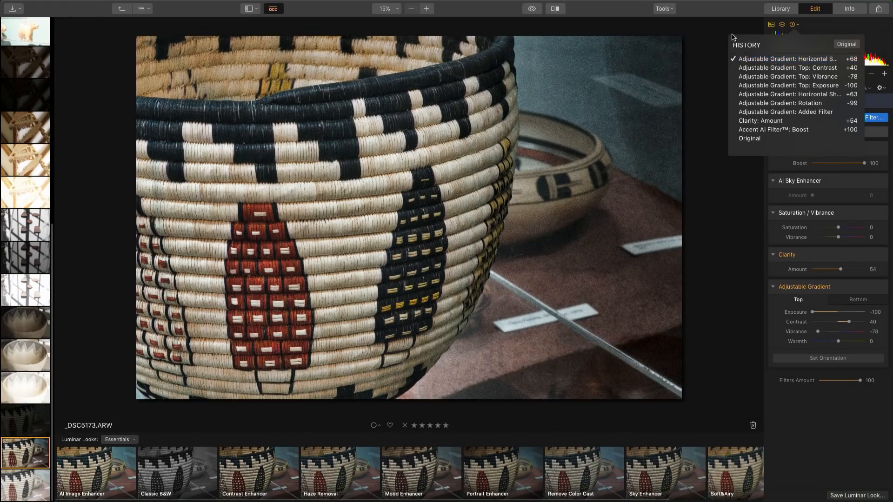
click(714, 34)
Step: Open the church interior photo _DSC9368.NEF from the library's Amsterdam folder and hide the Luminar Looks strip
click(775, 8)
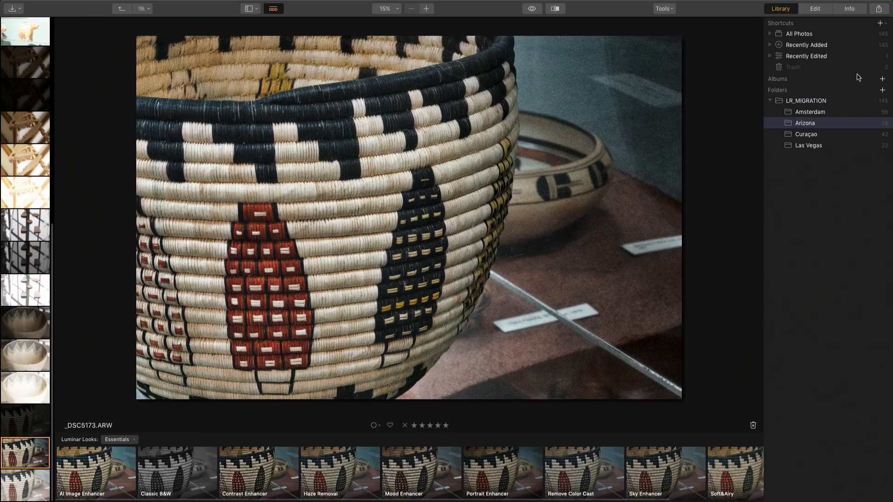
click(832, 112)
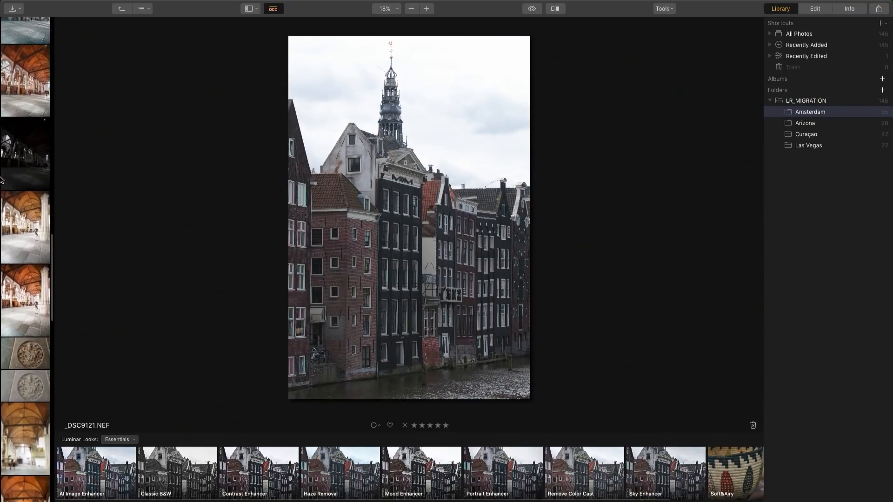
scroll(2, 179, down, 5)
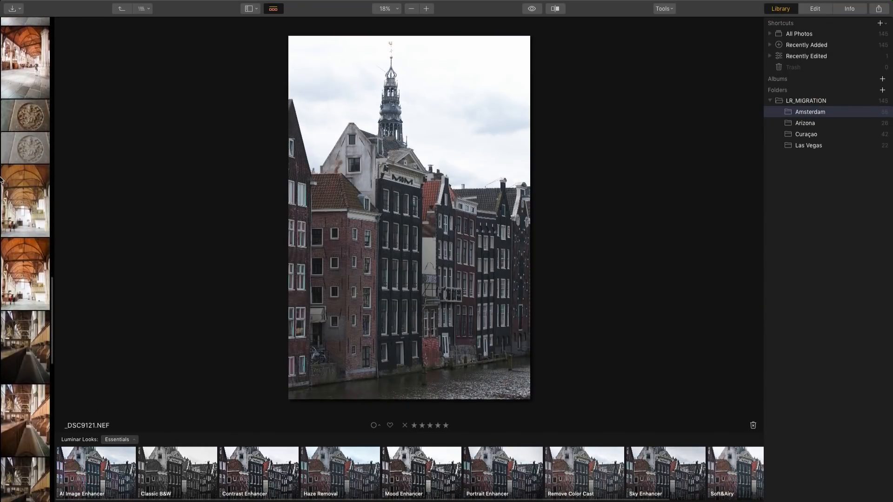
scroll(2, 179, down, 4)
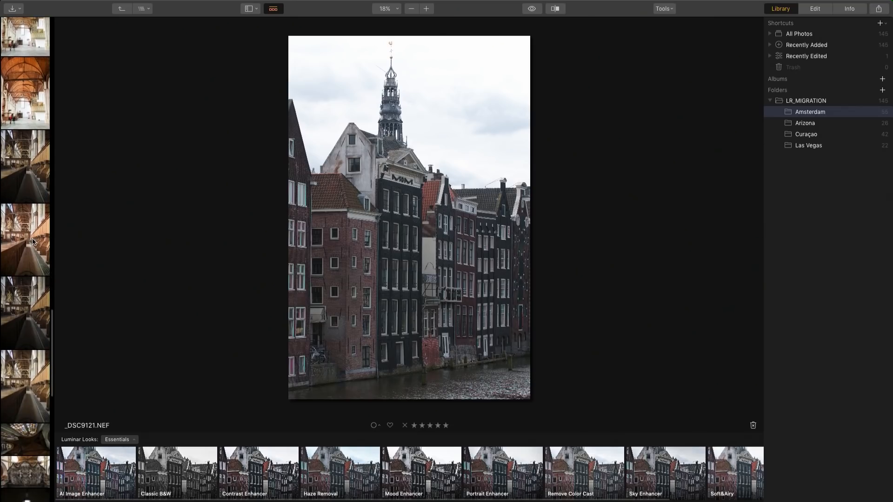
click(32, 241)
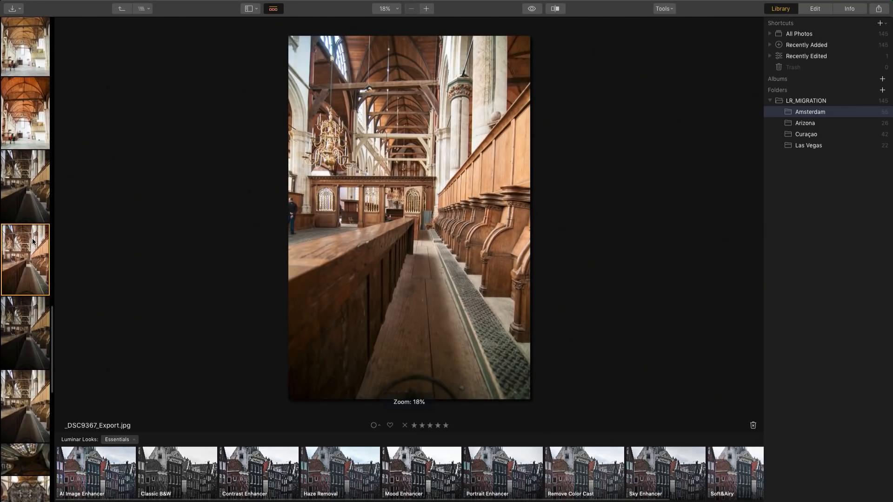
click(273, 9)
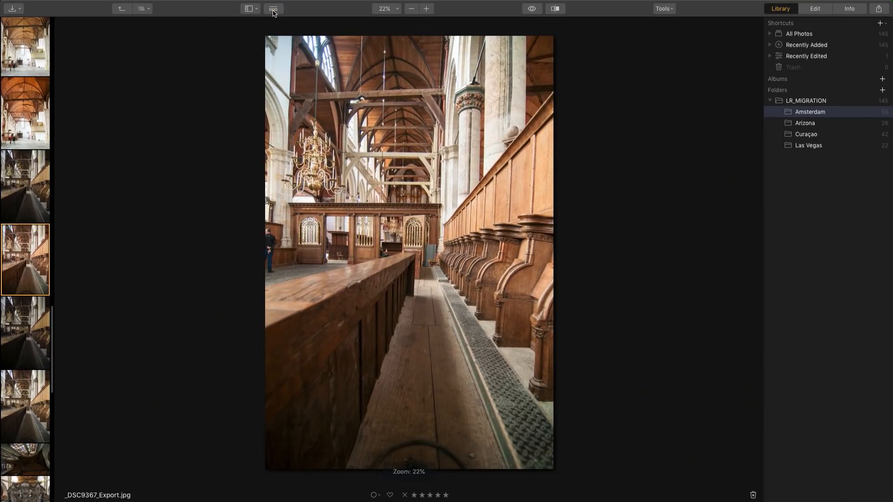
key(Left)
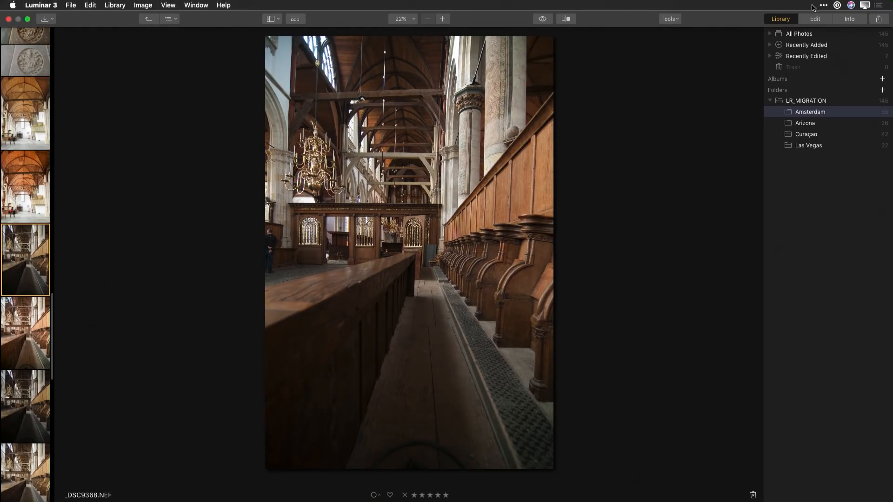
Step: Start editing the church interior photo and load the Professional filter workspace
click(817, 19)
click(809, 132)
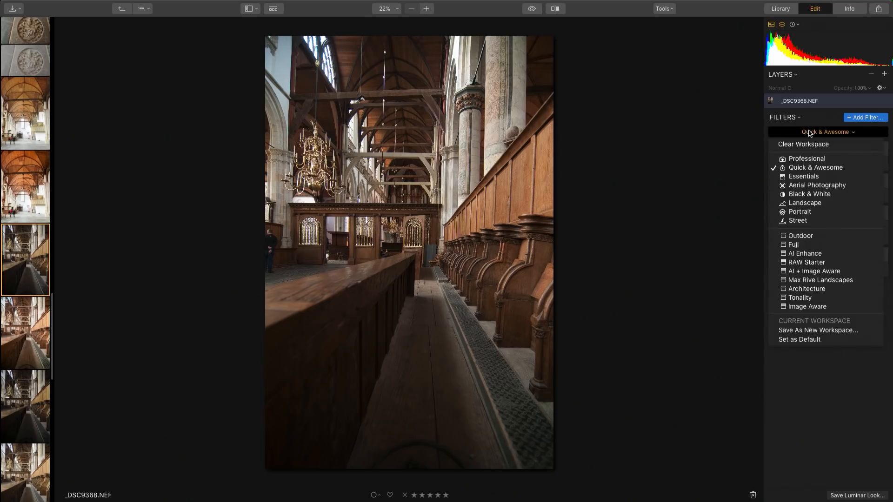
click(810, 159)
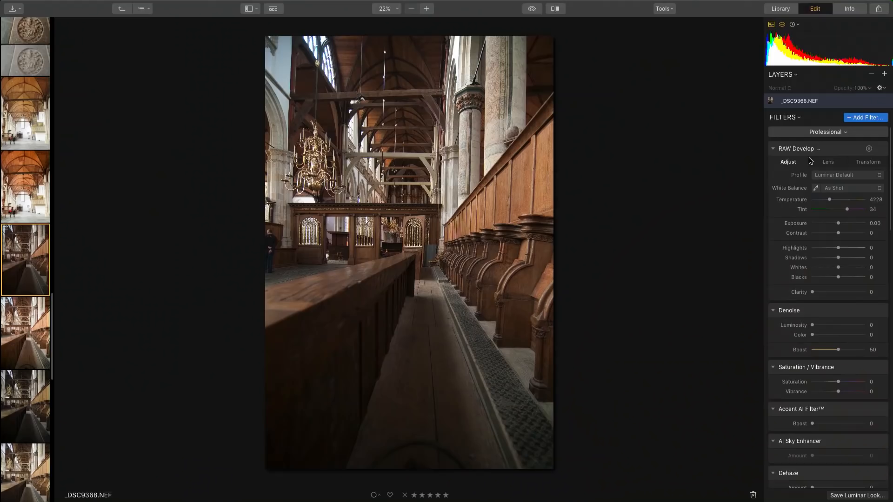
Step: In the RAW Develop lens corrections, keep automatic Lens Distortion correction enabled and adjust the Lens Distortion Amount to about 1
click(829, 163)
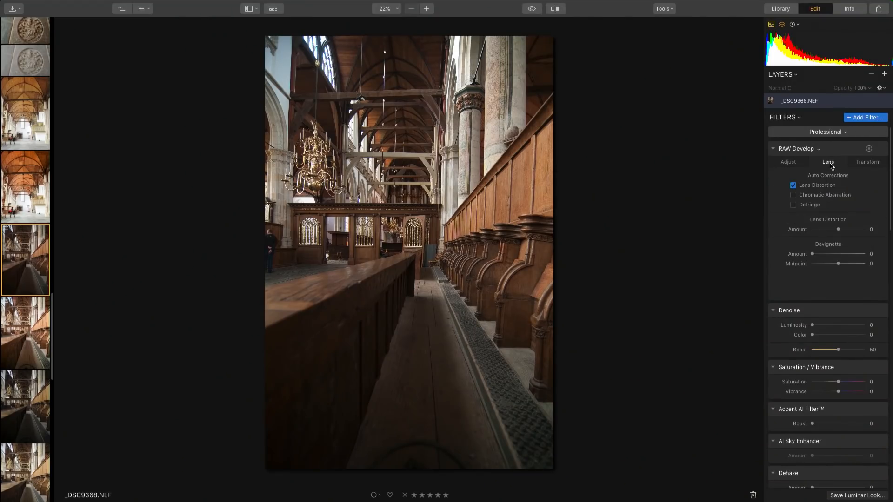
click(793, 185)
drag(838, 230, 840, 233)
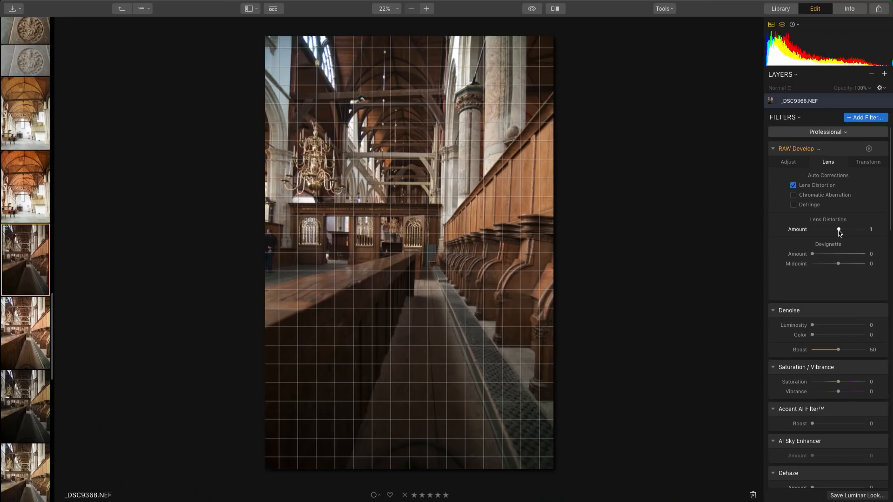
drag(839, 232, 839, 232)
Step: In the RAW Develop transform corrections, set Vertical to -16, Rotate to -14 and Y Offset to -30
click(863, 164)
drag(840, 185, 841, 186)
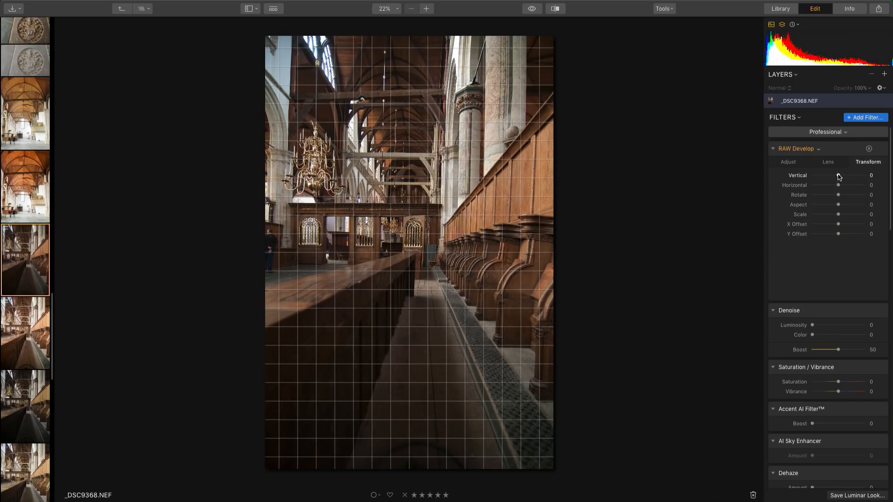
drag(838, 177, 833, 177)
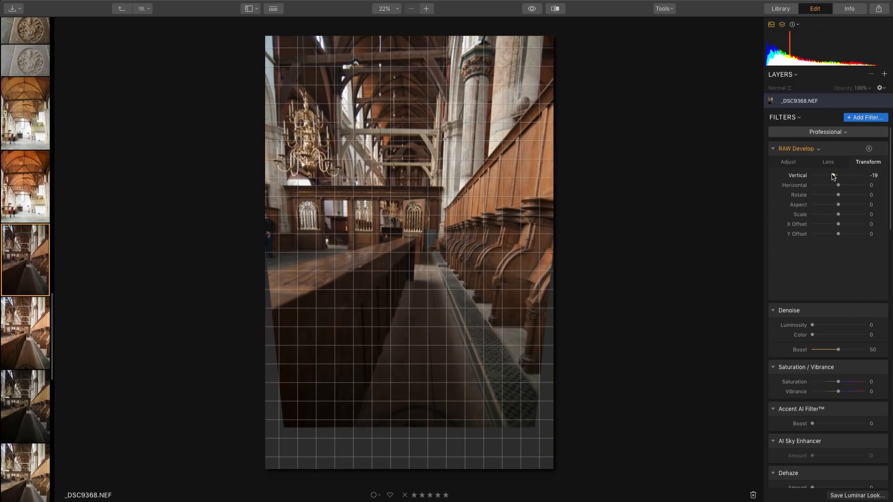
drag(833, 176, 834, 177)
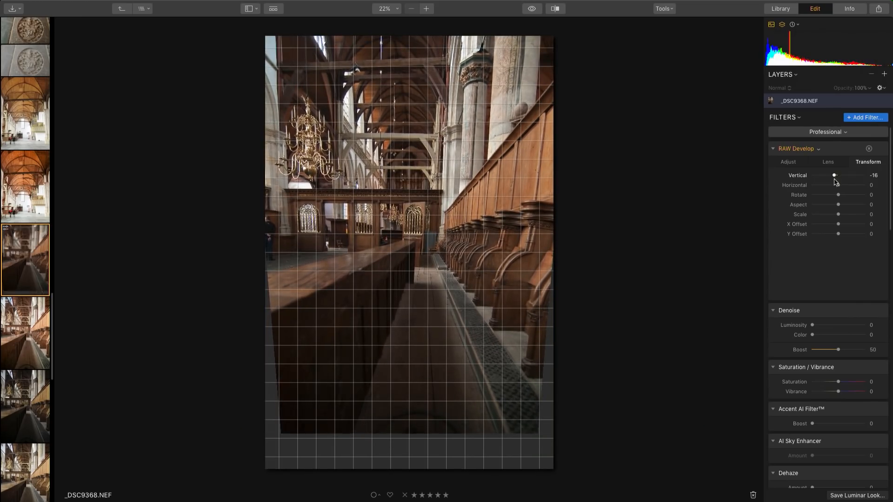
drag(838, 196, 833, 196)
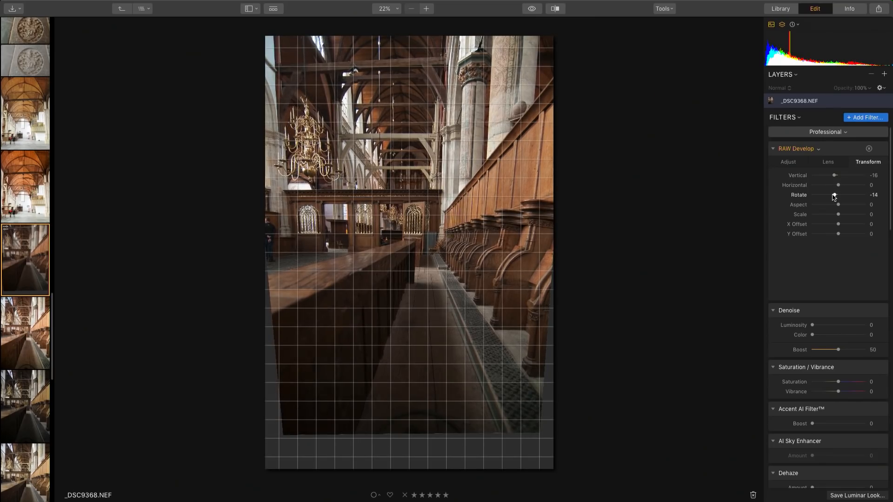
mouse_move(839, 236)
mouse_down()
mouse_move(831, 242)
mouse_move(838, 238)
mouse_up()
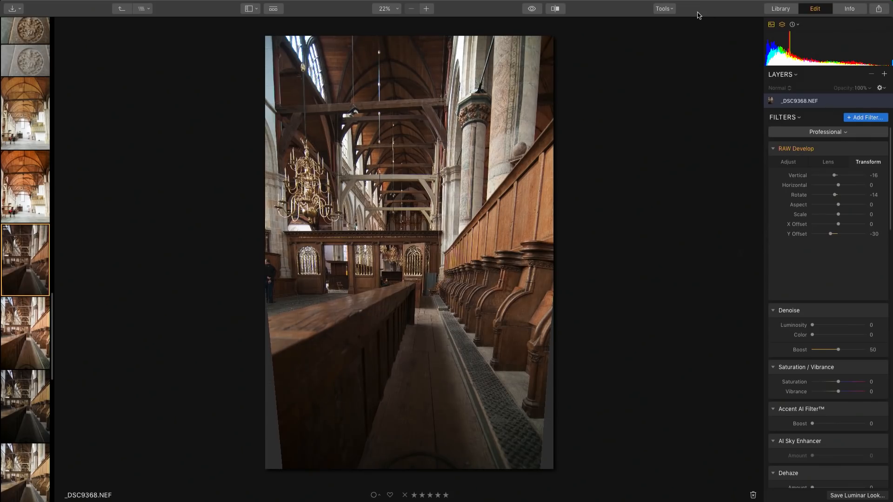
Step: Crop the church photo at its original aspect ratio to remove the empty lower side edges, reposition the image in the frame, and apply
click(663, 8)
click(674, 20)
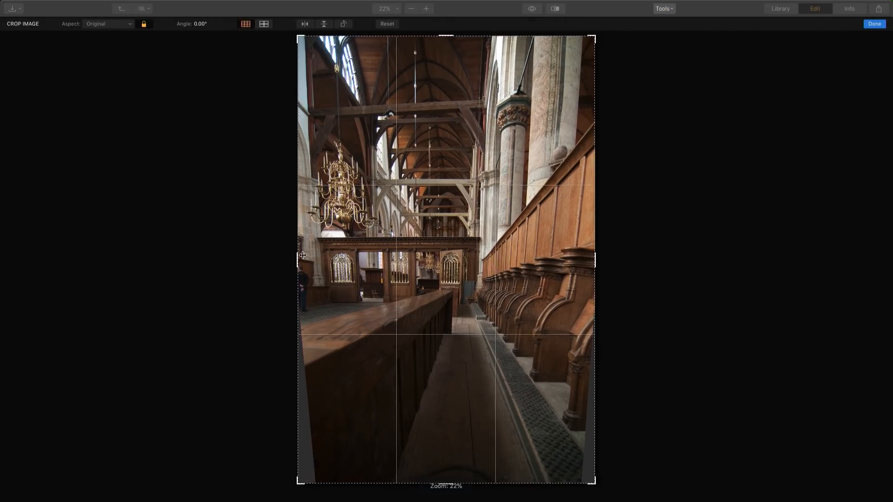
drag(298, 259, 306, 259)
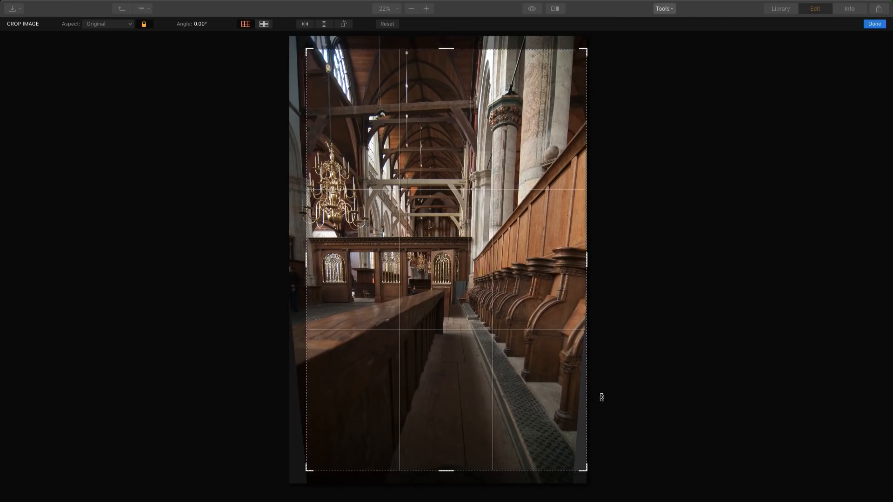
drag(590, 468, 582, 470)
drag(532, 434, 538, 454)
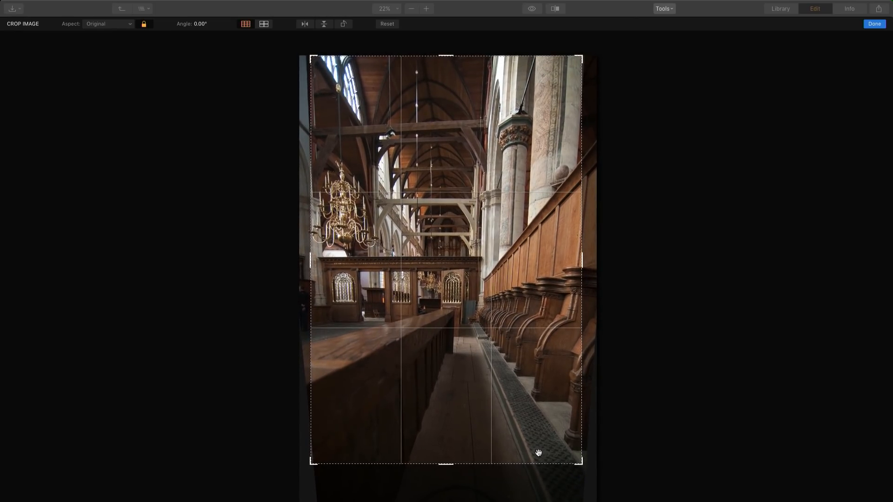
click(874, 24)
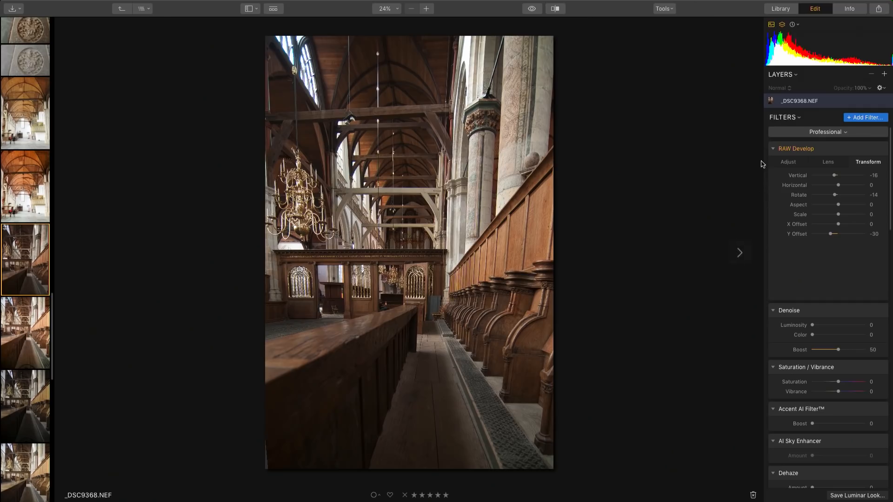
Step: In RAW Develop's basic adjustments, set Clarity to 40 and moderately raise Contrast, then collapse the filter
click(789, 162)
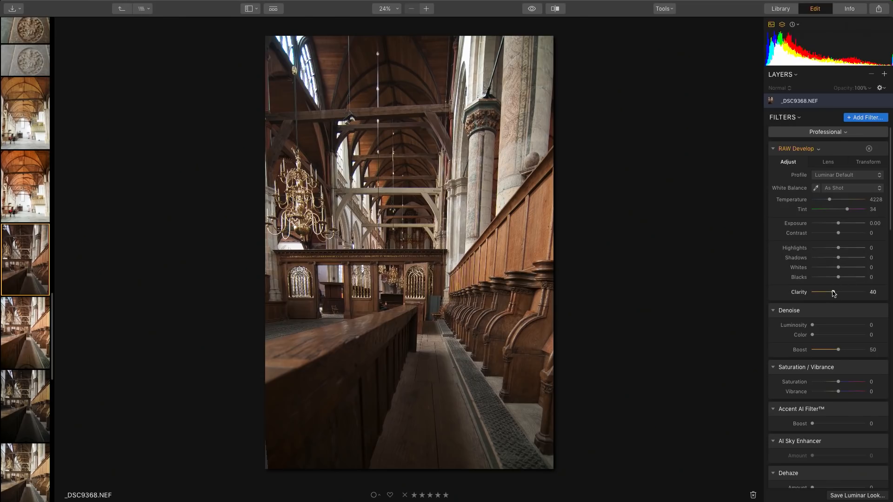
click(847, 233)
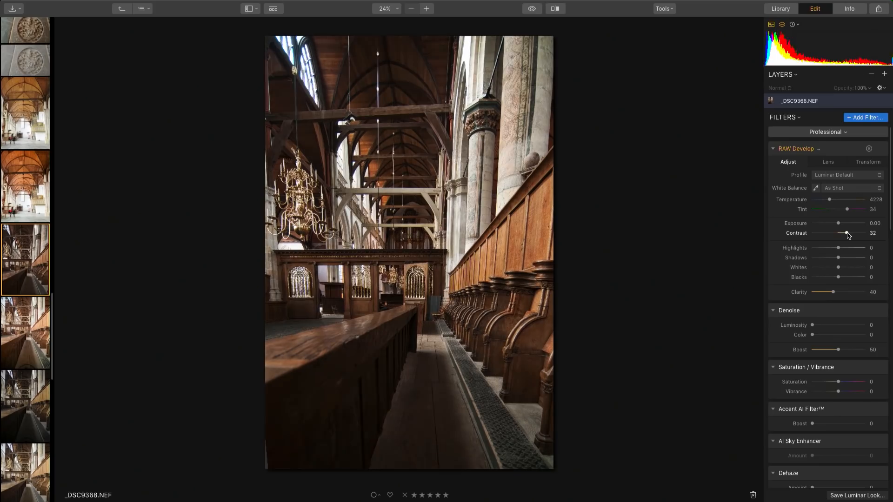
drag(847, 233, 844, 233)
click(772, 149)
Step: Set the Accent AI Filter Boost to 65 and Dehaze Amount to 18, collapsing these and the unused filters between them
drag(833, 280, 849, 298)
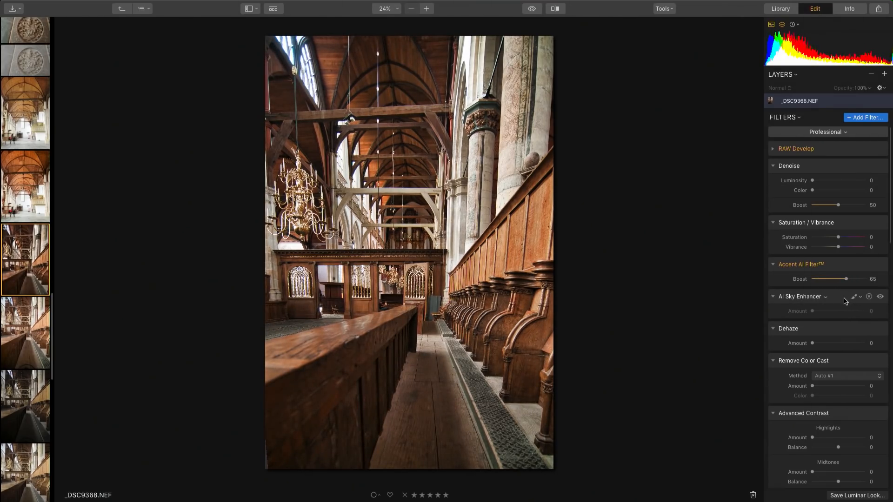
click(773, 264)
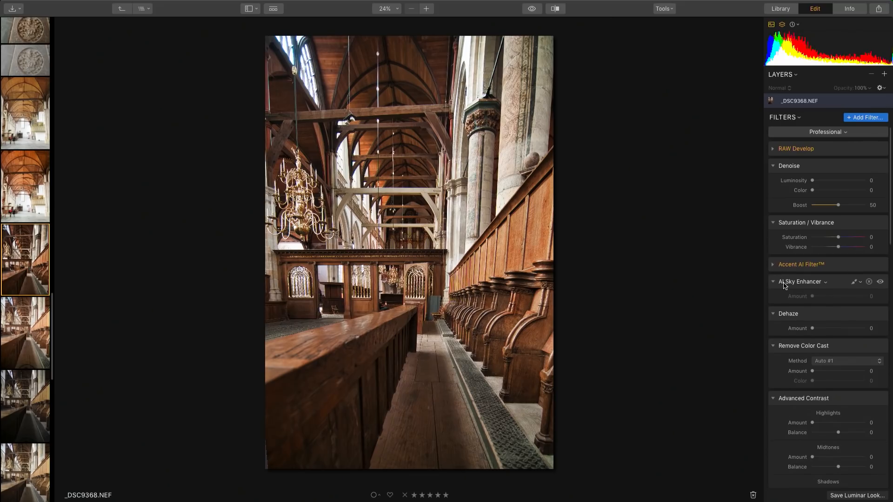
click(773, 166)
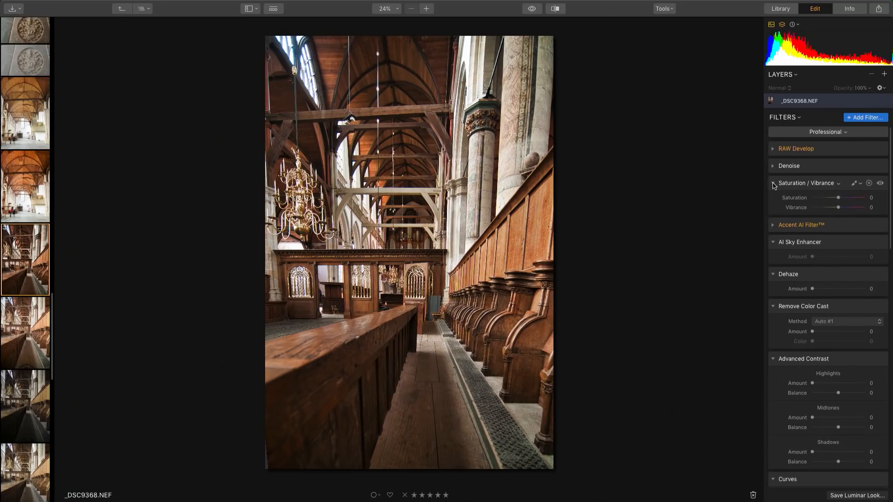
click(773, 183)
click(773, 217)
drag(812, 250, 821, 249)
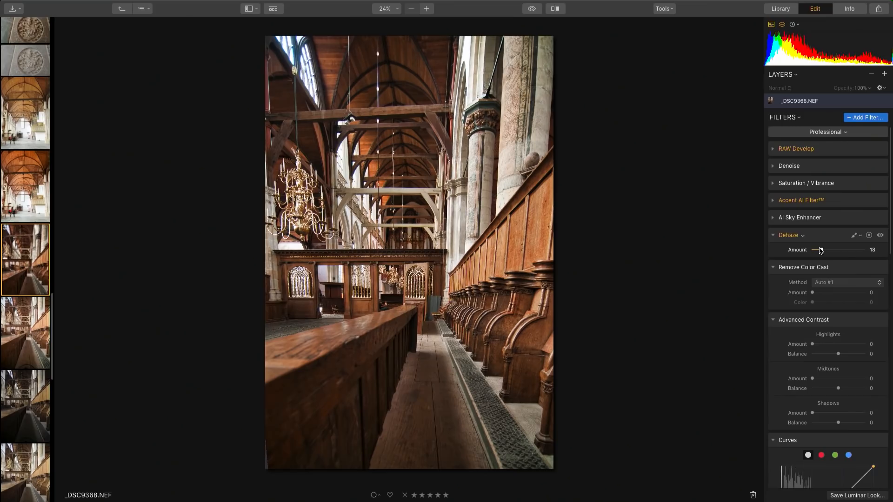
click(773, 235)
Step: In Advanced Contrast, set the Highlights Amount to 70 and strongly raise the Midtones Amount, collapsing Remove Color Cast and Advanced Contrast
click(773, 252)
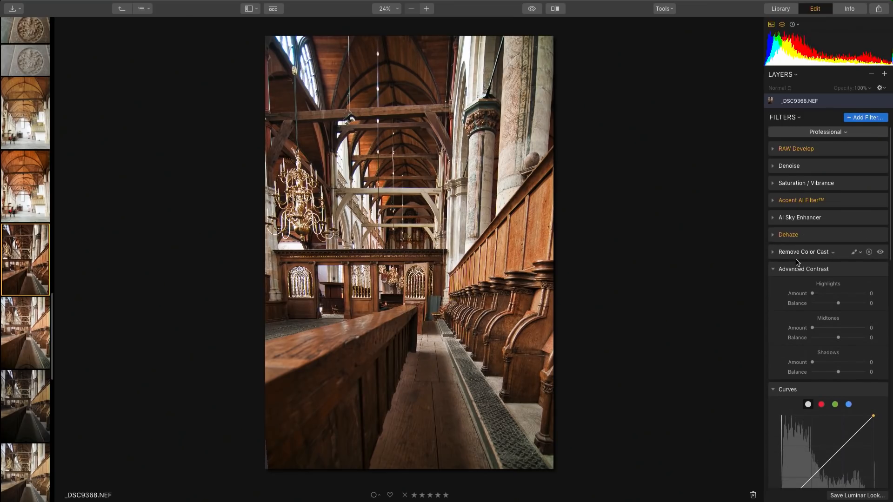
drag(832, 298, 851, 298)
key(ctrl+equal)
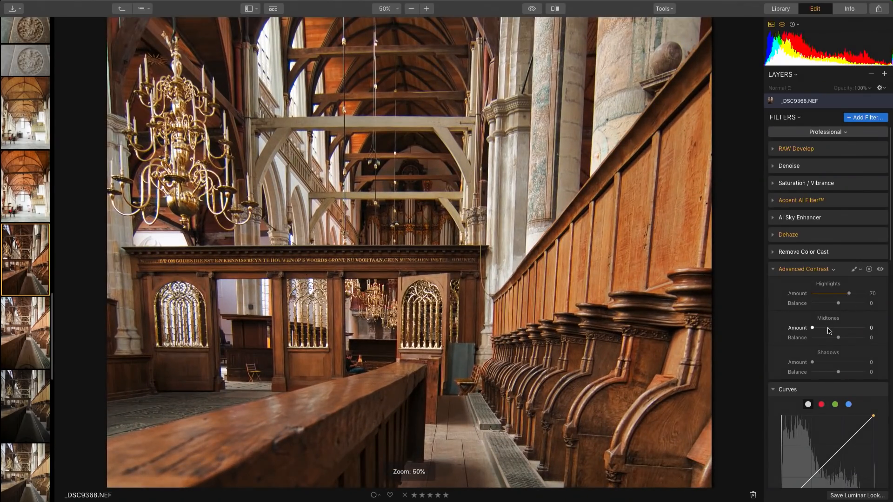
drag(828, 332, 850, 329)
click(773, 270)
Step: Search the filters catalog for "deta", add the Details Enhancer filter, and move it directly below Advanced Contrast
click(860, 118)
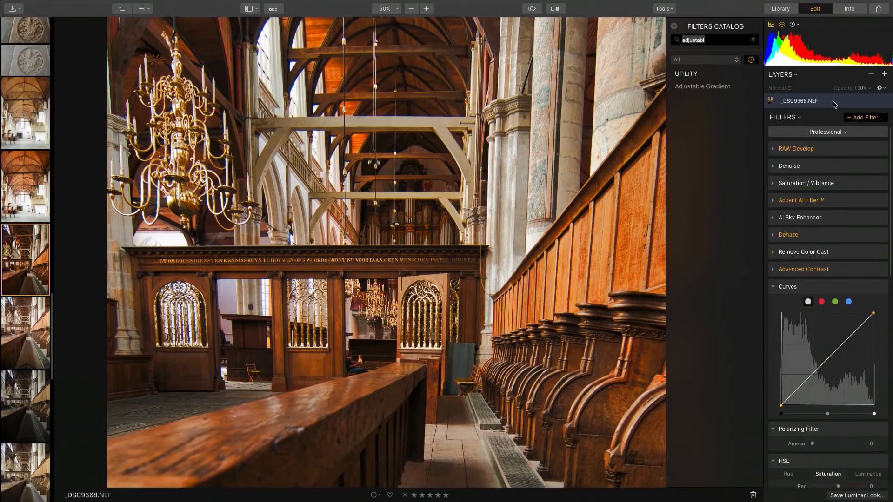
text(deta)
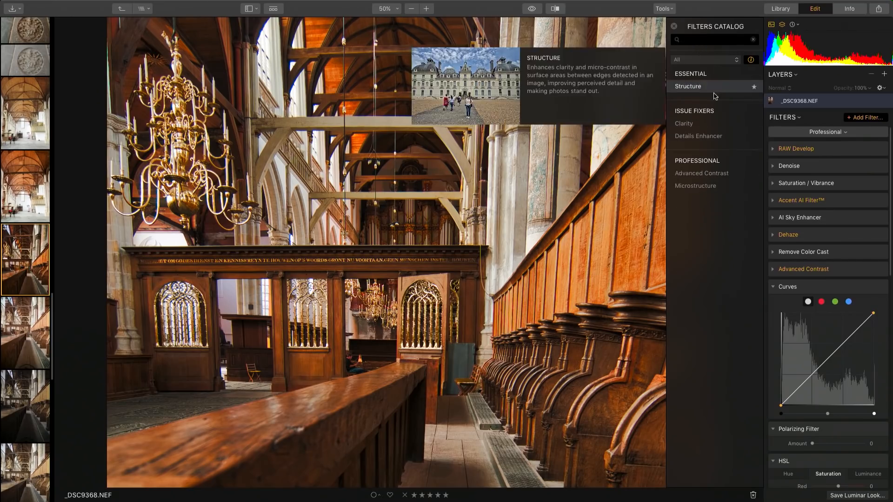
click(703, 136)
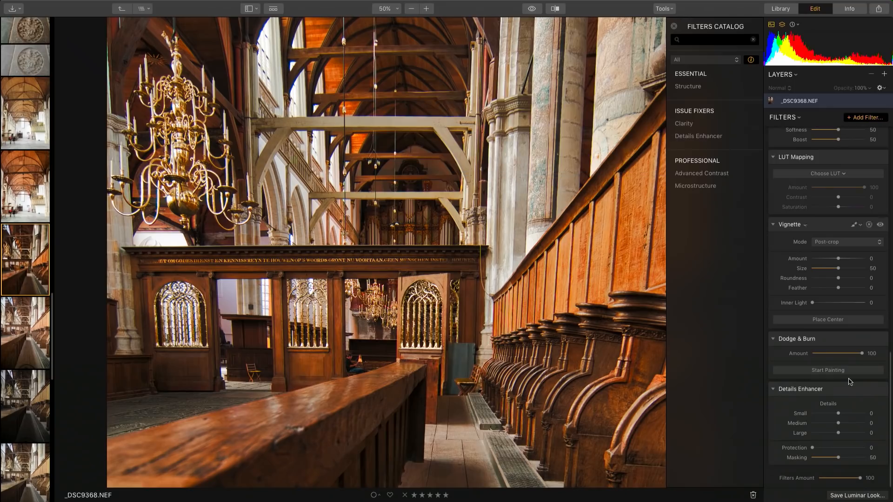
scroll(840, 392, up, 10)
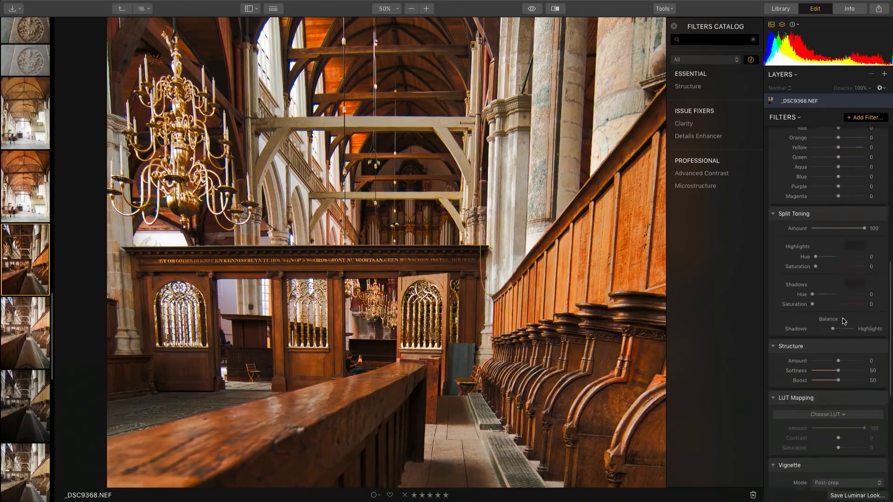
scroll(843, 321, up, 8)
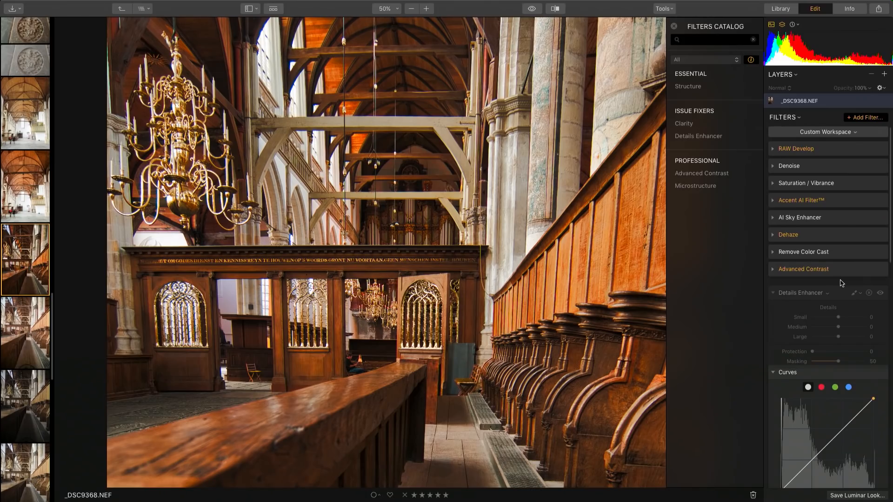
Step: Set the Details Enhancer to Small 44, Medium 55 and Large 59, compare the photo with and without it, and collapse the filter
click(852, 312)
click(853, 330)
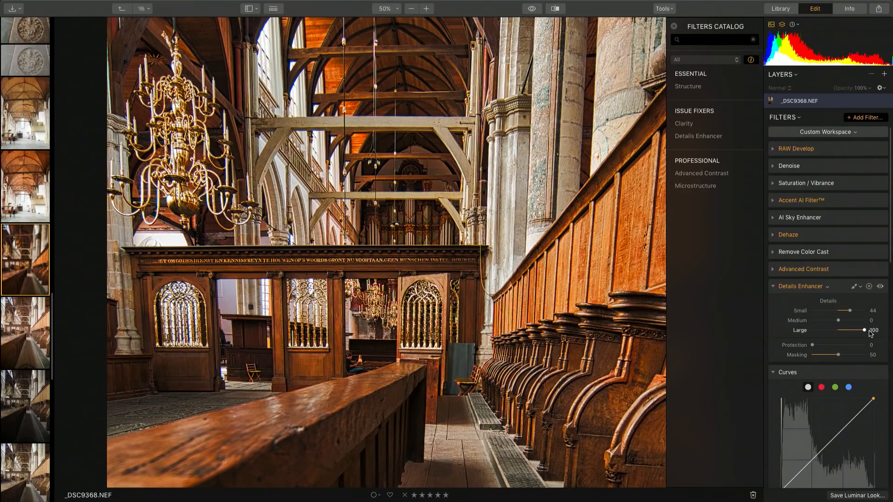
click(854, 330)
drag(598, 362, 468, 243)
click(881, 270)
click(881, 287)
click(880, 287)
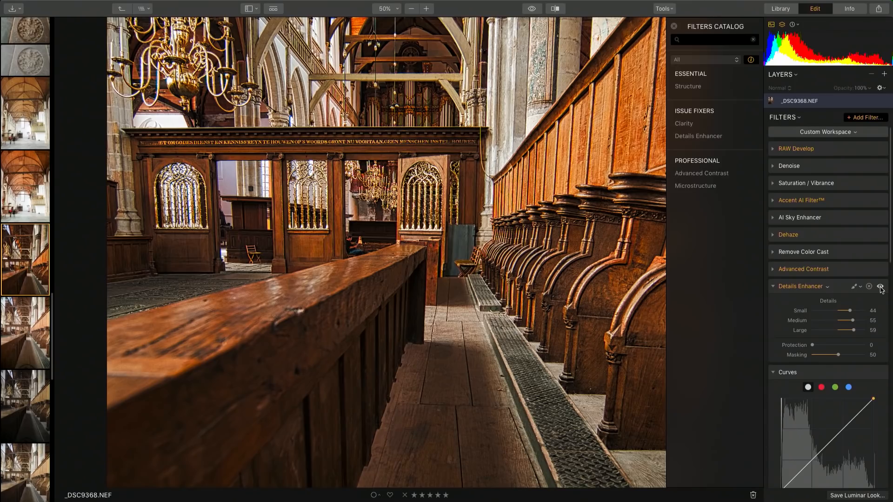
click(773, 287)
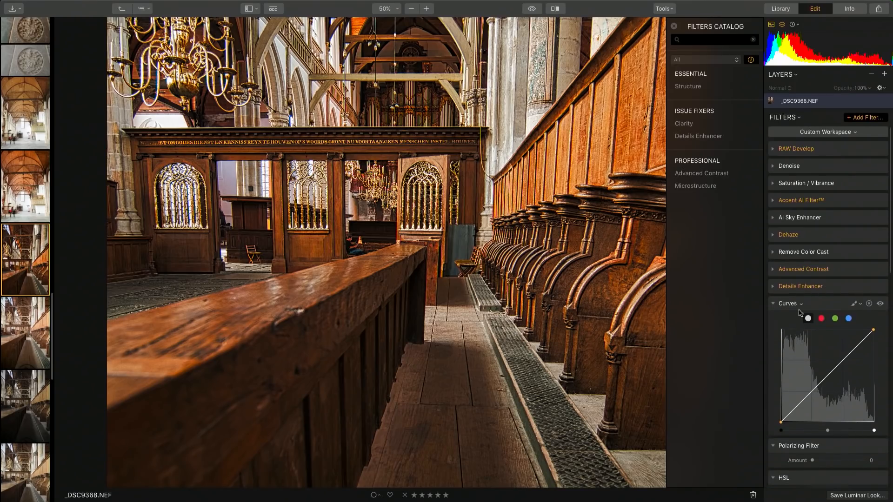
Step: Collapse the unused Curves, Polarizing Filter, HSL and Split Toning filters
click(773, 305)
click(773, 321)
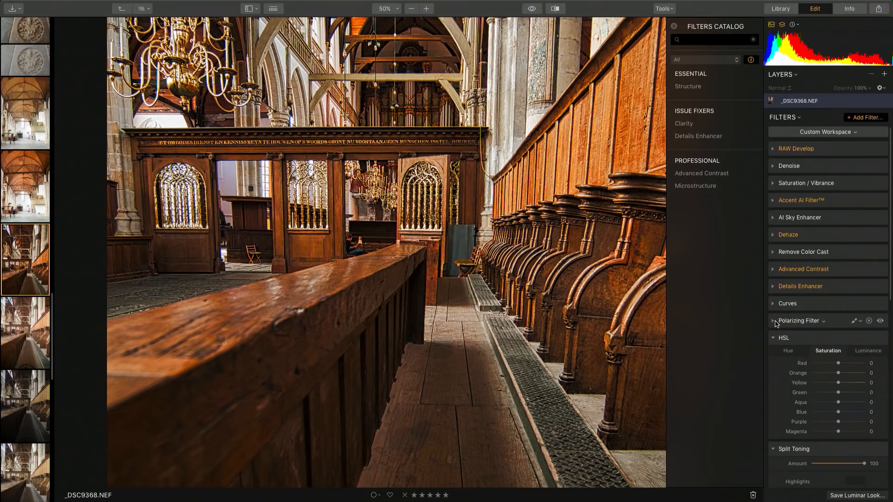
click(773, 339)
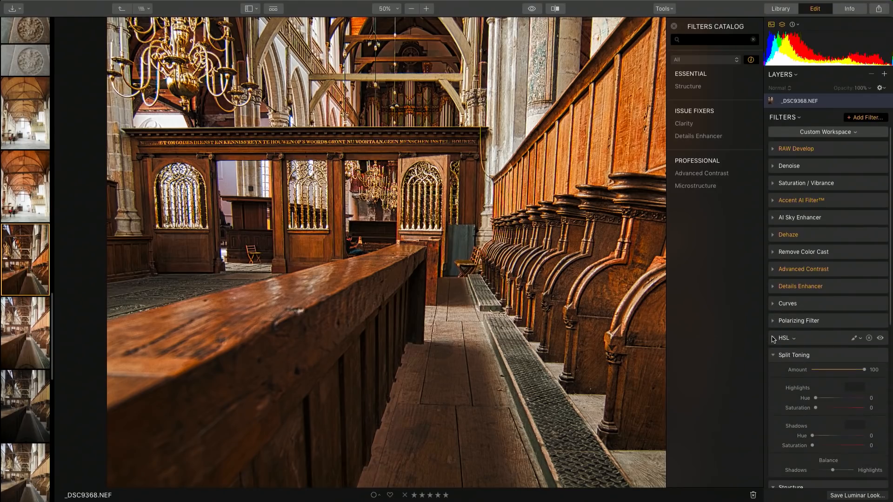
click(773, 356)
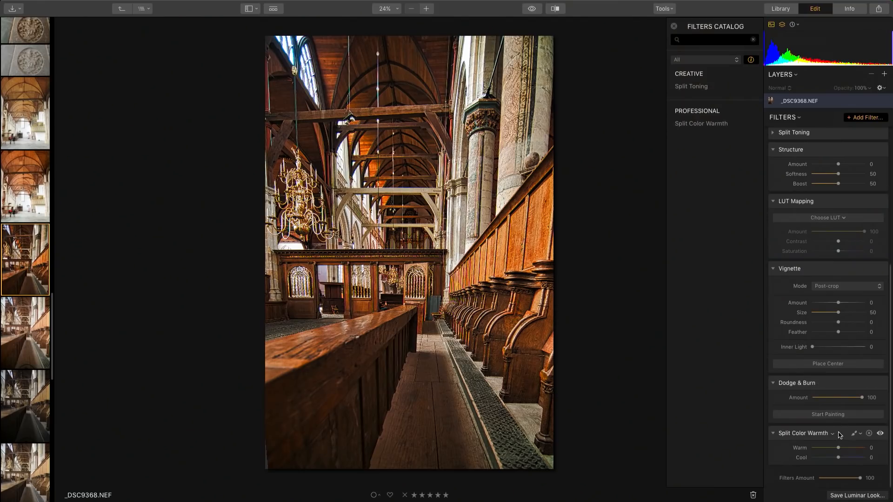
Step: Move the Split Color Warmth filter directly below Split Toning, set Warm to 33 and Cool to -54, and collapse it
drag(840, 434, 829, 260)
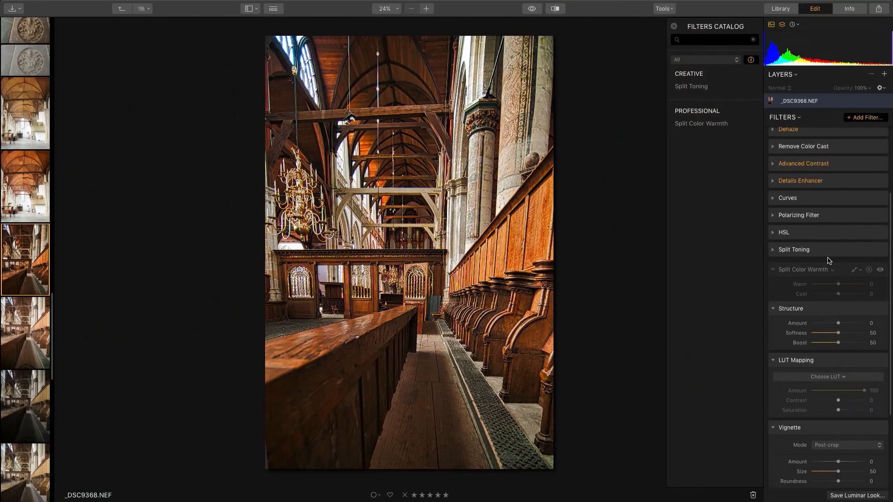
drag(842, 285, 823, 299)
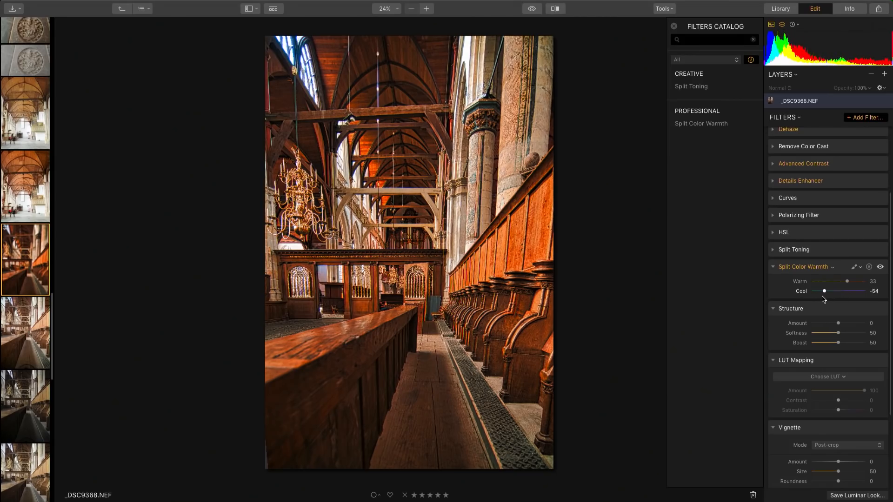
click(773, 267)
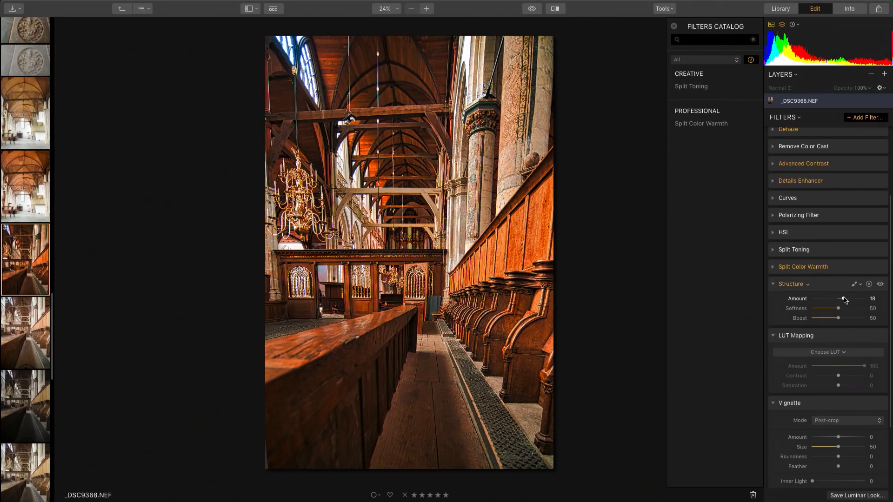
Step: Collapse Structure and LUT Mapping, and set the Vignette Amount to -52, Feather to 45 and Inner Light to 43
click(773, 285)
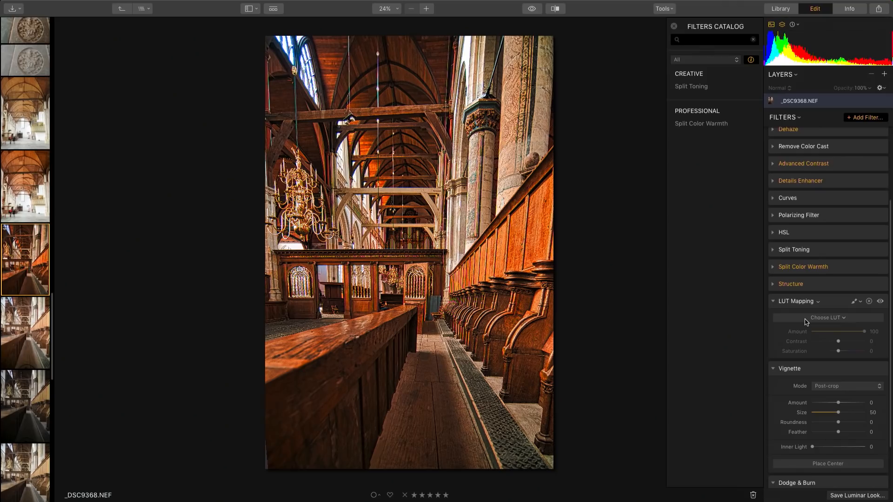
click(774, 302)
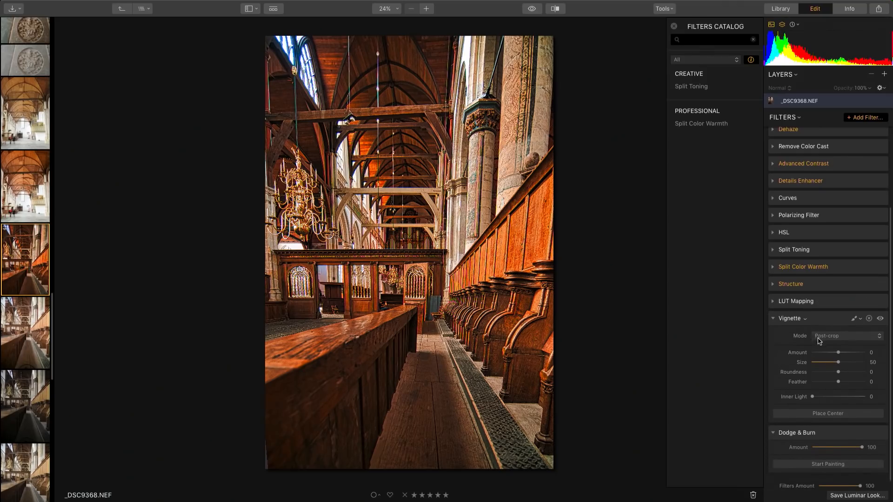
drag(838, 353, 851, 383)
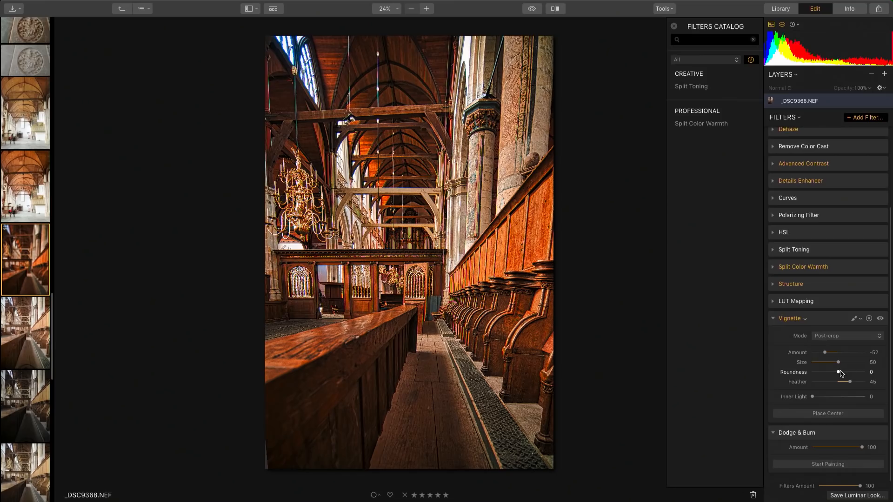
drag(812, 396, 835, 397)
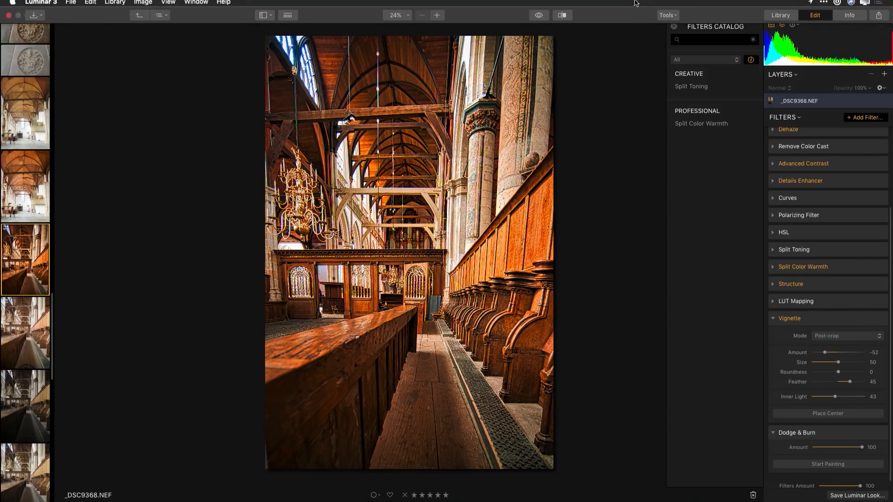
Step: Start the Erase tool and remove the thin grey gap along the photo's lower-left edge with a size 20 brush
click(663, 9)
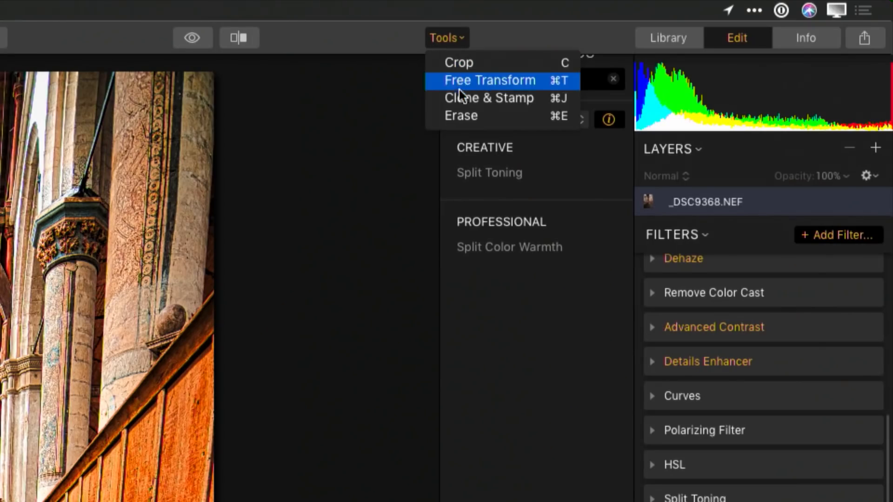
click(459, 114)
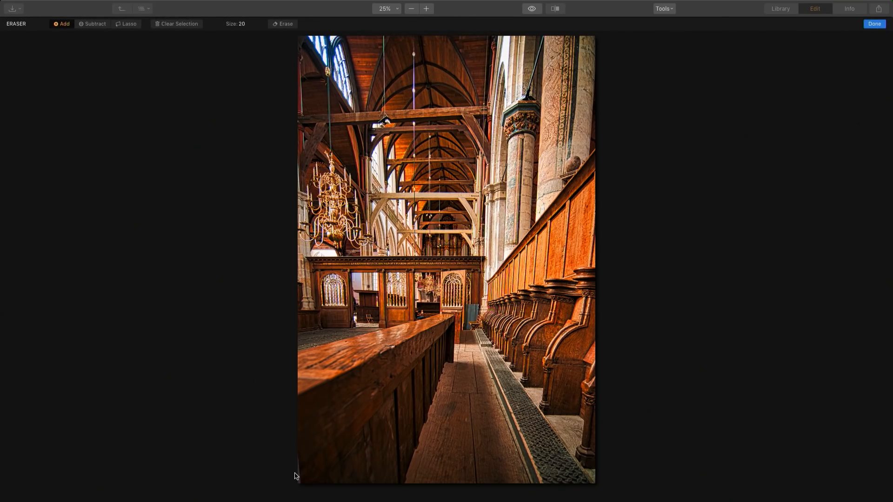
scroll(294, 474, up, 5)
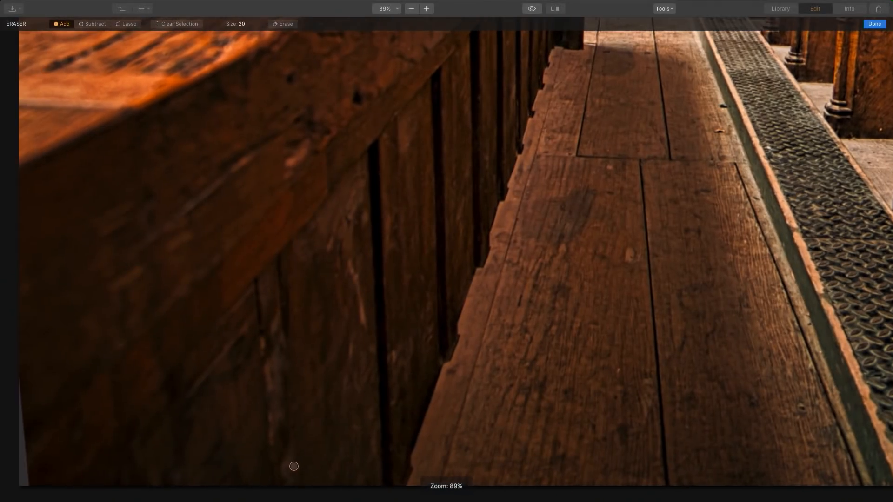
mouse_move(23, 392)
mouse_down()
mouse_move(24, 489)
mouse_move(18, 389)
mouse_move(23, 414)
mouse_up()
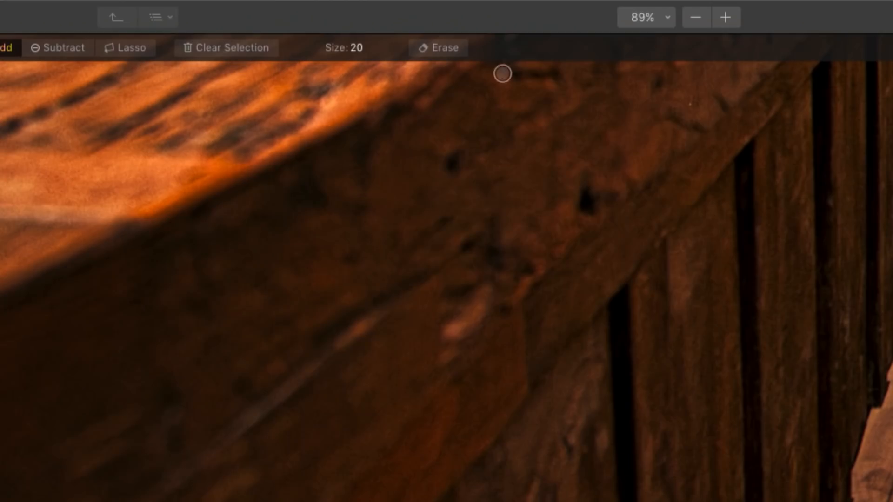
click(450, 47)
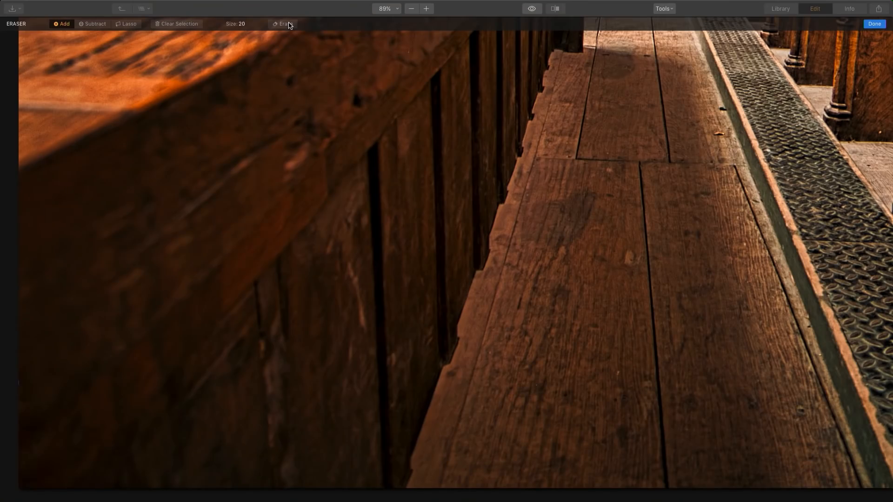
Step: Mask the small wooden chair in front of the distant panelled booth with the size 20 brush and erase it
scroll(389, 190, right, 5)
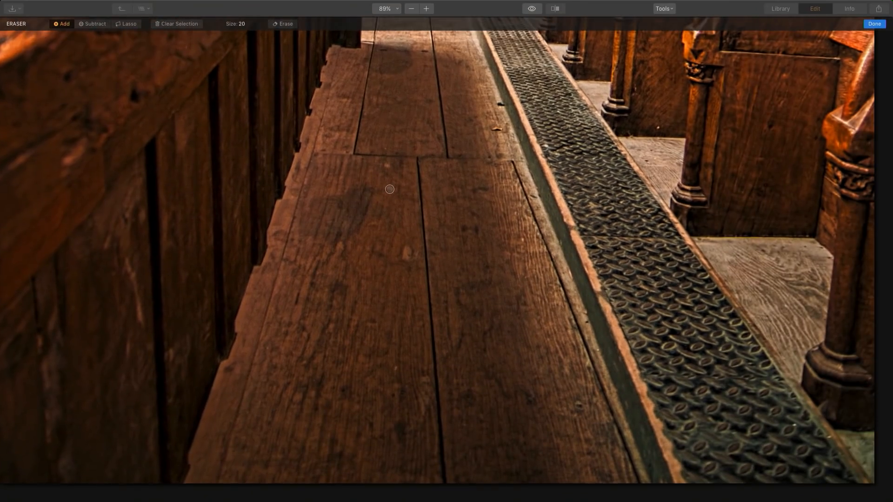
scroll(389, 189, up, 3)
scroll(390, 189, up, 3)
scroll(389, 189, left, 3)
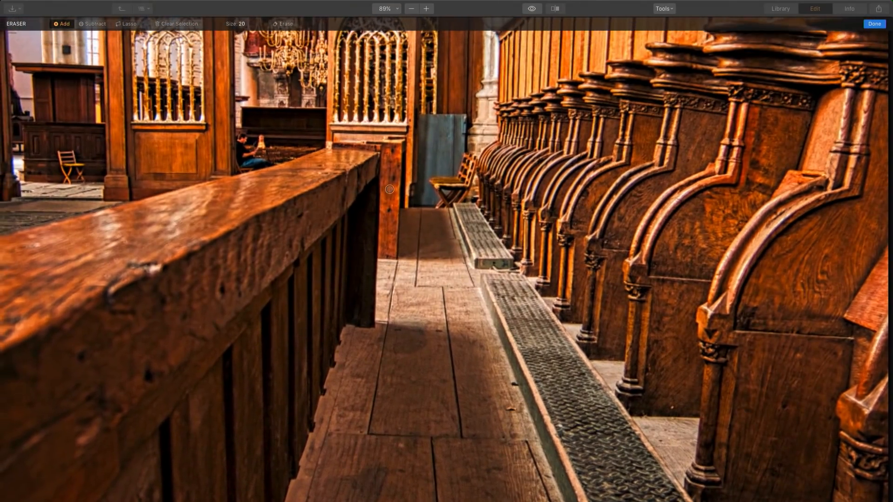
scroll(390, 190, left, 1)
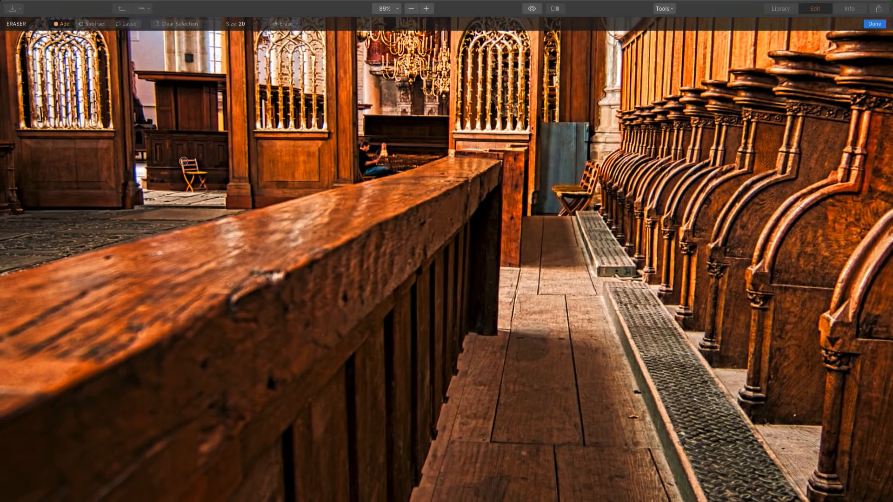
drag(182, 162, 186, 181)
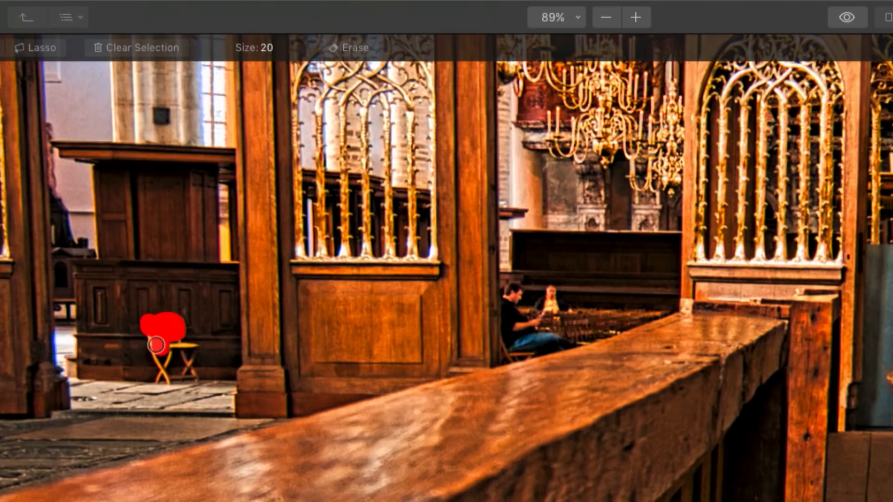
mouse_move(155, 363)
mouse_down()
mouse_move(174, 350)
mouse_move(193, 365)
mouse_move(186, 374)
mouse_move(182, 354)
mouse_up()
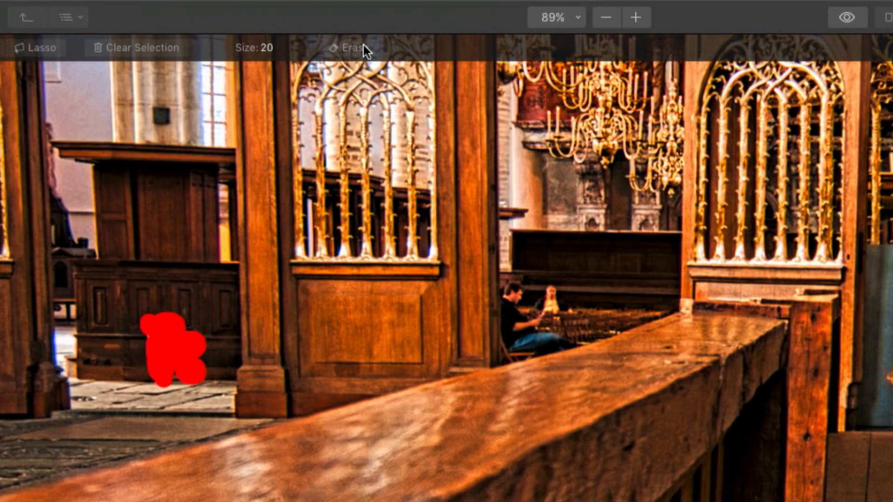
click(364, 46)
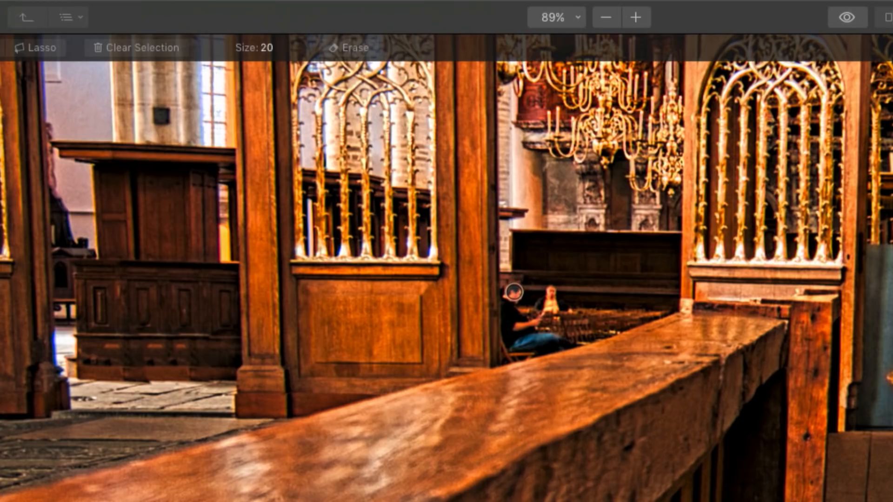
Step: Mask the two seated people behind the wooden railing, using brush sizes 56 and 32, and erase them
scroll(513, 292, up, 6)
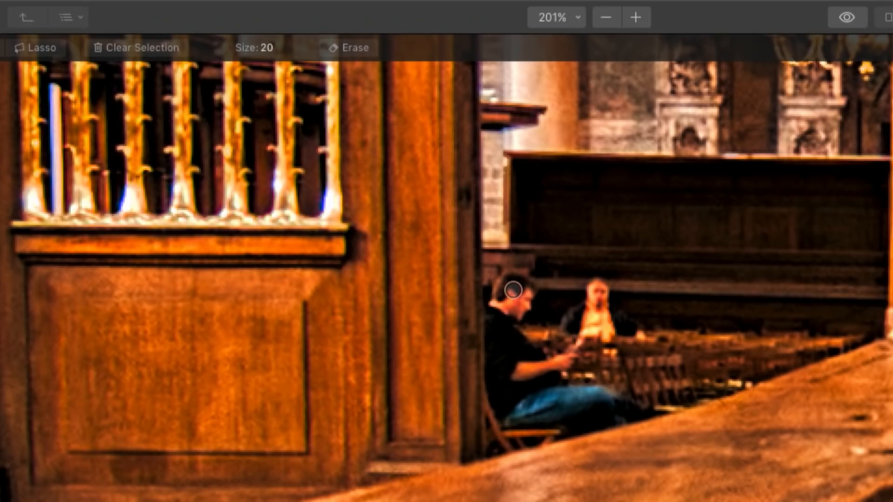
click(513, 287)
mouse_move(513, 287)
mouse_down()
mouse_move(523, 301)
mouse_move(502, 302)
mouse_move(500, 315)
mouse_move(495, 304)
mouse_move(514, 309)
mouse_move(522, 413)
mouse_move(637, 401)
mouse_move(547, 385)
mouse_move(552, 357)
mouse_up()
scroll(495, 304, up, 6)
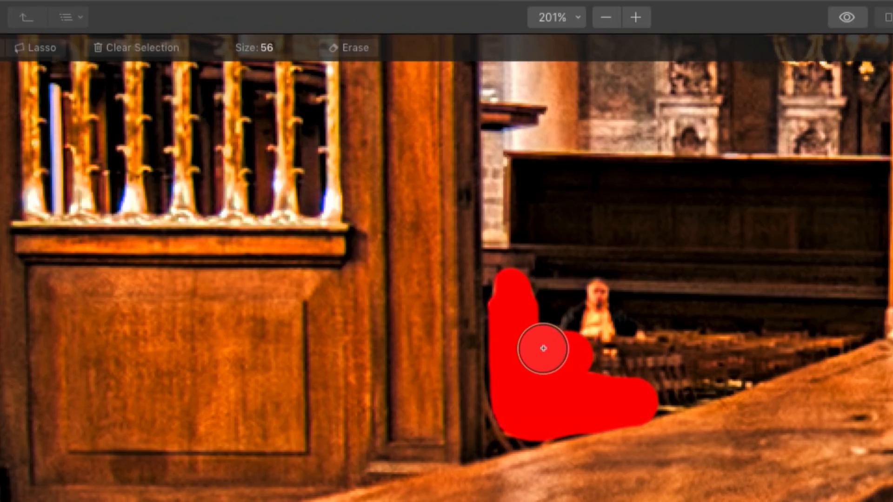
scroll(591, 314, down, 4)
mouse_move(590, 321)
mouse_down()
mouse_move(615, 326)
mouse_move(597, 316)
mouse_move(597, 290)
mouse_move(604, 311)
mouse_up()
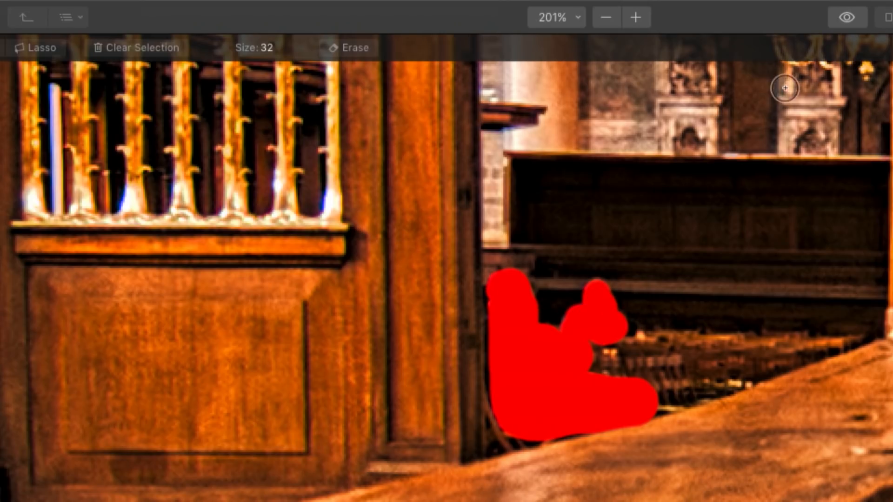
click(353, 48)
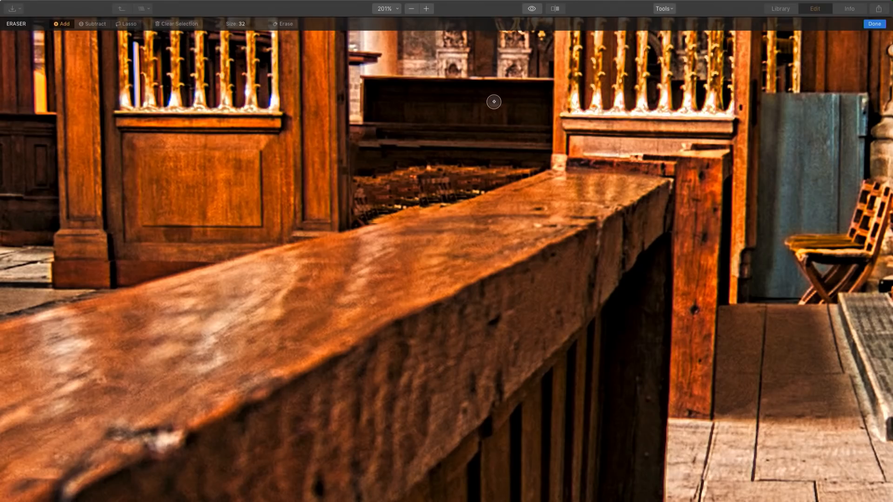
Step: Check the aisle and choir stalls for remaining distractions and finish the Erase edit
scroll(771, 204, down, 3)
scroll(771, 204, right, 4)
scroll(493, 102, down, 5)
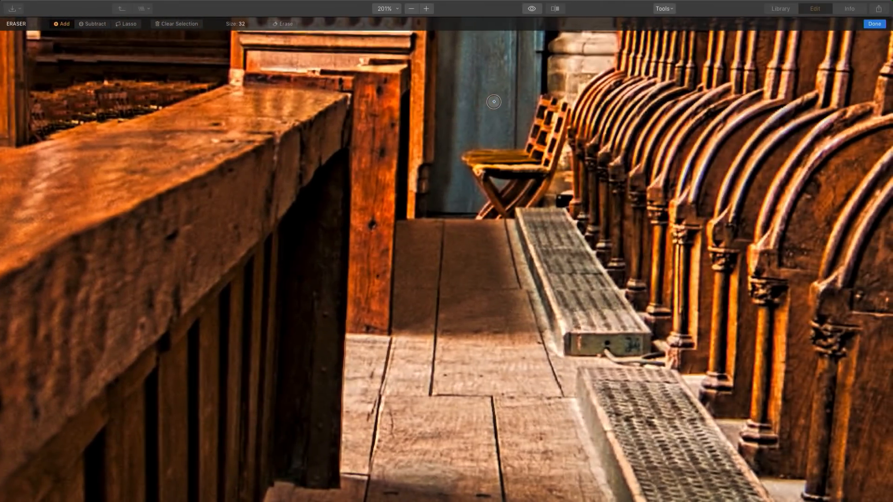
scroll(493, 101, down, 3)
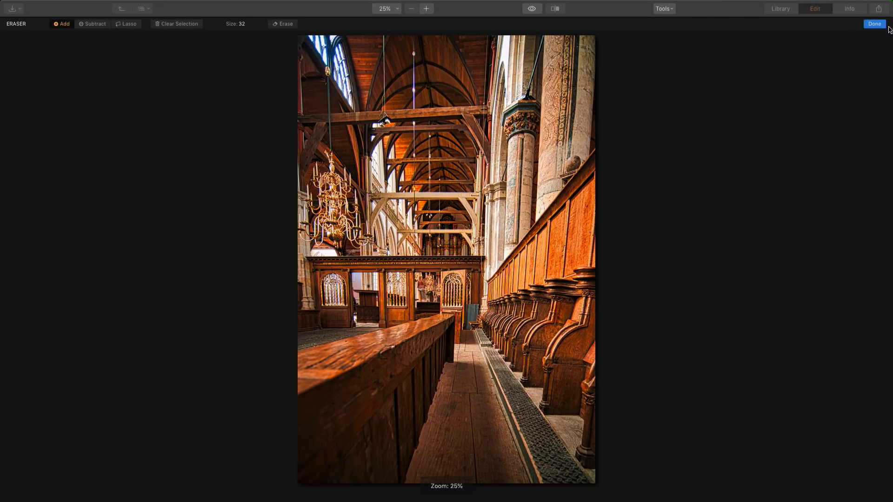
click(877, 26)
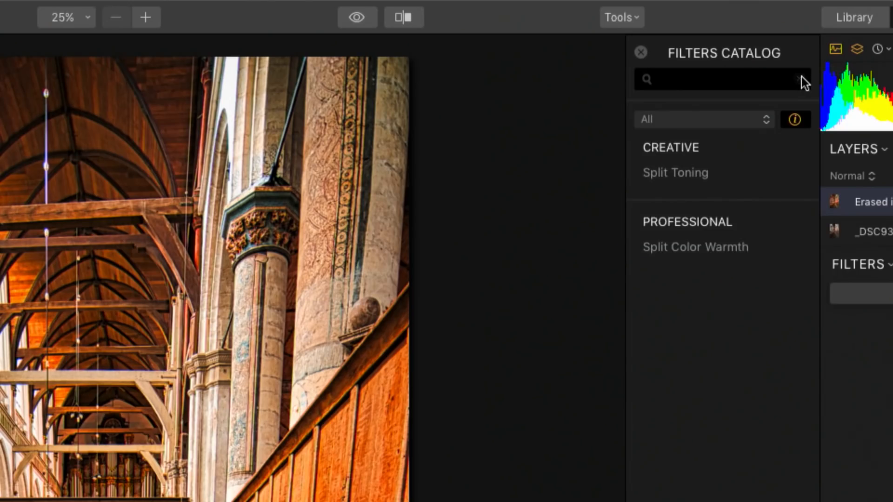
Step: Clear the filter catalog search and restrict the catalog to the Creative category
click(754, 40)
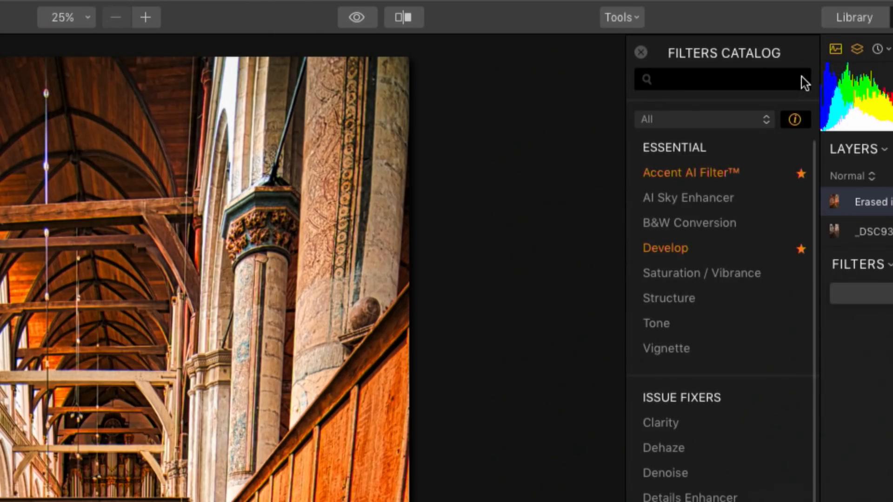
mouse_move(720, 127)
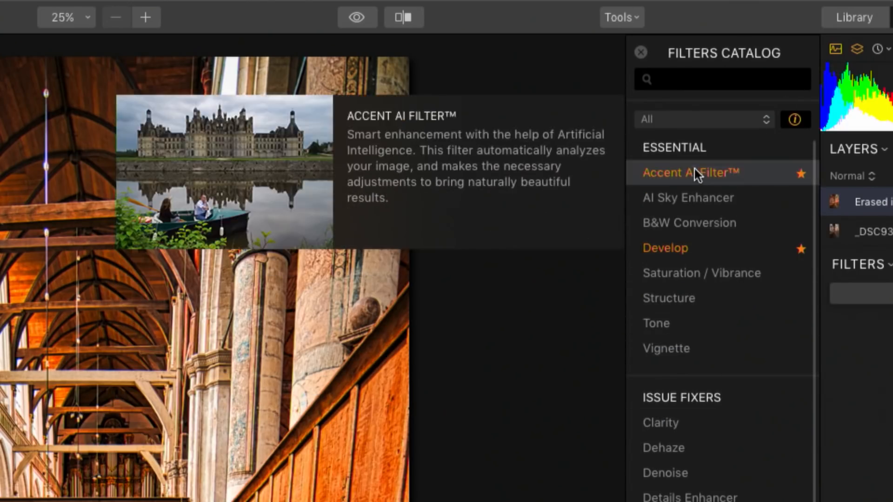
click(673, 119)
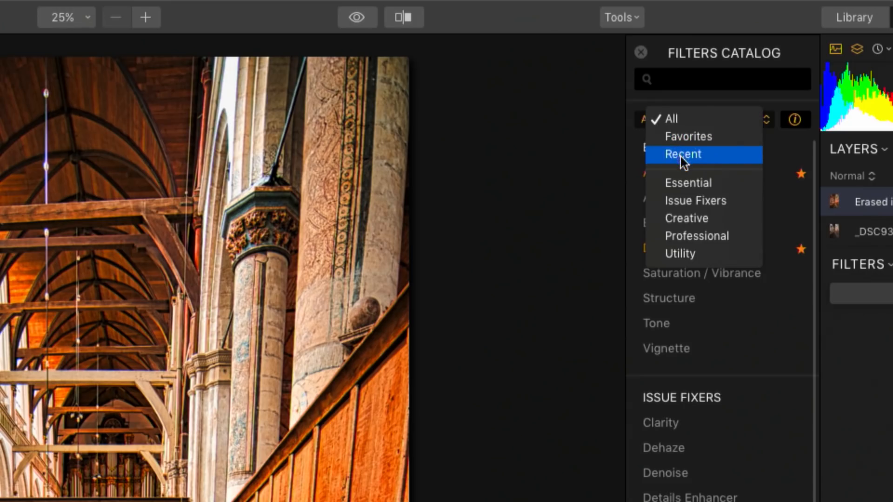
click(686, 218)
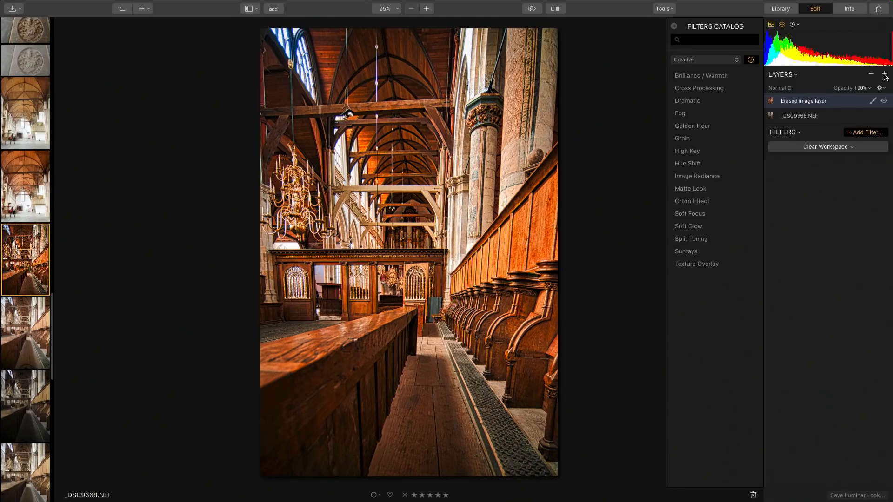
Step: Add a new adjustment layer and give it the Sunrays, Orton Effect and Golden Hour filters
click(884, 74)
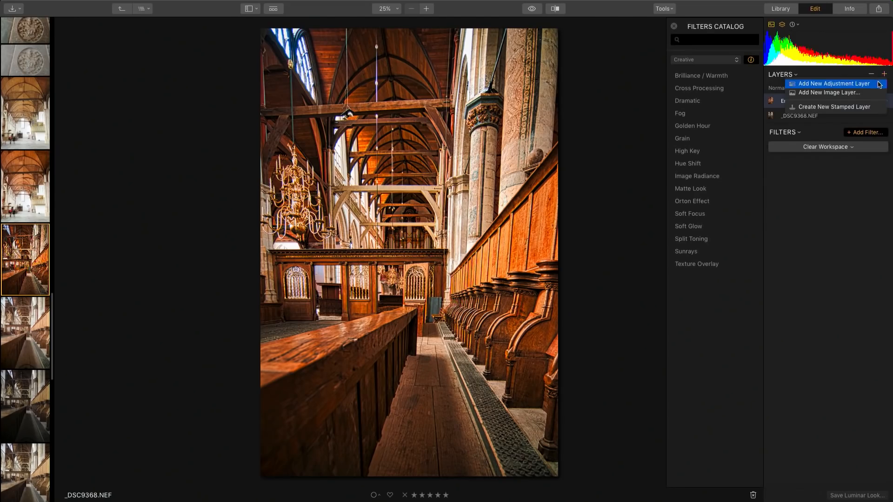
click(879, 84)
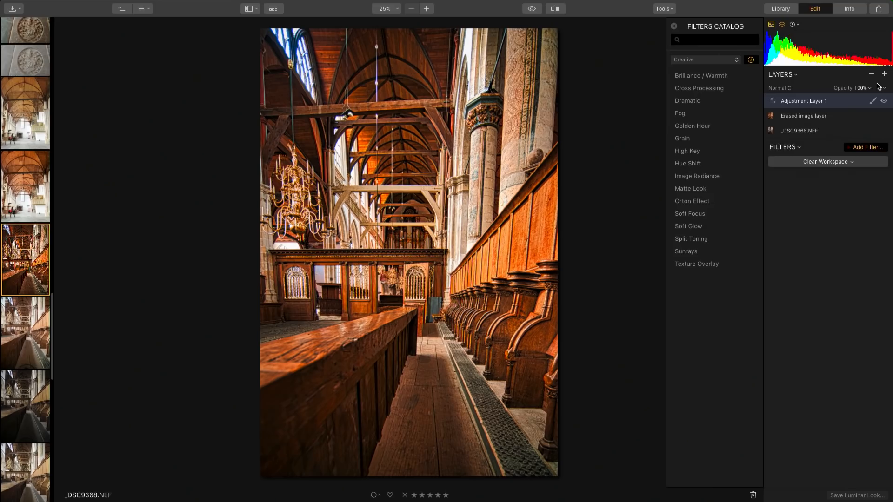
mouse_move(742, 114)
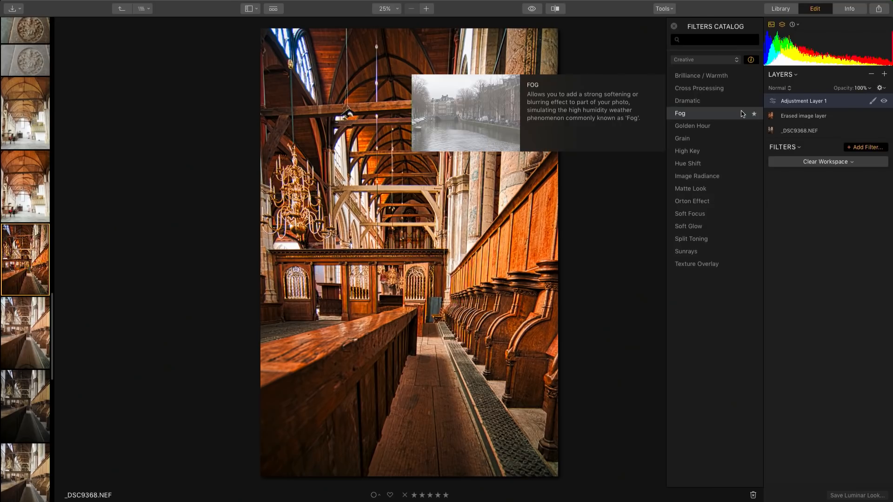
mouse_move(720, 126)
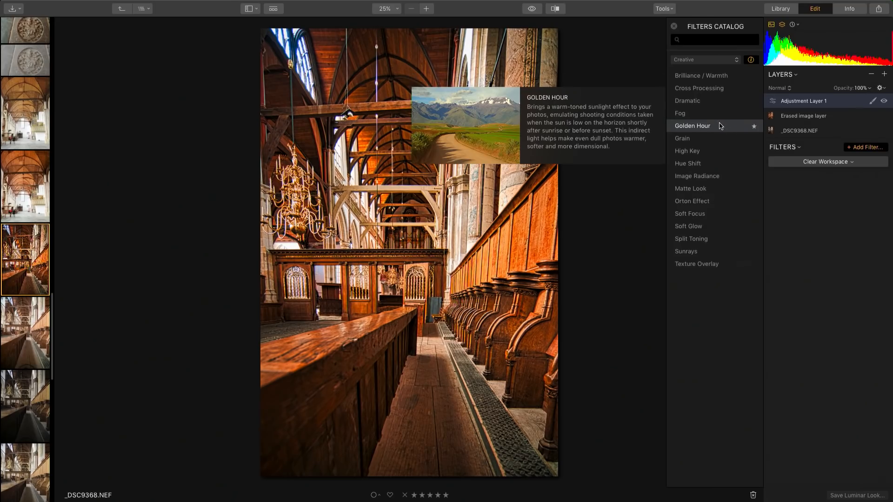
mouse_move(700, 214)
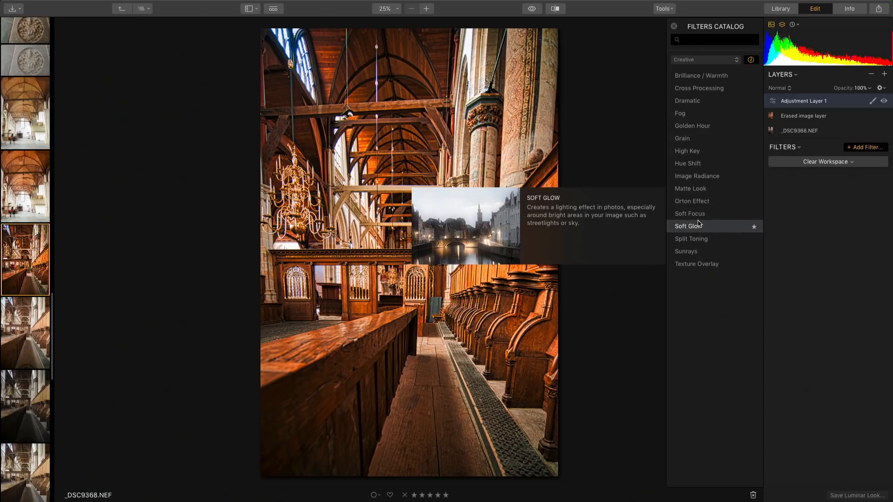
click(754, 253)
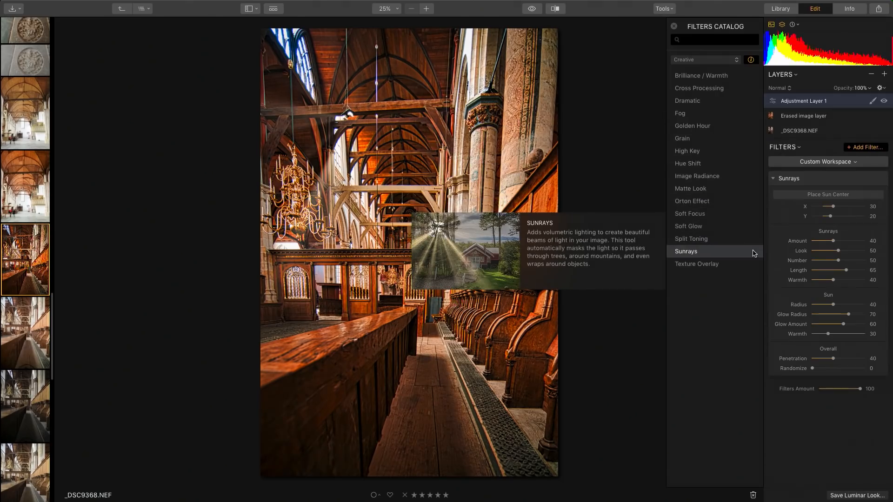
click(693, 202)
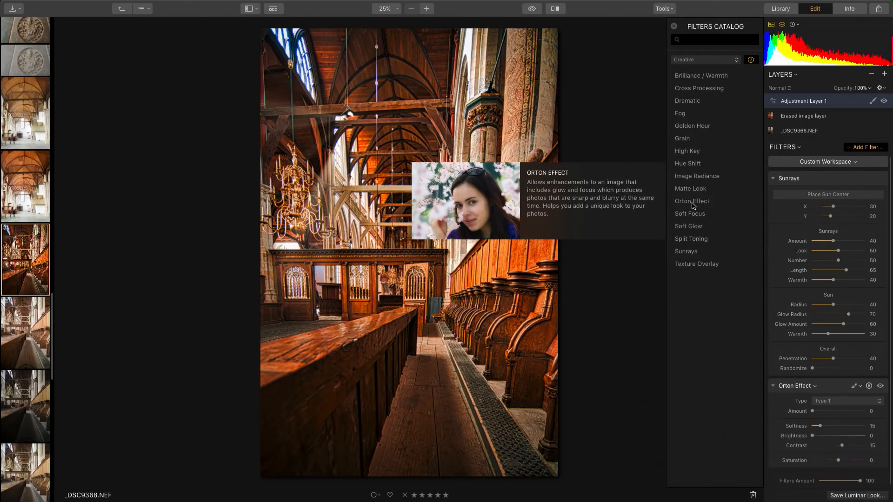
click(689, 126)
Step: Place the Sunrays sun center just above the photo's upper-left window, at X 5 and Y -1
scroll(891, 290, up, 3)
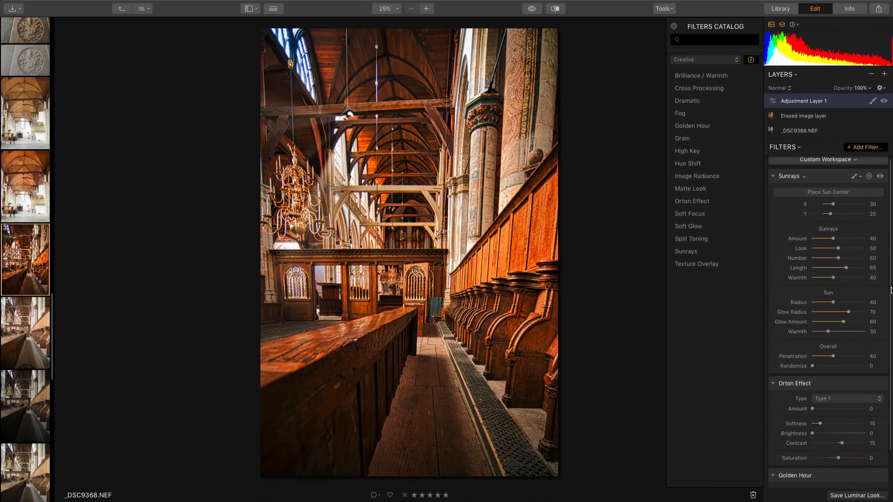
click(828, 194)
mouse_move(351, 122)
mouse_down()
mouse_move(303, 72)
mouse_move(280, 30)
mouse_up()
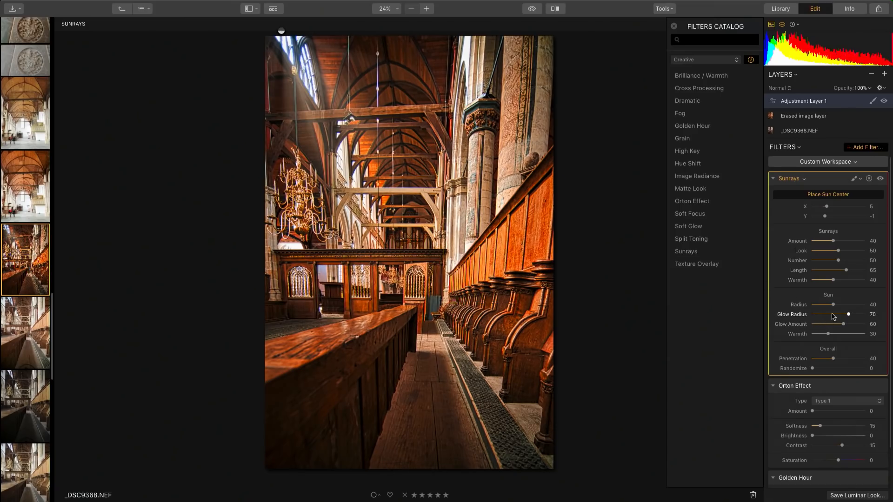
Step: Set the Sunrays Amount to 49, sunrays Warmth to 47, sun Radius to 13 and Penetration to 6
mouse_move(833, 304)
mouse_down()
mouse_move(854, 306)
mouse_move(838, 305)
mouse_up()
drag(833, 241, 839, 243)
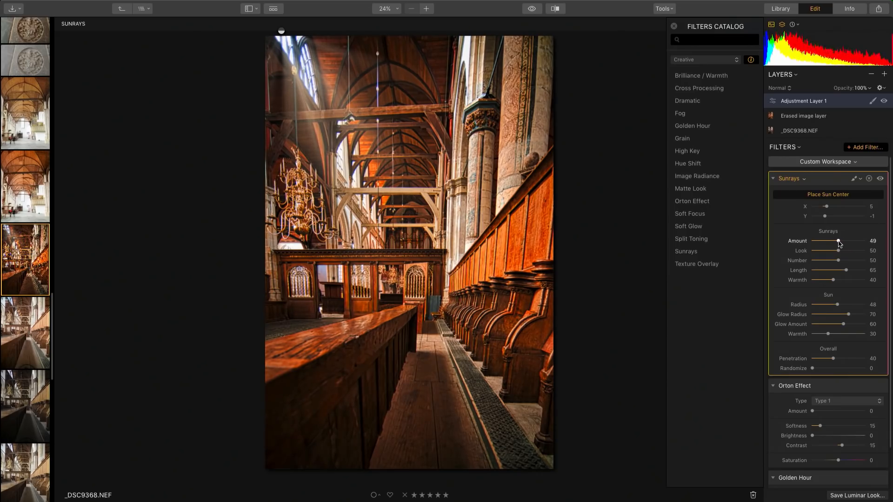
drag(836, 280, 849, 280)
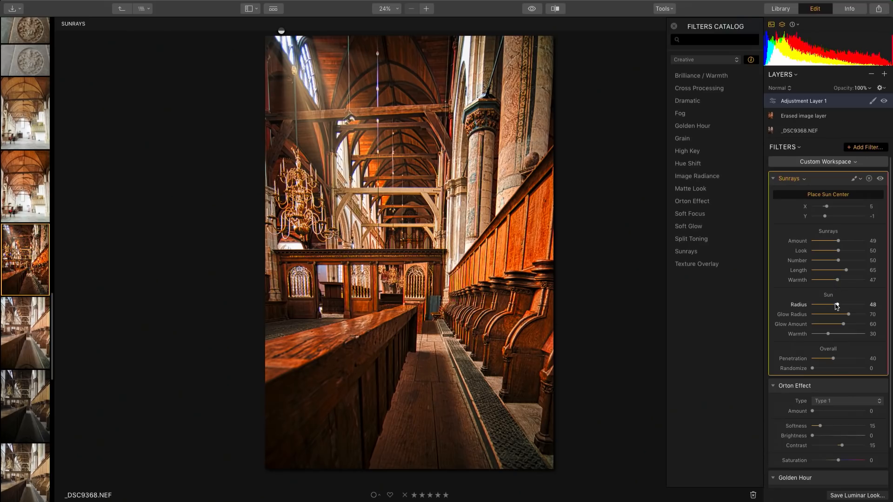
drag(836, 307, 817, 307)
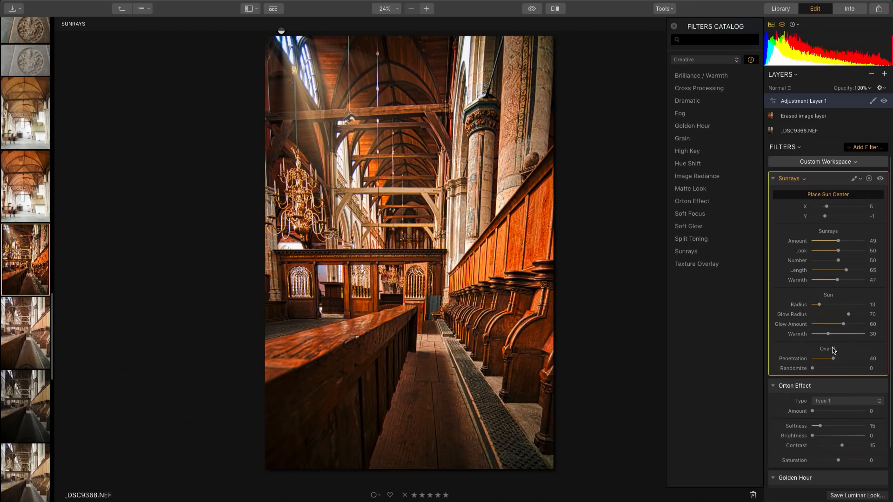
drag(832, 359, 812, 359)
drag(813, 362, 813, 362)
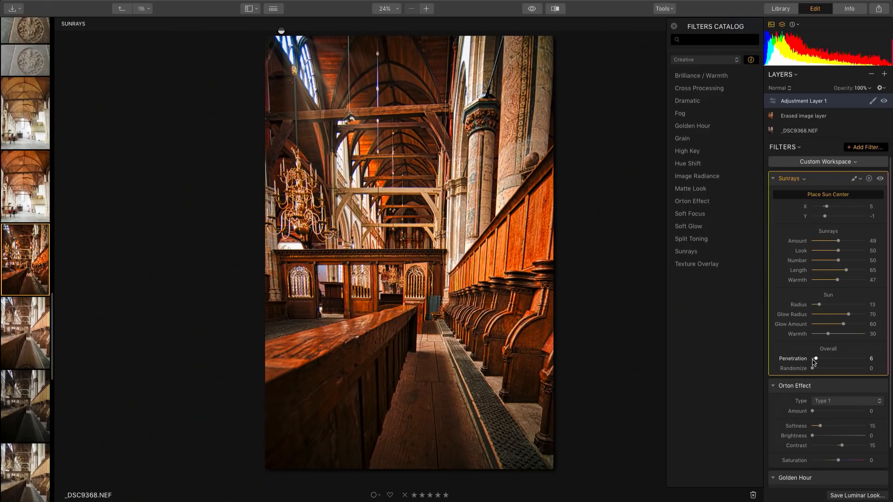
Step: Set the Orton Effect Amount to 19 and Brightness to 60, and reset the Golden Hour Amount to 0
click(774, 179)
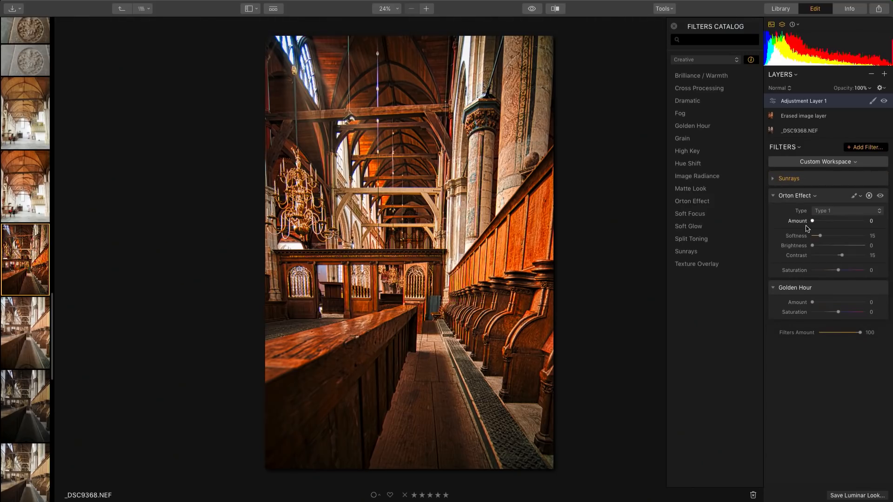
drag(818, 223, 845, 245)
mouse_move(812, 303)
mouse_down()
mouse_move(831, 303)
mouse_move(811, 304)
mouse_up()
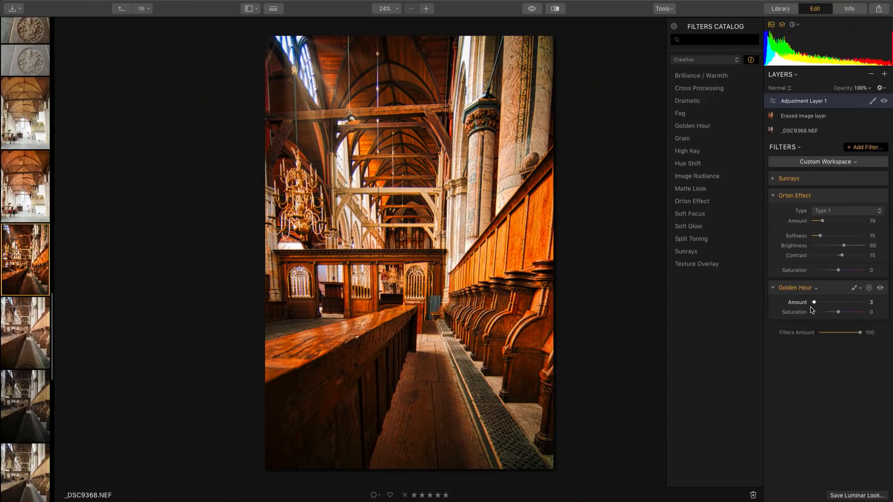
Step: Find the Accent AI Filter in the filters catalog, add it to the adjustment layer and set its Boost to 37
click(719, 41)
text(filter)
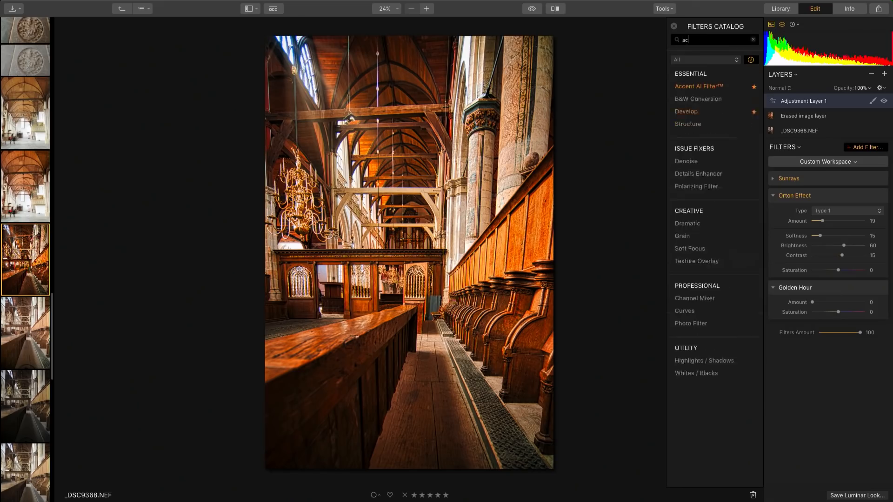
click(702, 87)
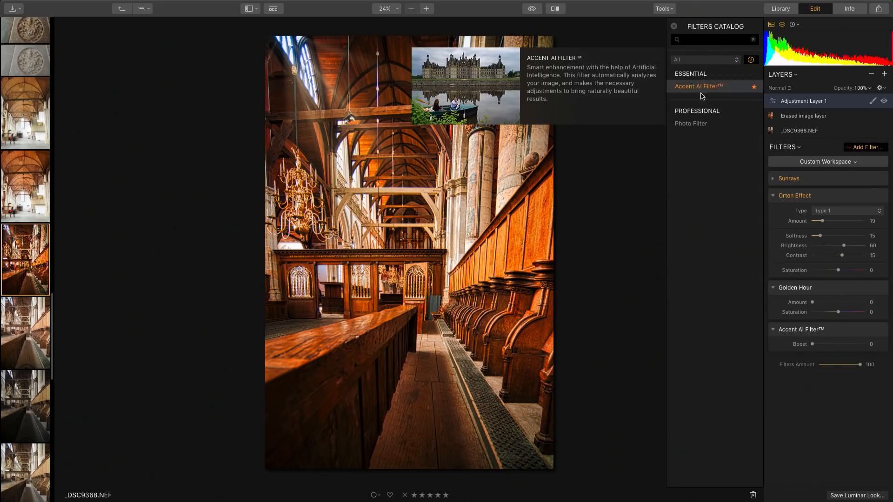
mouse_move(823, 346)
mouse_down()
mouse_move(845, 348)
mouse_move(831, 350)
mouse_up()
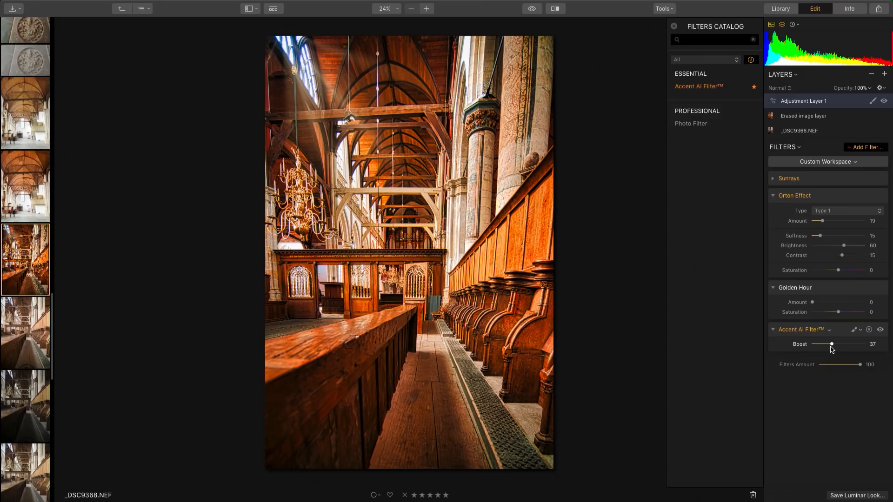
Step: Compare the edited church photo with its original version
click(537, 10)
click(537, 11)
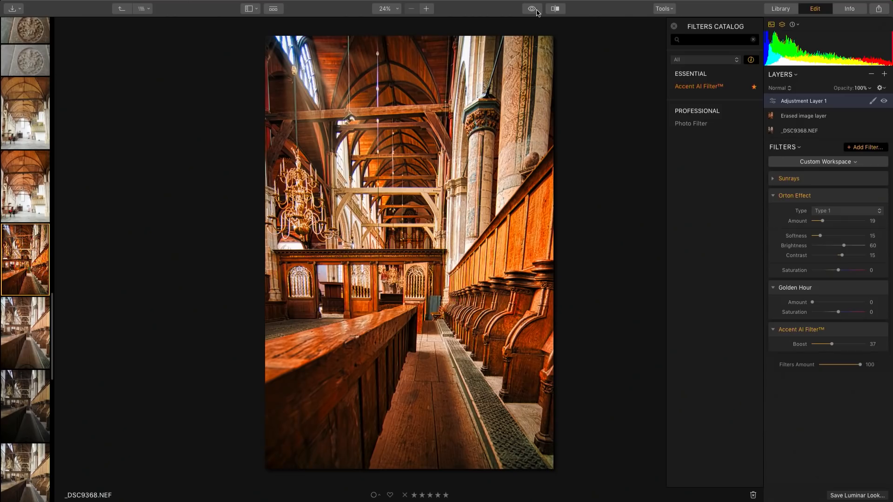
click(536, 11)
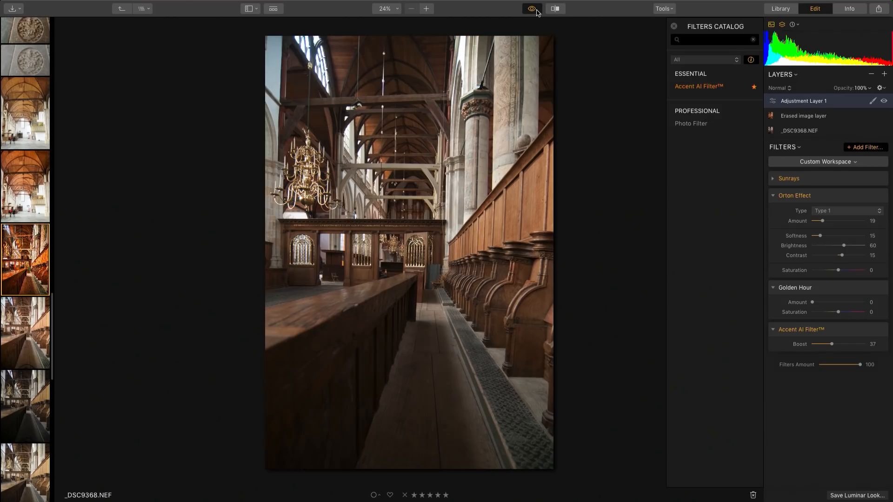
click(536, 11)
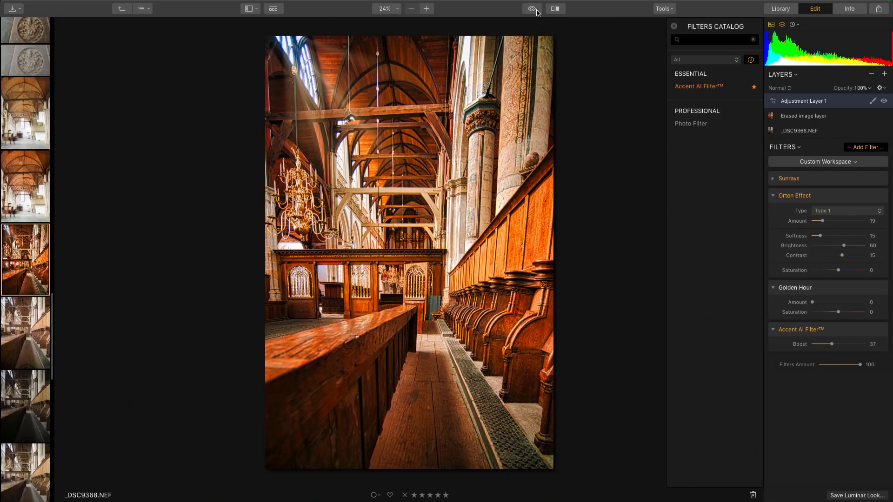
Step: Open the dark blowhole photo P4061585.ORF from the Curaçao folder
mouse_move(674, 126)
click(779, 9)
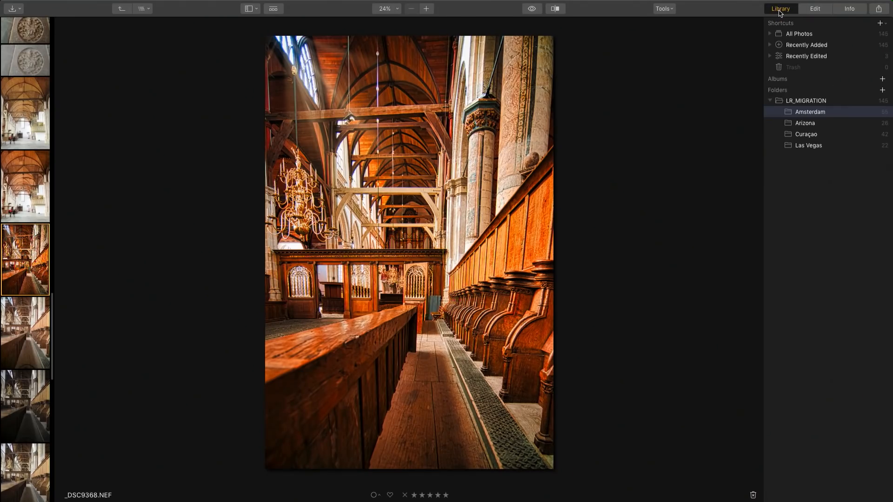
click(807, 135)
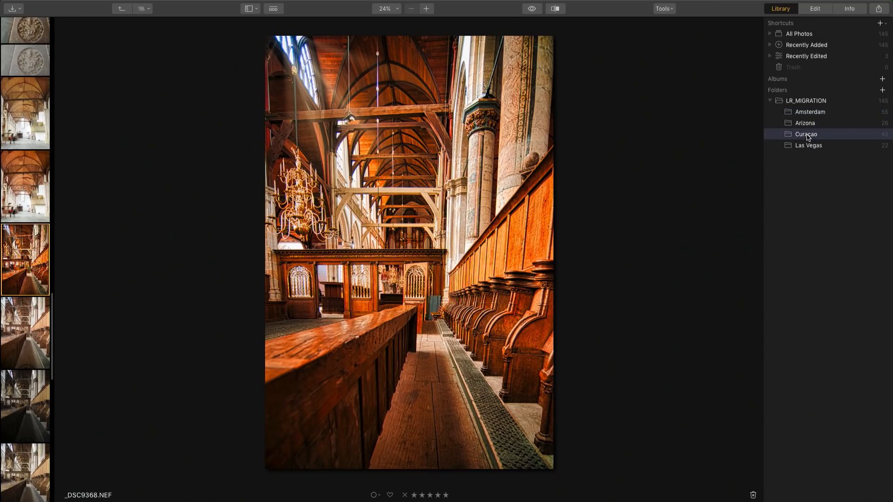
scroll(18, 258, down, 15)
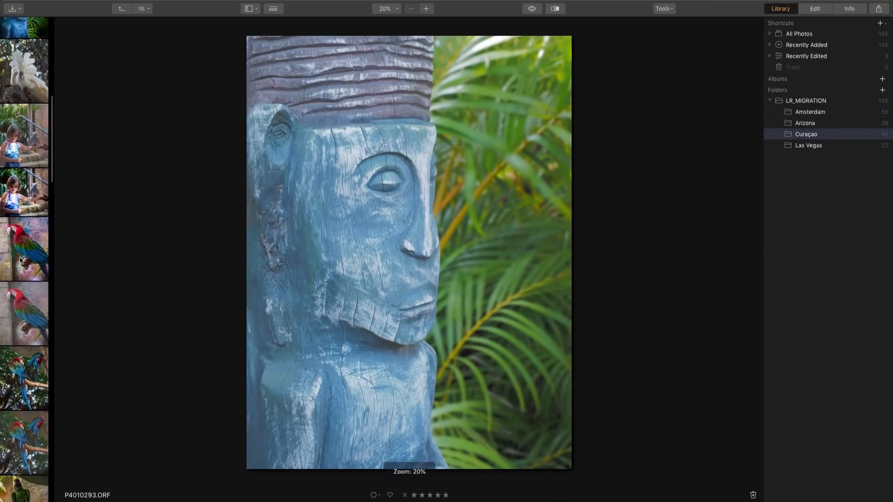
scroll(18, 258, down, 5)
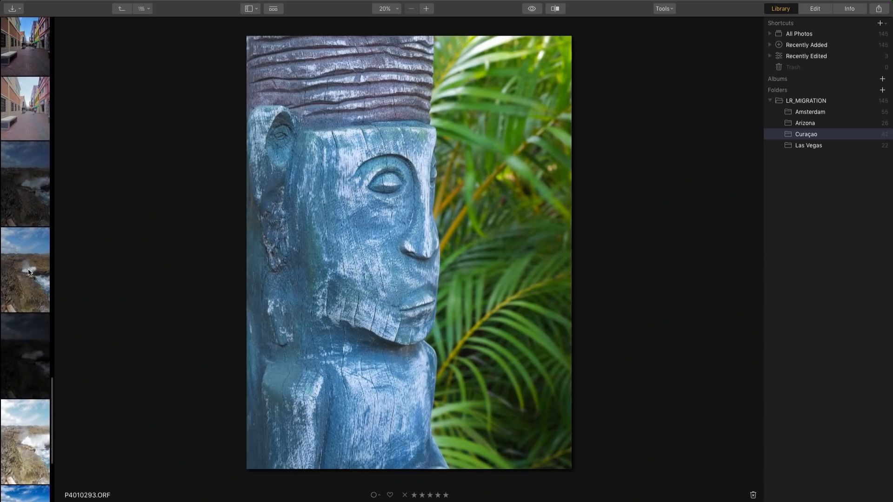
click(21, 199)
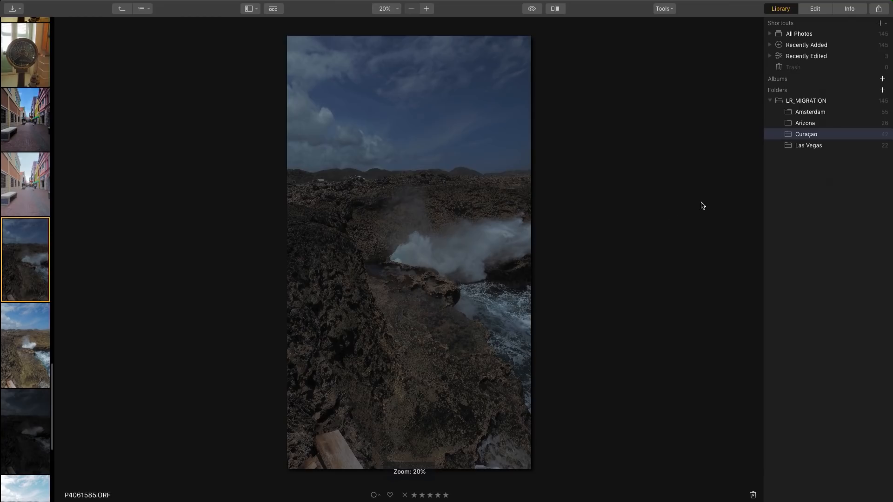
Step: Start editing the photo and set the Accent AI Filter Boost to 97 and the AI Sky Enhancer Amount to 40
click(814, 10)
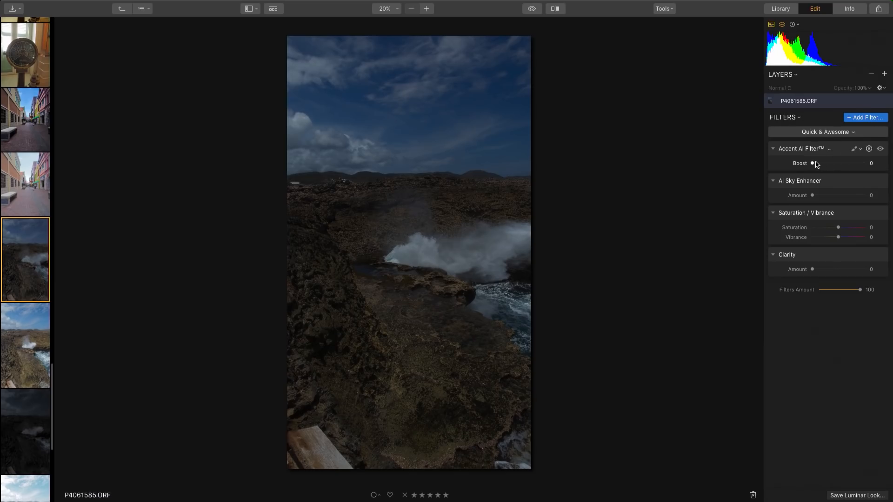
drag(815, 164, 862, 175)
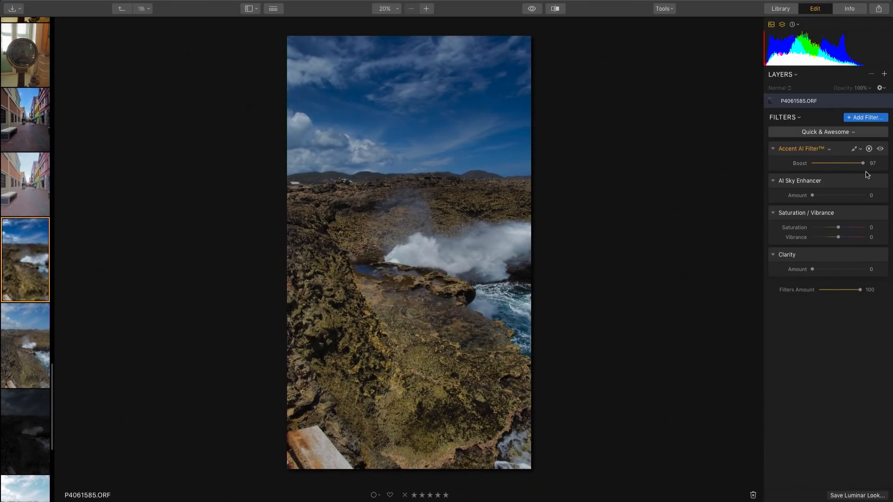
mouse_move(832, 196)
mouse_down()
mouse_move(857, 196)
mouse_move(806, 199)
mouse_move(834, 202)
mouse_up()
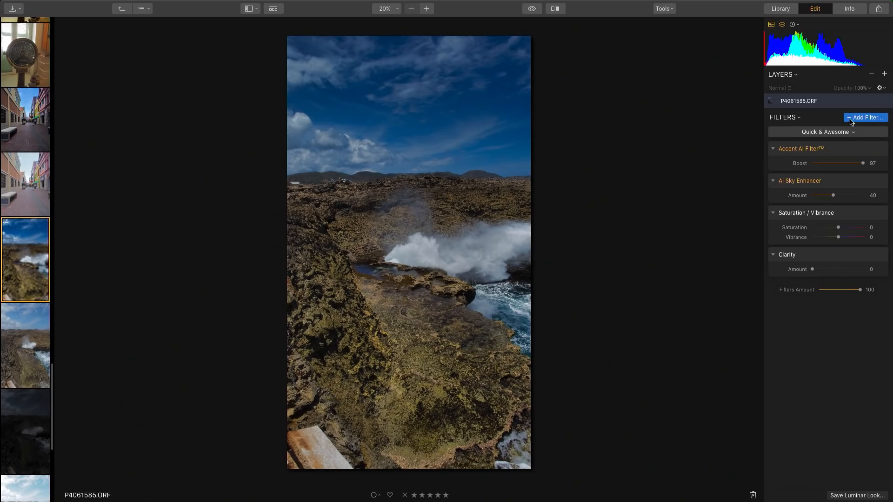
Step: Search the filters catalog for "ton" and add the Tone filter to the photo
click(865, 117)
double_click(693, 40)
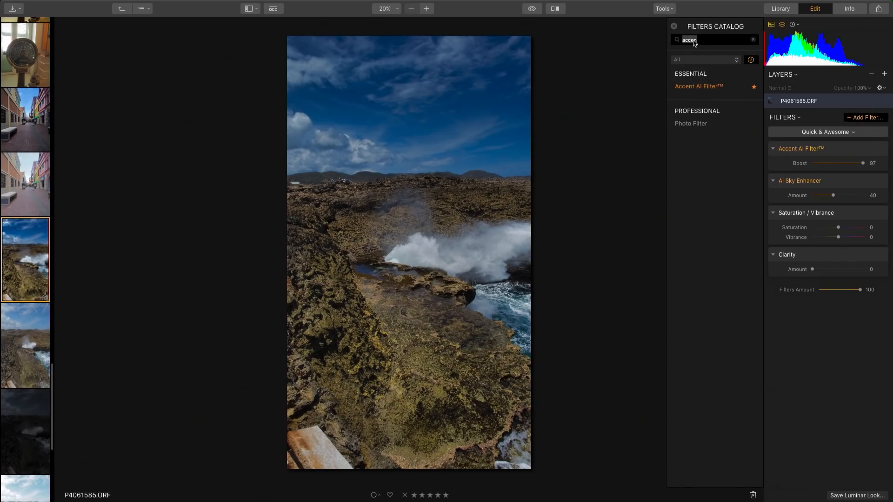
text(ton)
click(682, 99)
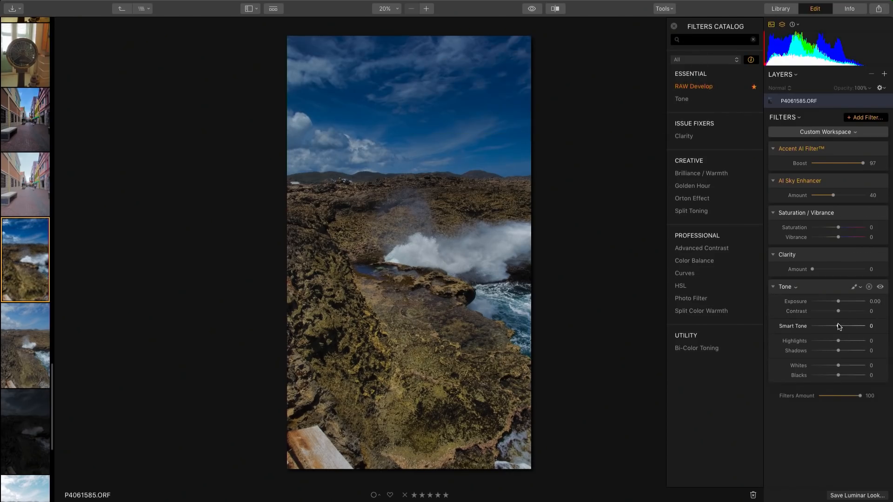
Step: Set the Tone filter's Smart Tone to 31, Whites to 84 and Blacks to -9, and return the Clarity Amount to 0
mouse_move(838, 327)
mouse_down()
mouse_move(861, 328)
mouse_move(848, 335)
mouse_up()
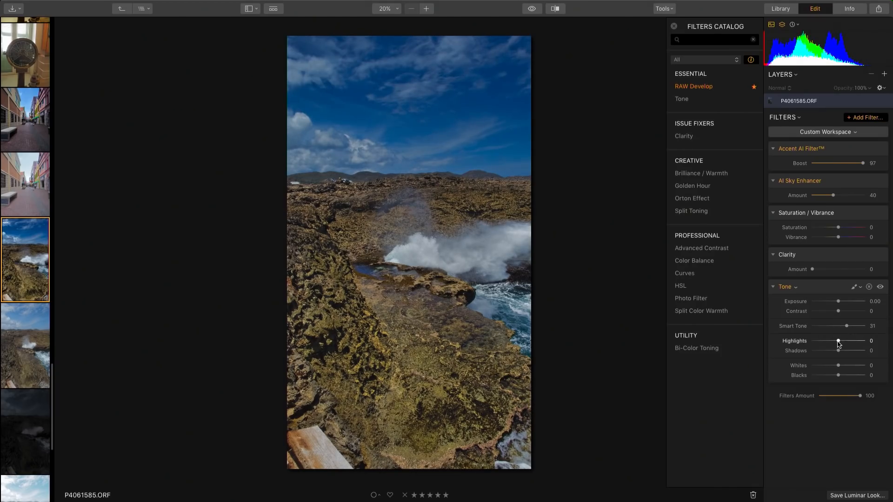
mouse_move(837, 366)
mouse_down()
mouse_move(863, 368)
mouse_move(835, 378)
mouse_up()
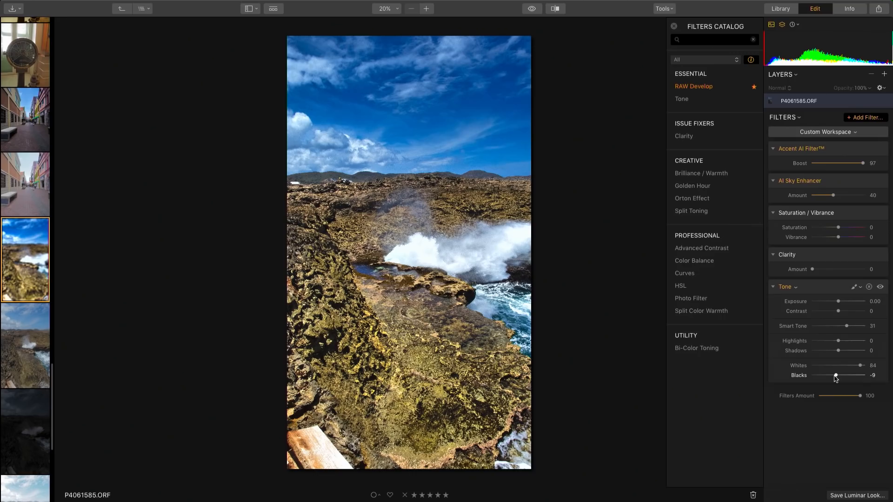
click(841, 270)
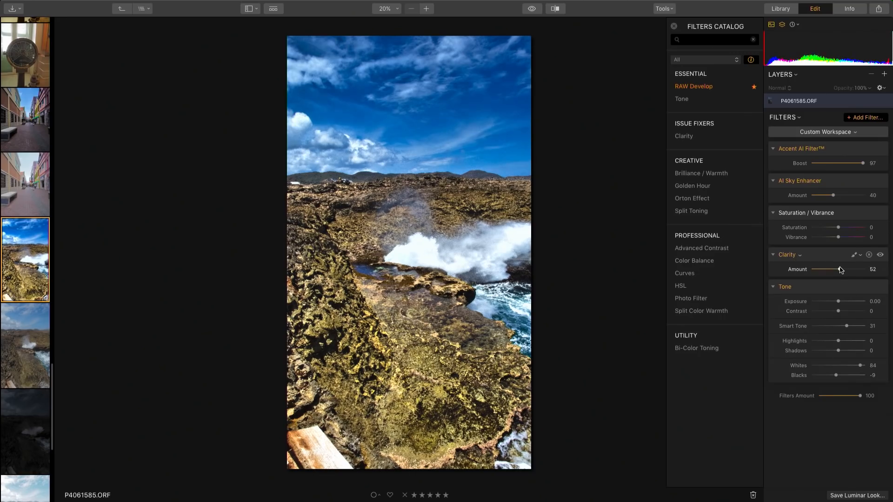
drag(839, 270, 814, 269)
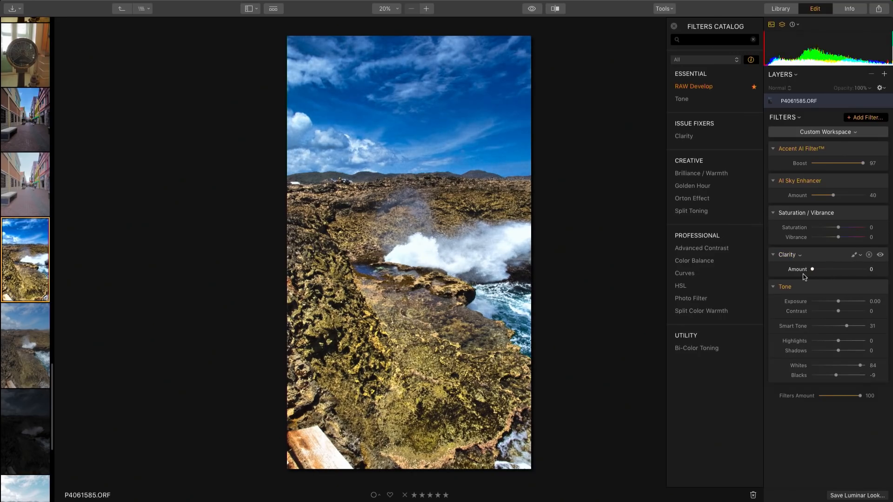
Step: Add the Details Enhancer filter and set its Small details to 74, Medium to -17 and Large to -95
click(692, 40)
text(tondet)
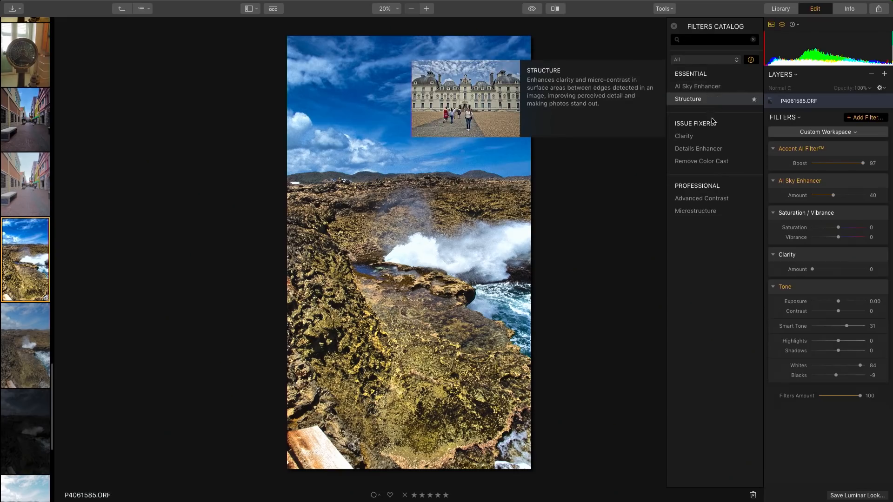
click(711, 148)
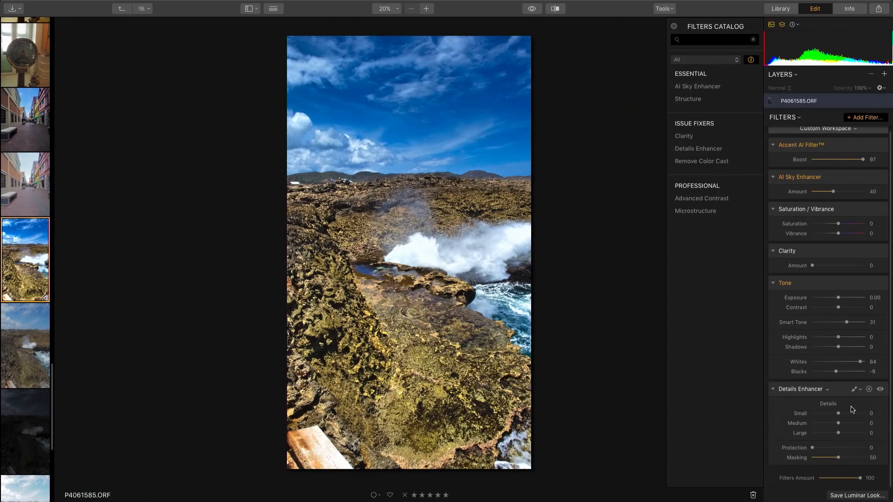
drag(838, 423, 814, 435)
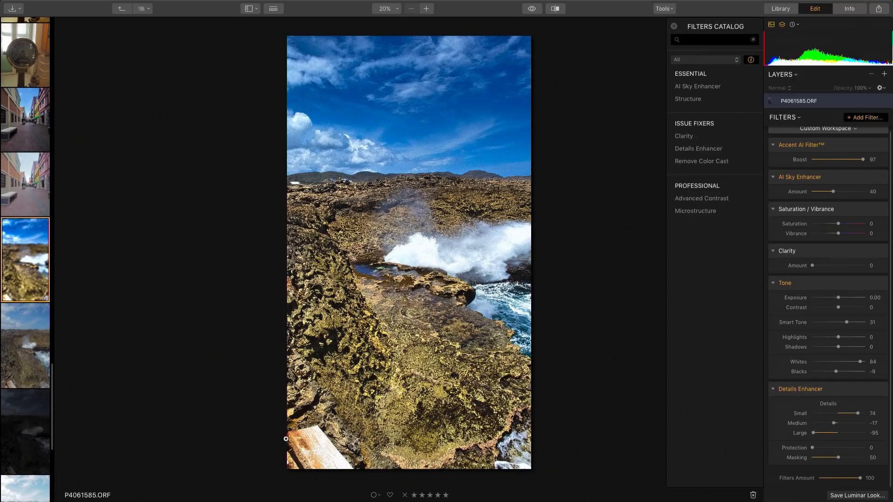
Step: Erase the wooden plank in the photo's lower-left corner and the white foam along its lower-right edge with the Erase tool
click(664, 9)
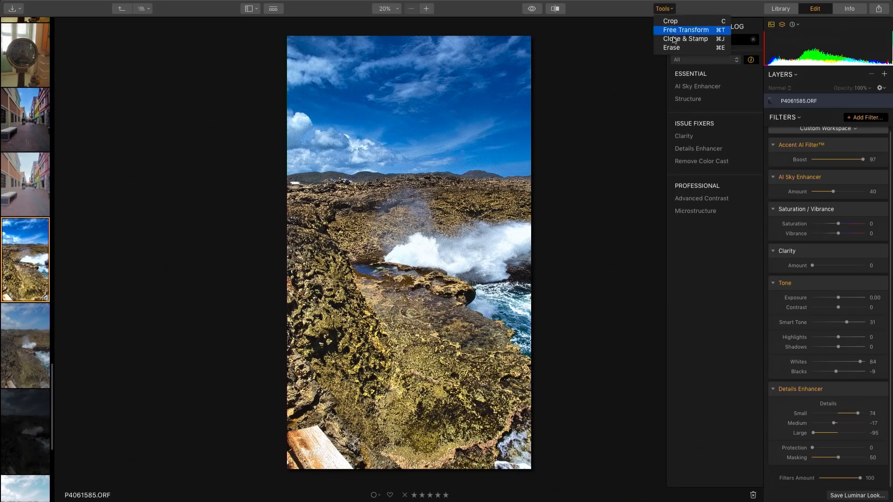
click(677, 51)
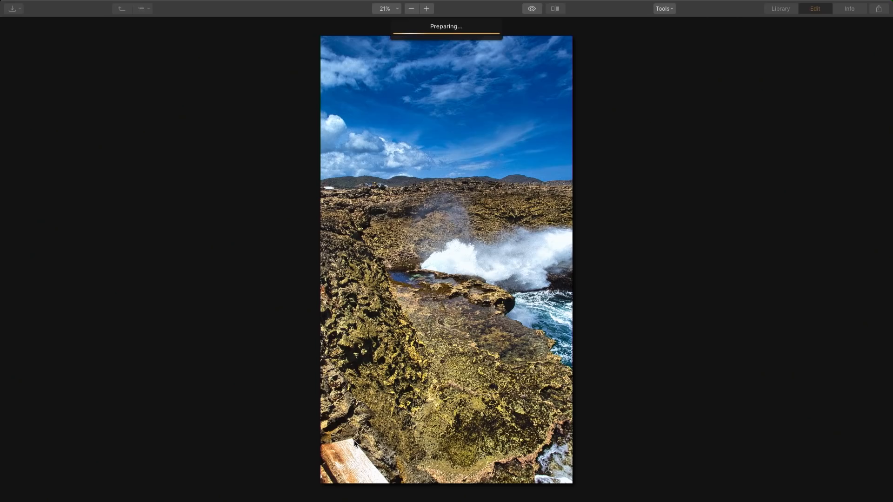
mouse_move(352, 442)
mouse_down()
mouse_move(383, 489)
mouse_move(342, 470)
mouse_move(337, 448)
mouse_move(327, 476)
mouse_up()
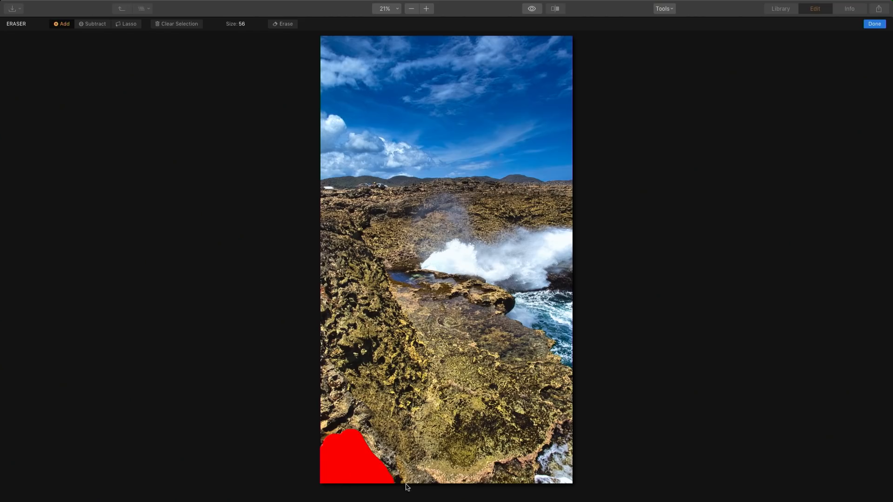
drag(542, 482, 564, 490)
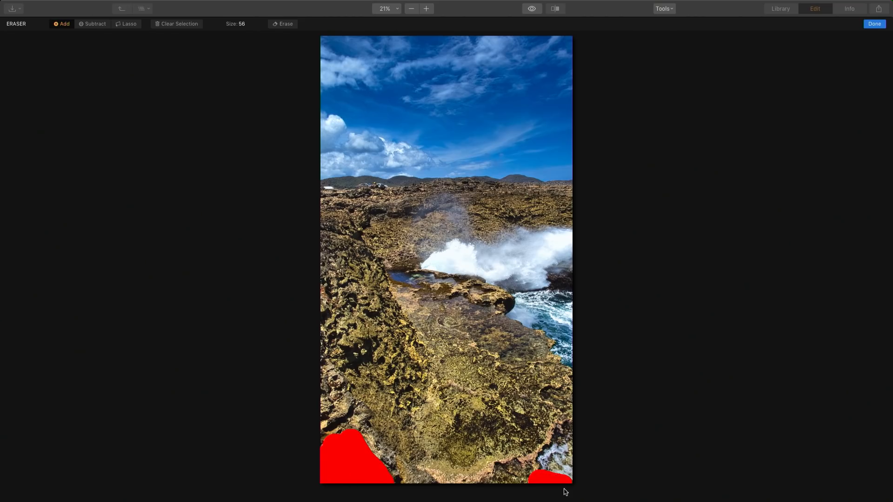
click(283, 26)
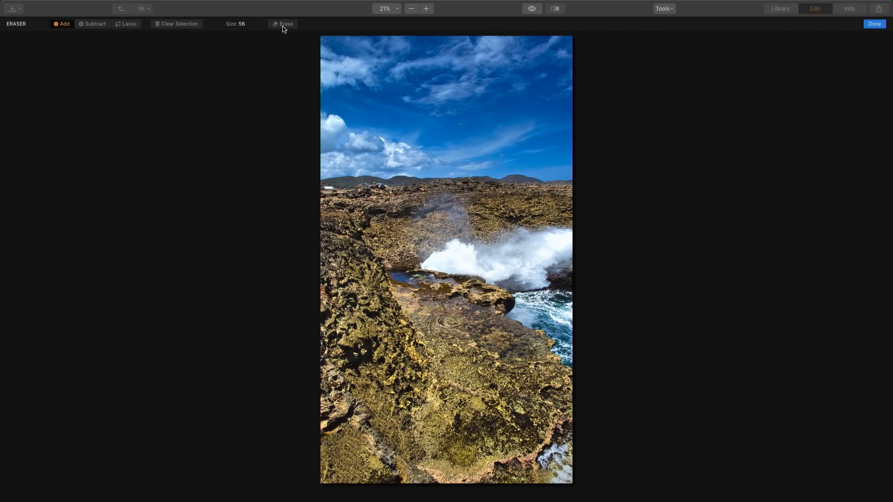
click(868, 25)
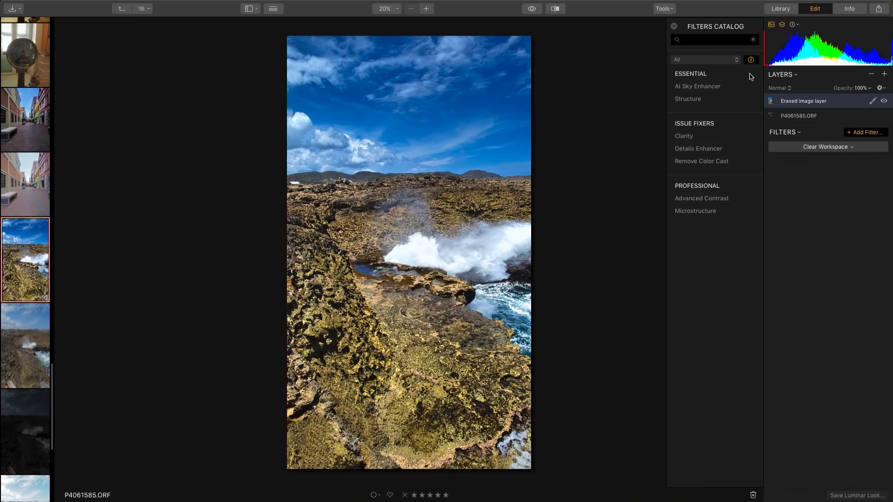
Step: Save the filters of the P4061585.ORF base layer as a Luminar Look named "Bright Landscape" and reselect the erased image layer
click(809, 119)
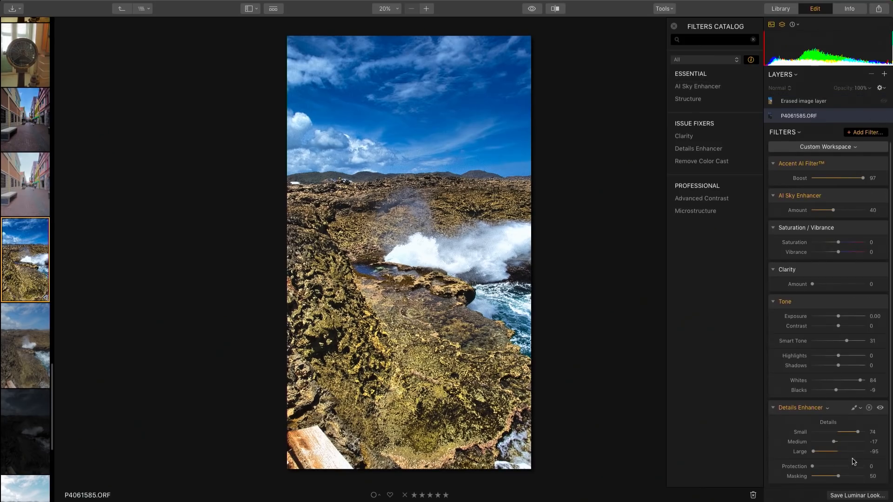
click(849, 494)
text(Bright Land)
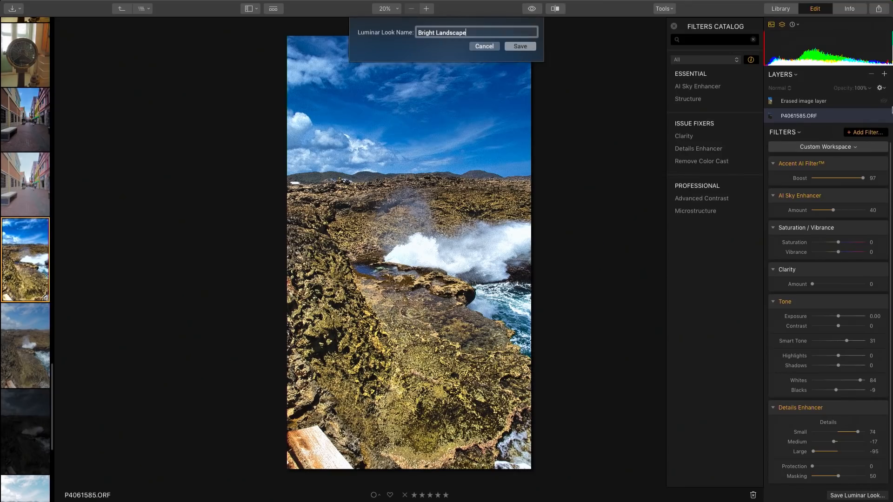
text(scape)
key(Return)
click(825, 102)
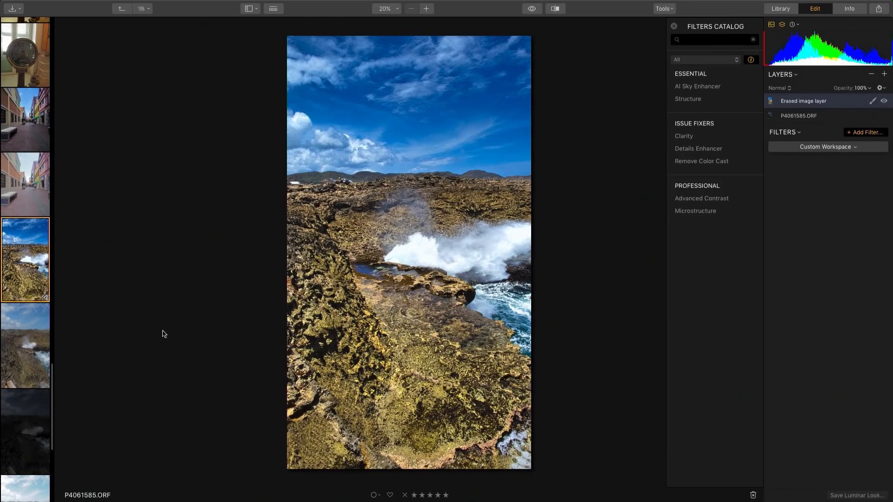
Step: Open the P4062033.ORF bay photo, show the Luminar Looks and apply the user look "Bright Landscape"
scroll(40, 348, down, 6)
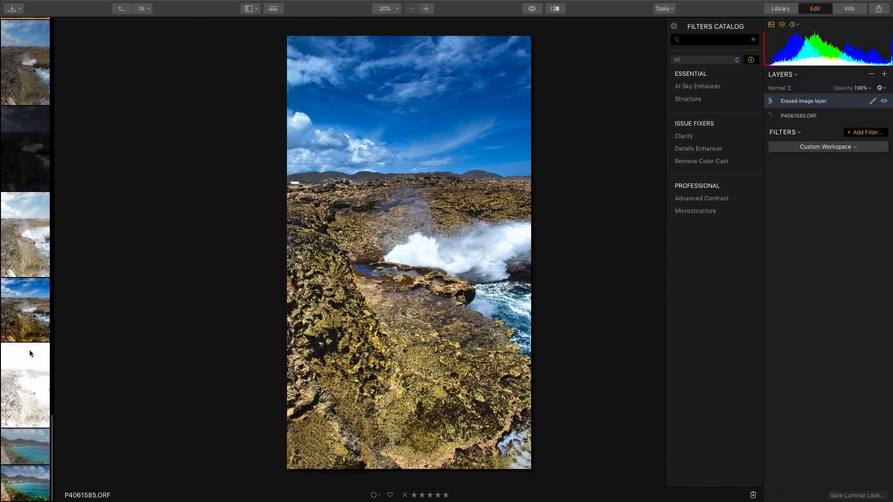
click(30, 446)
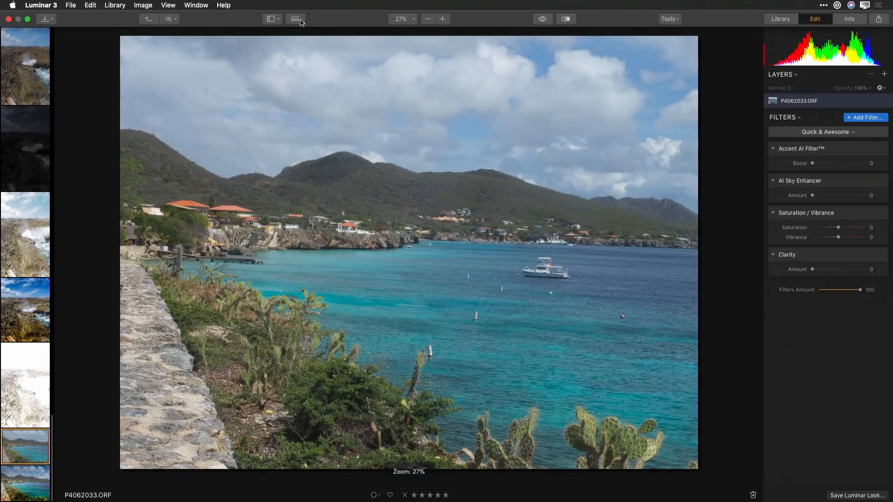
click(296, 20)
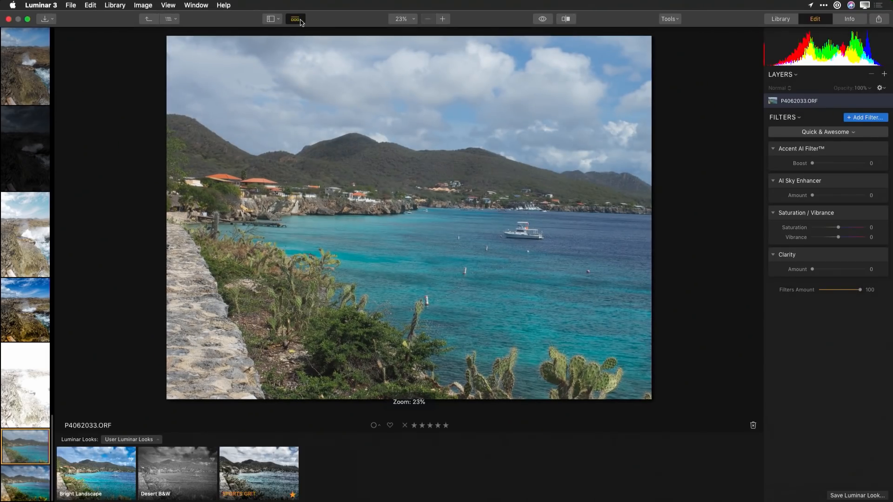
click(96, 467)
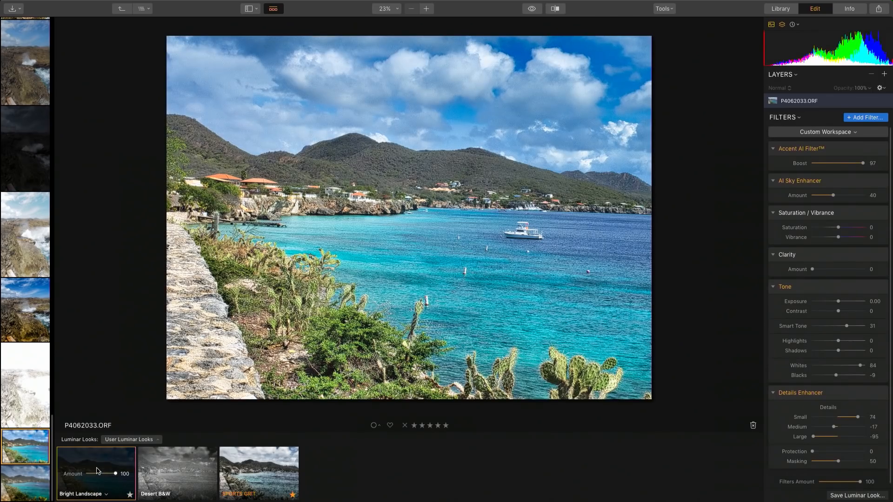
Step: Apply the "Bright Landscape" look to the street photo P4020950_Export.jpg and set the look's Amount to 55
click(21, 235)
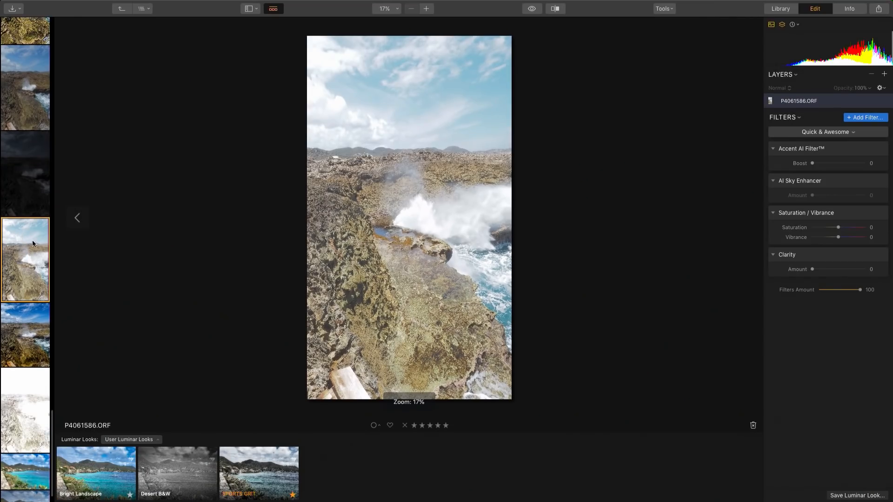
scroll(25, 177, up, 6)
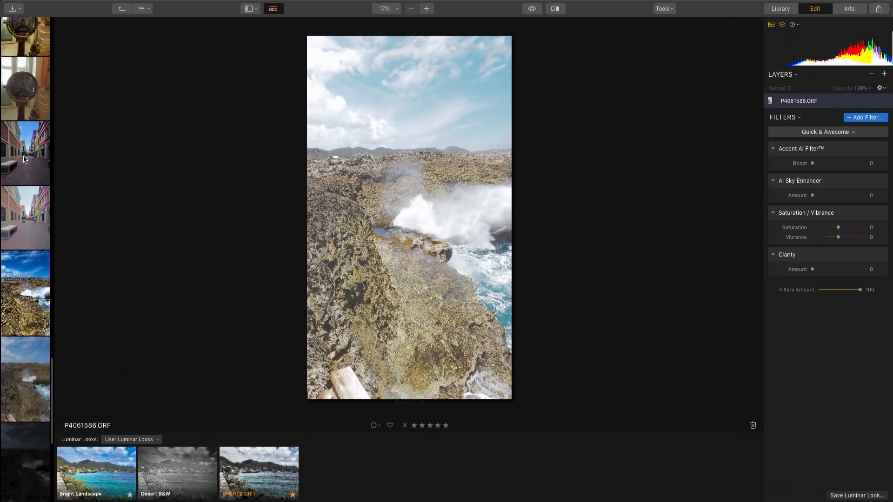
click(23, 160)
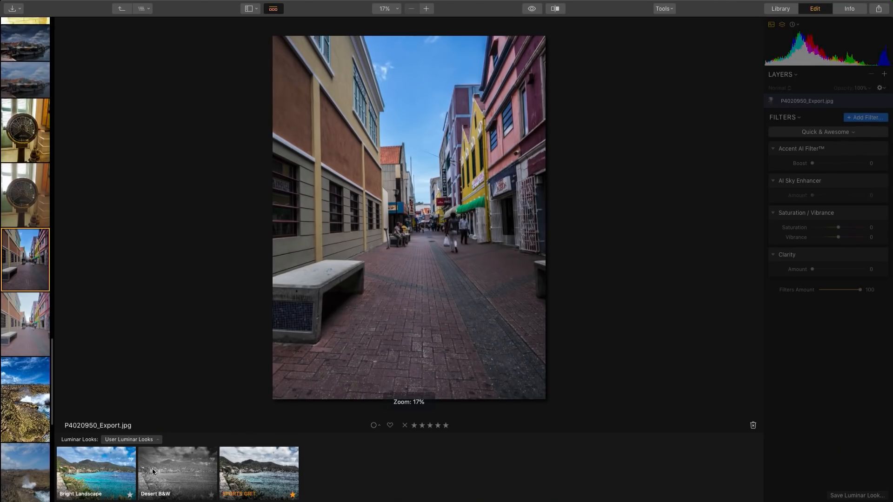
click(92, 474)
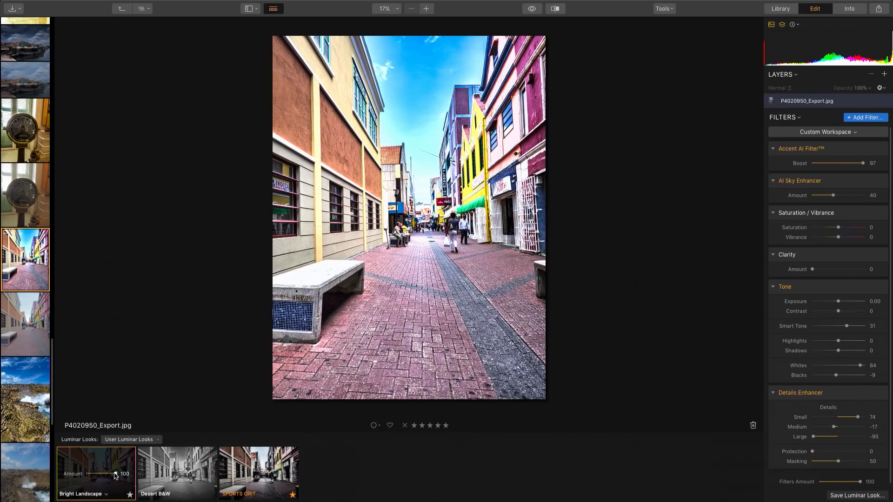
drag(115, 475, 92, 476)
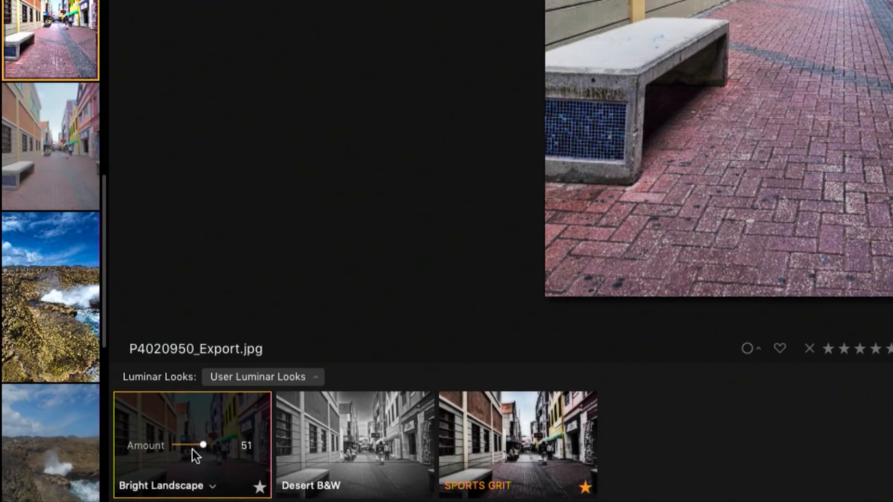
mouse_move(183, 450)
mouse_down()
mouse_move(207, 451)
mouse_move(197, 451)
mouse_up()
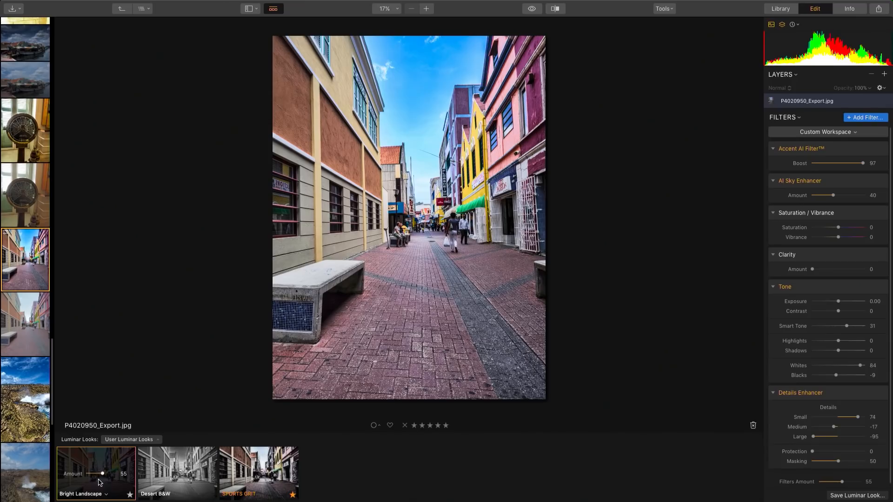
Step: Browse the Luminar Looks collections down to the Get More Luminar Looks option
click(133, 440)
scroll(211, 298, down, 5)
scroll(210, 297, down, 1)
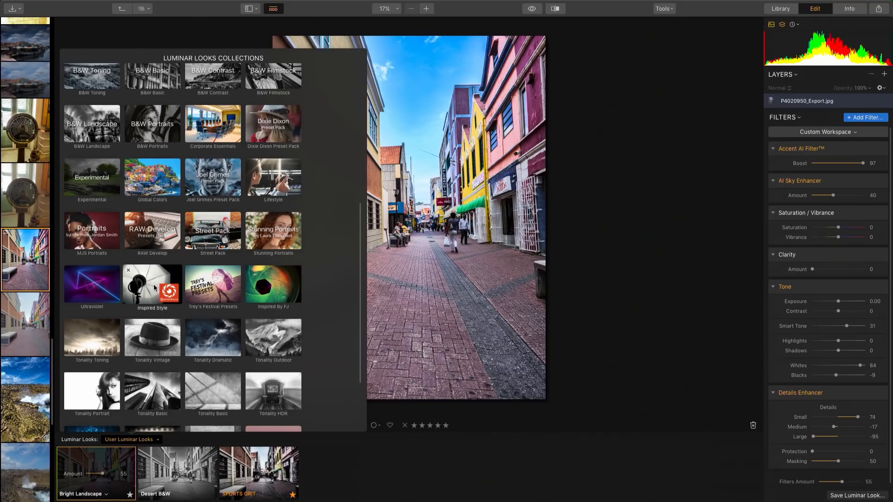
scroll(154, 288, down, 2)
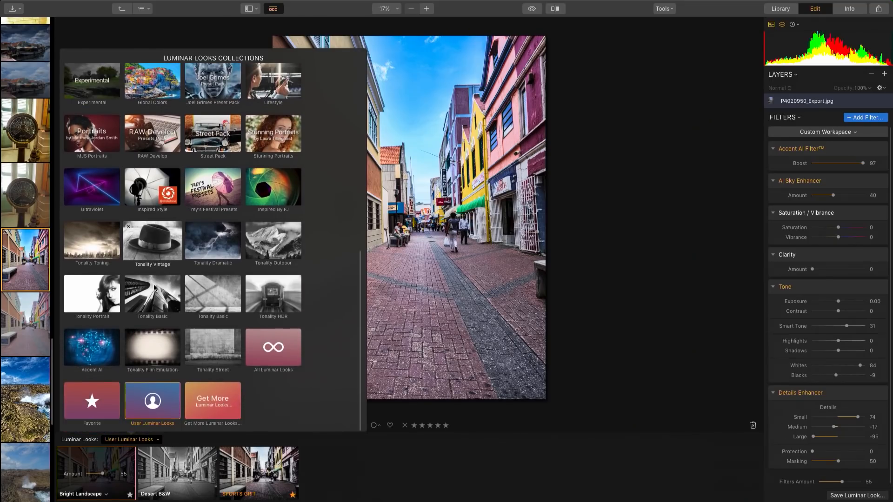
click(231, 406)
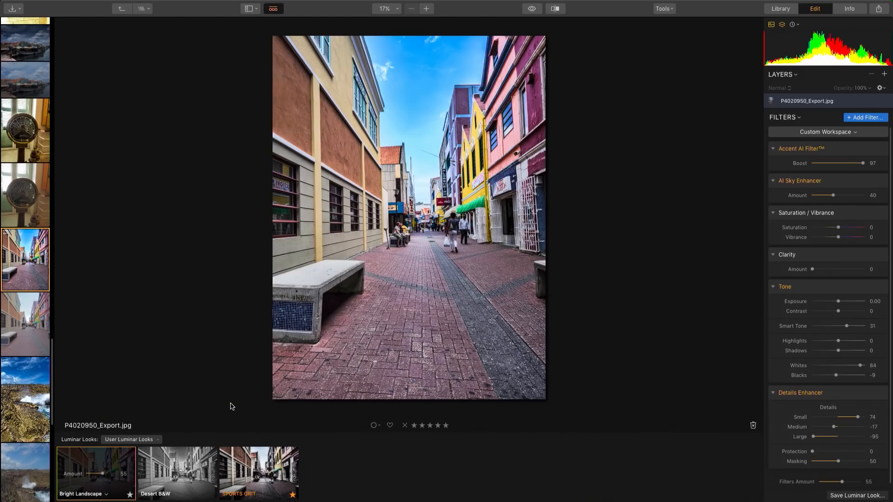
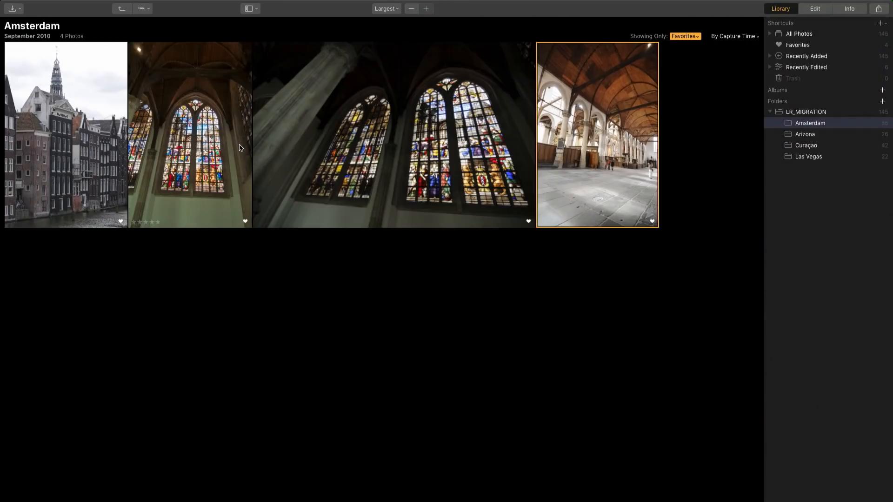
Step: Preview the photos in the GP7 folder and open GOPR3764.JPG for editing
key(super+o)
click(414, 83)
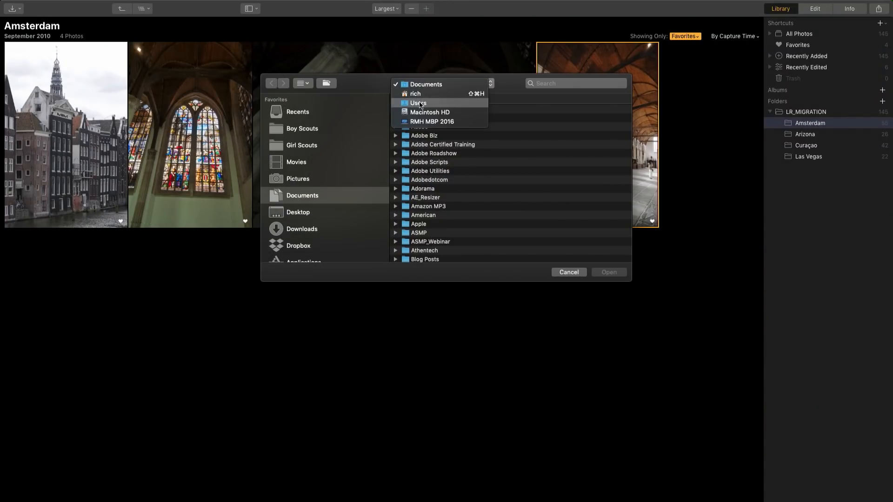
click(419, 103)
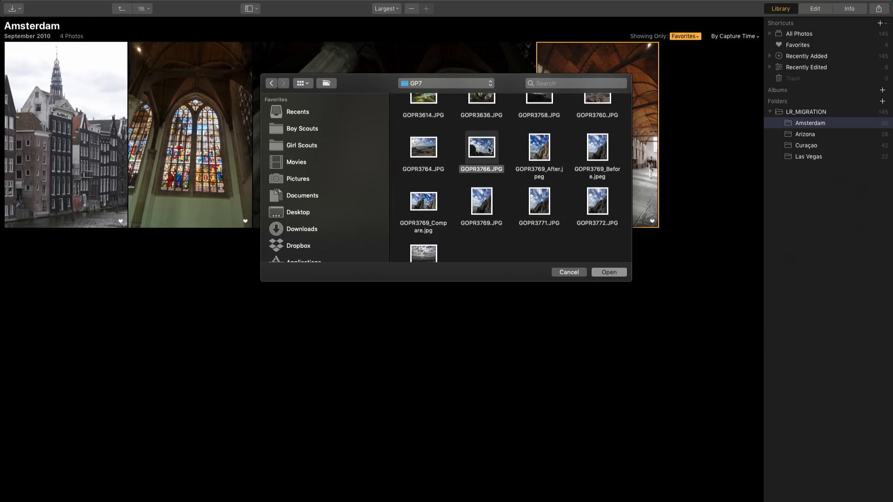
key(space)
key(space)
key(Left)
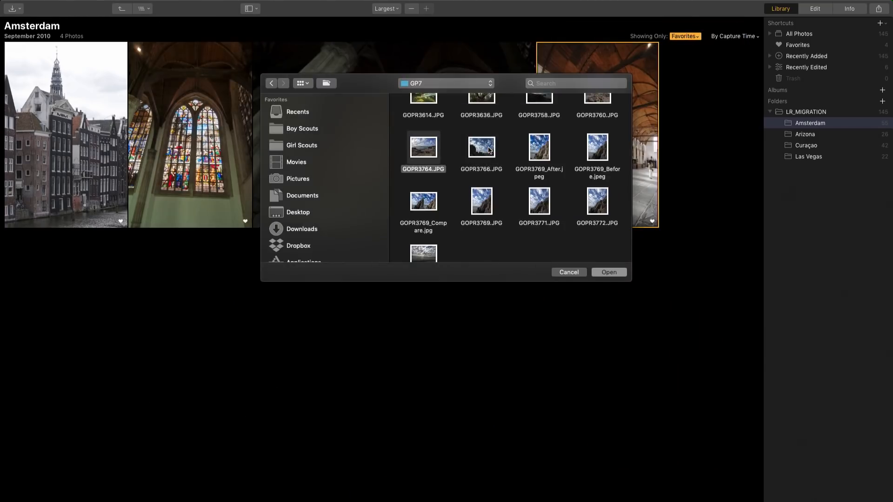
key(space)
key(space)
key(Return)
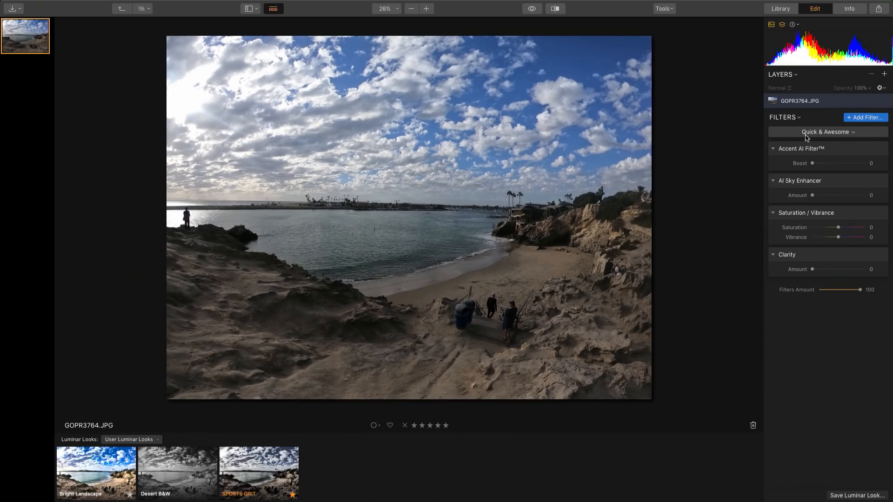
Step: Set the Accent AI Filter Boost to 73, the AI Sky Enhancer Amount to 42 and the Clarity Amount to 25
drag(823, 165, 851, 163)
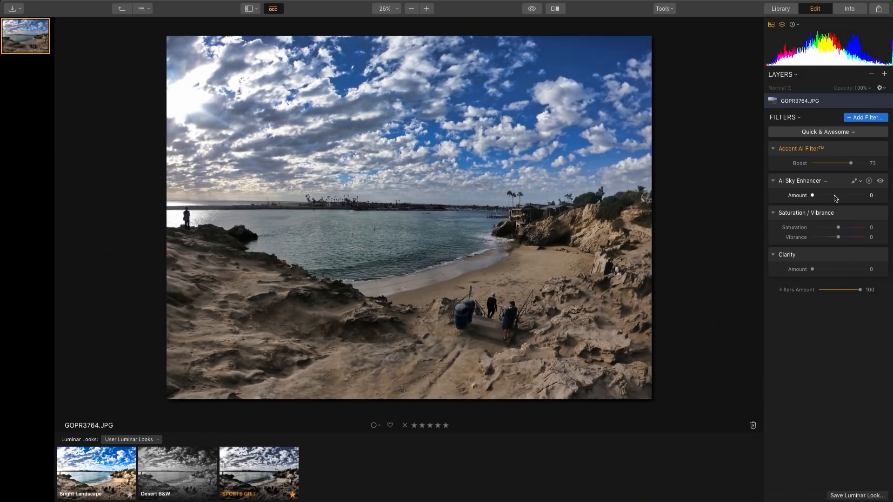
drag(812, 196, 833, 196)
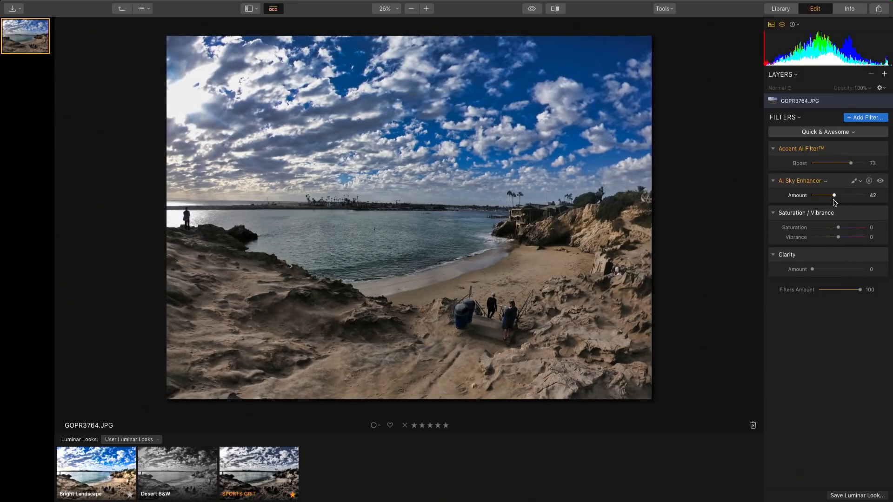
drag(821, 269, 824, 270)
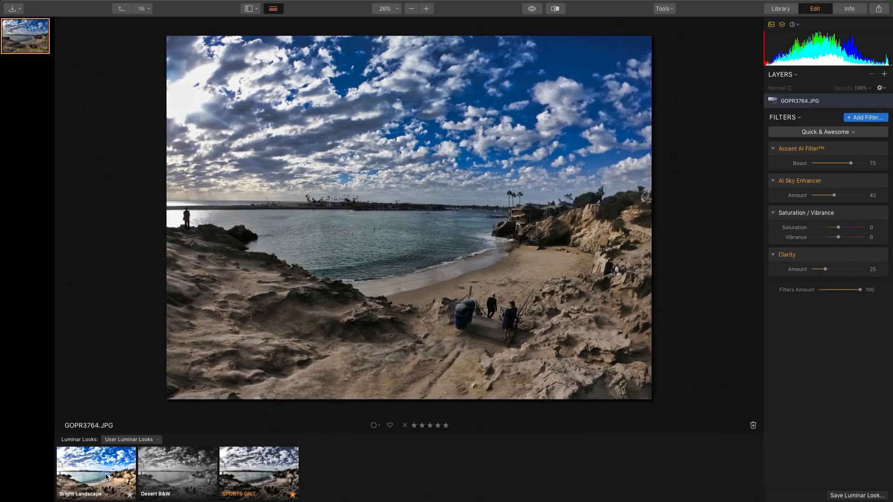
Step: Find and add the Tone filter and set its Smart Tone to 79
click(859, 118)
click(692, 42)
text(det)
key(BackSpace)
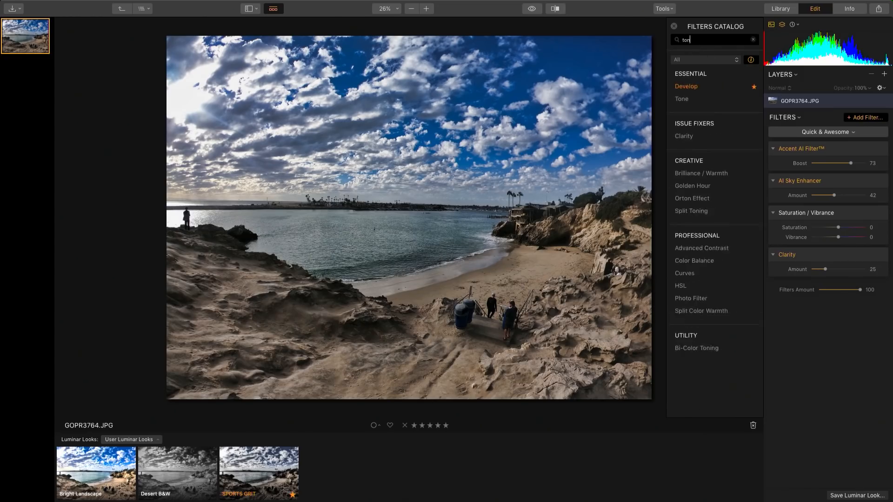
click(682, 99)
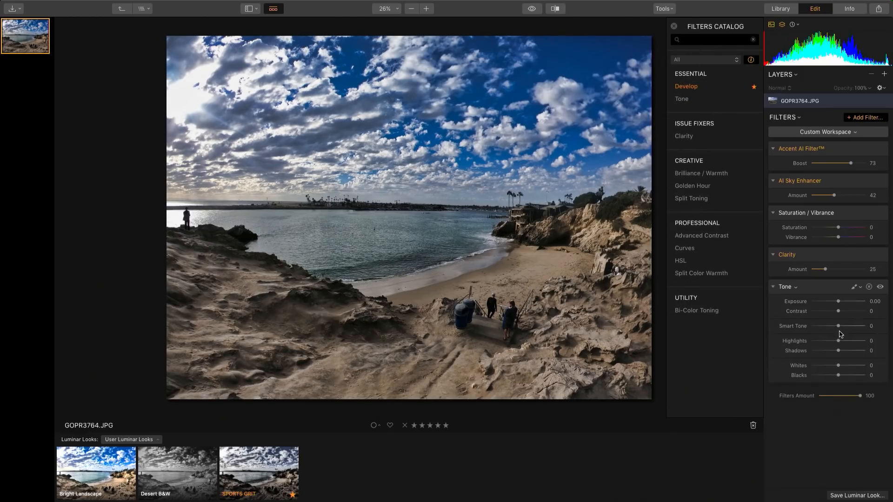
drag(838, 326, 862, 329)
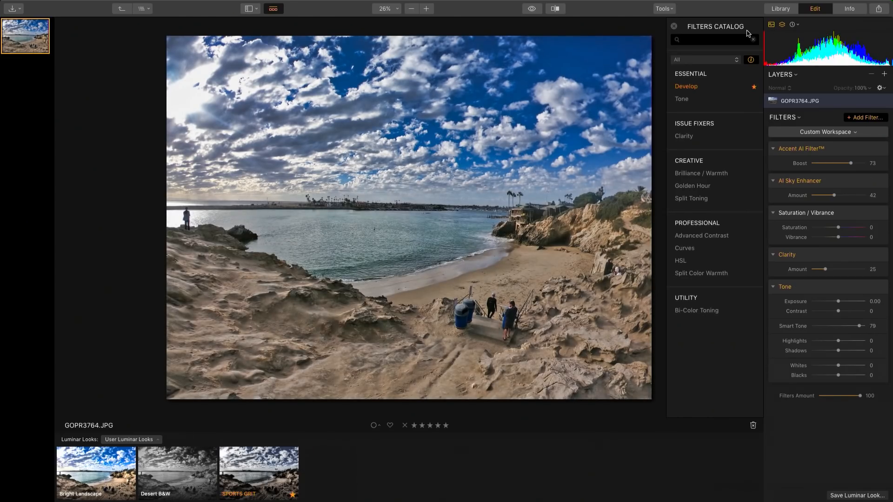
Step: With the Erase tool at size 56, mark the blue barrels, the two people and the railings on the beach path
click(664, 9)
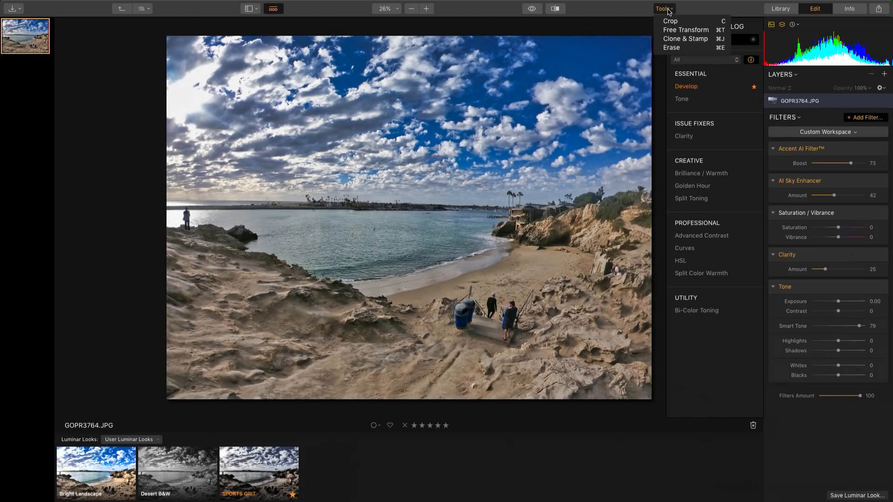
click(670, 48)
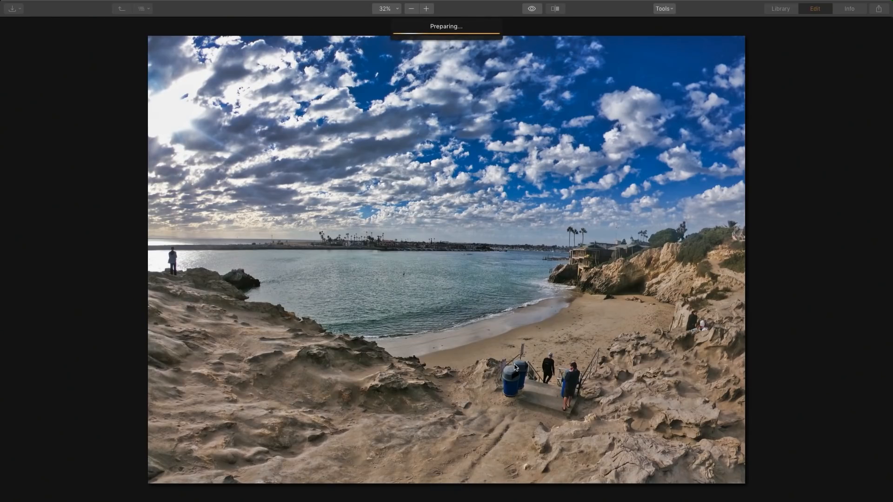
key(bracketright)
key(bracketright)
key(bracketright)
key(bracketright)
mouse_move(514, 365)
mouse_down()
mouse_move(513, 385)
mouse_move(520, 356)
mouse_move(536, 378)
mouse_move(549, 362)
mouse_move(573, 373)
mouse_move(558, 393)
mouse_move(521, 384)
mouse_move(568, 403)
mouse_move(590, 355)
mouse_up()
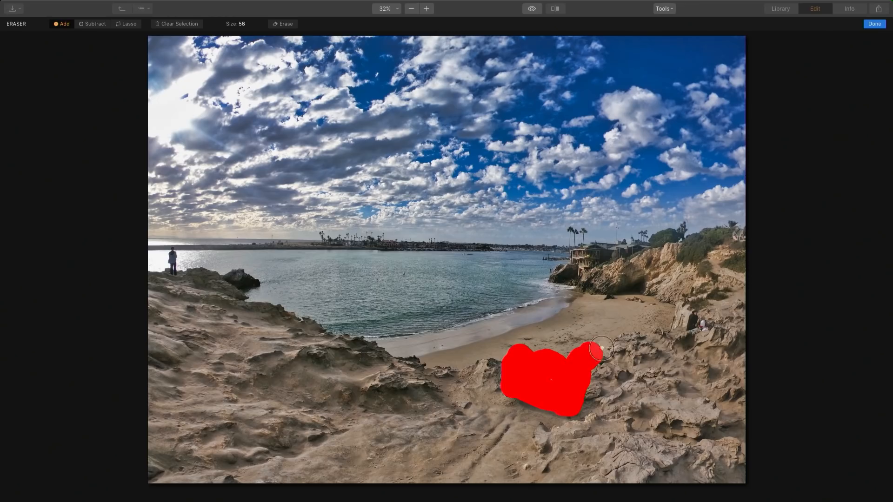
Step: Mark the small figures by the rocks near the photo's right edge at size 32, erase all marked areas and finish the erasing
key(bracketleft)
key(bracketleft)
key(bracketleft)
drag(701, 324, 699, 335)
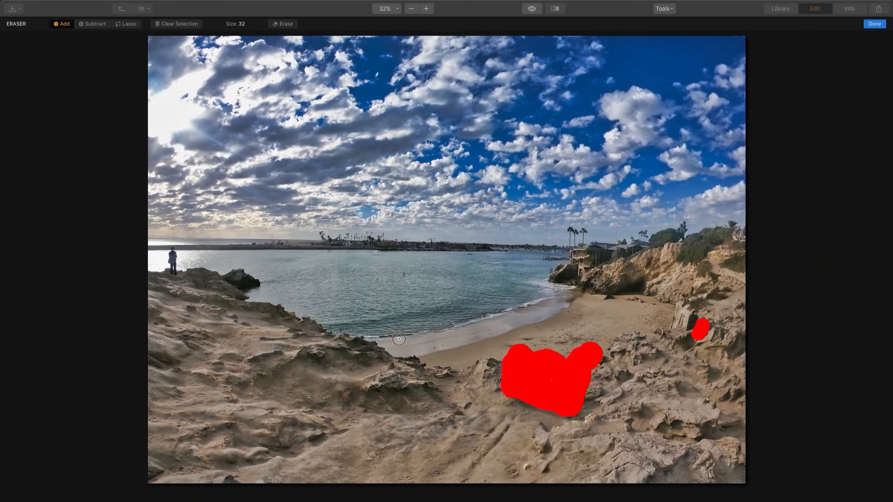
click(285, 25)
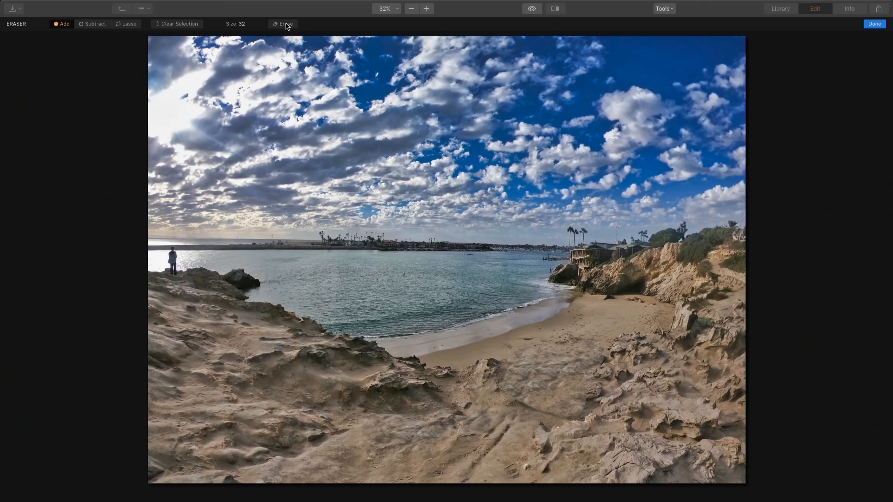
click(867, 27)
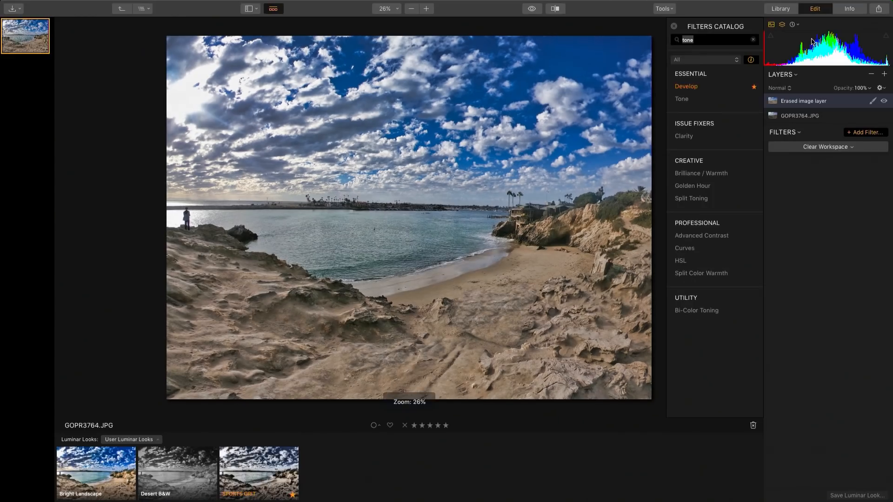
Step: Add a new adjustment layer above the erased image layer and clear the filter search
click(884, 75)
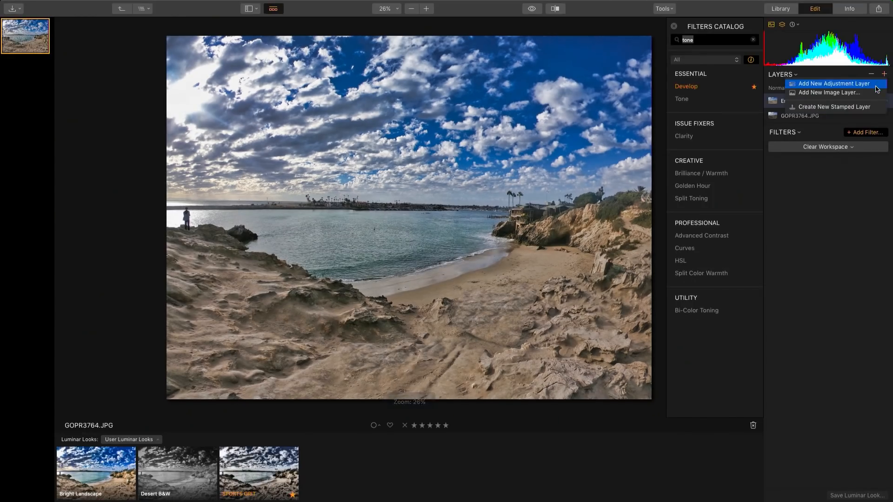
click(876, 84)
key(BackSpace)
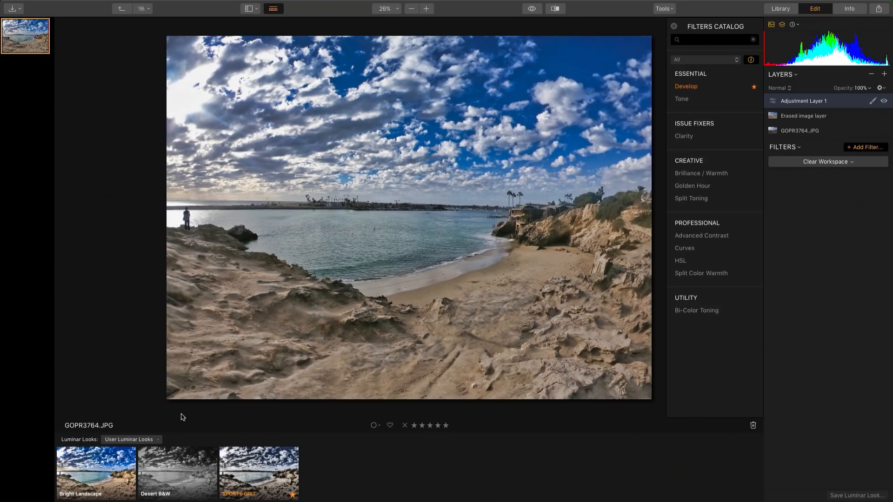
Step: Switch to the Landscape collection of Luminar Looks and apply the "Dramatic Landscape" look to the adjustment layer
click(149, 440)
scroll(167, 189, up, 5)
scroll(166, 190, up, 6)
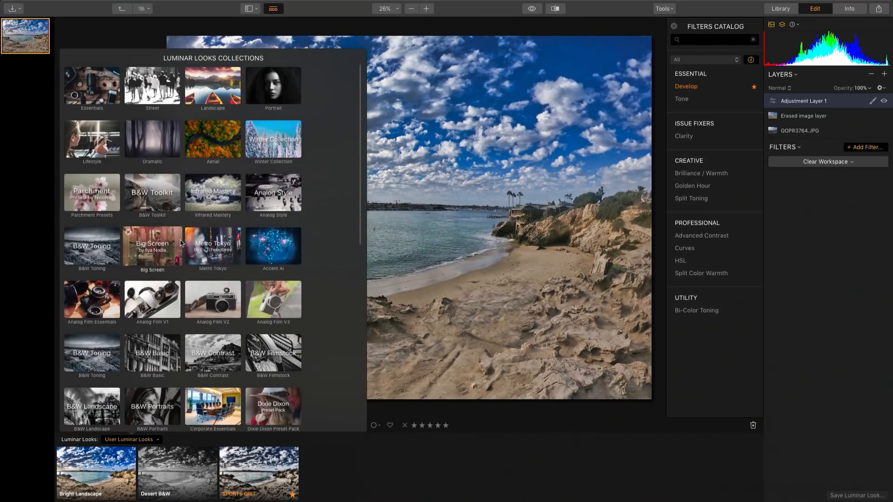
click(207, 93)
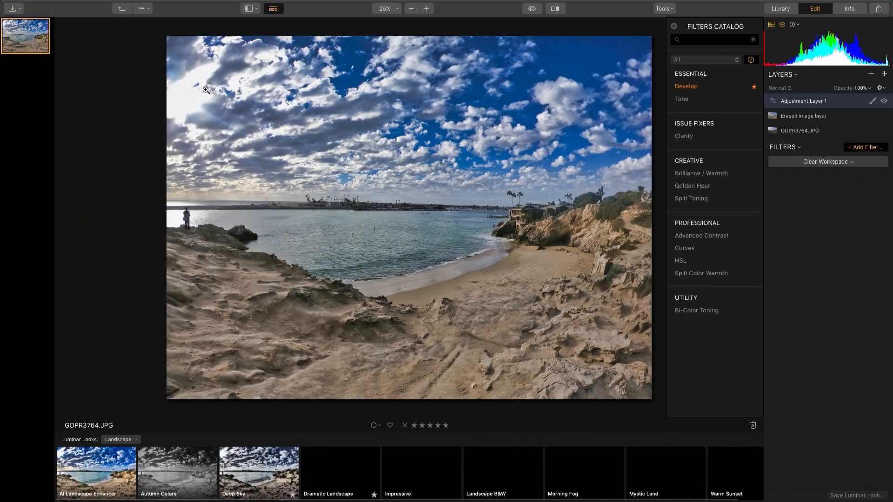
click(278, 462)
click(332, 470)
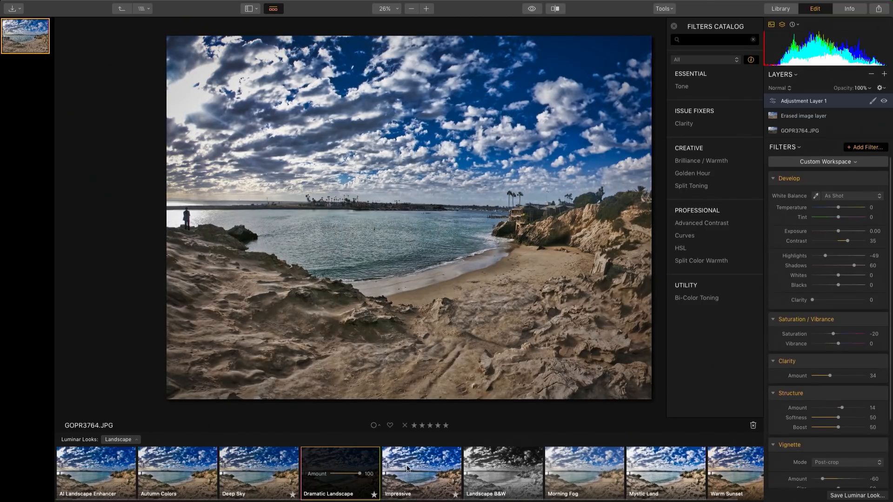
Step: Try the Impressive, Landscape B&W and Mystic Land looks on the adjustment layer, reducing Mystic Land's amount
click(408, 468)
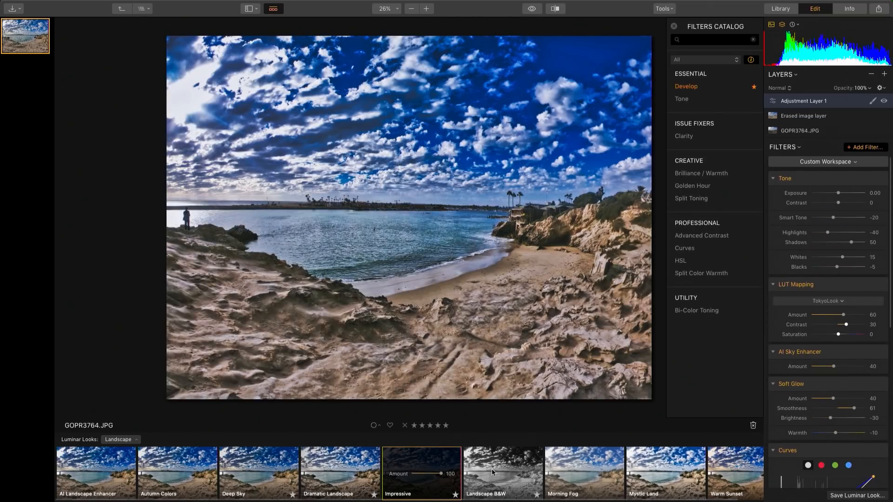
click(492, 471)
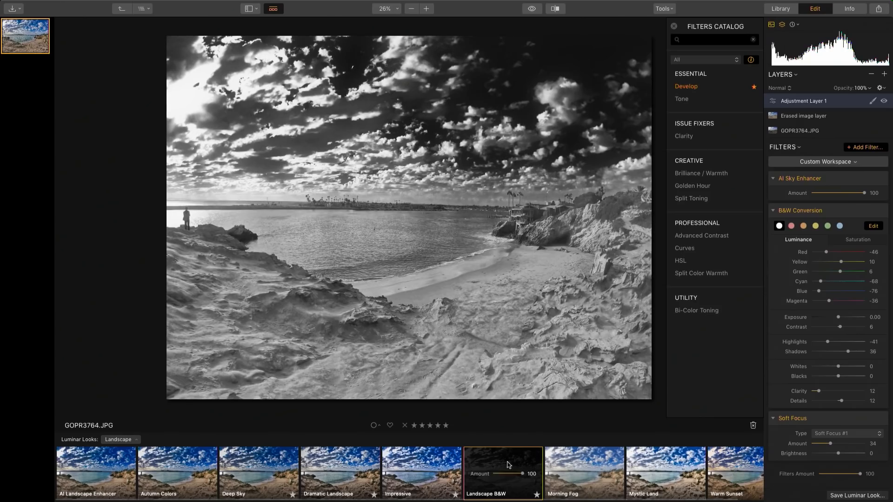
click(666, 460)
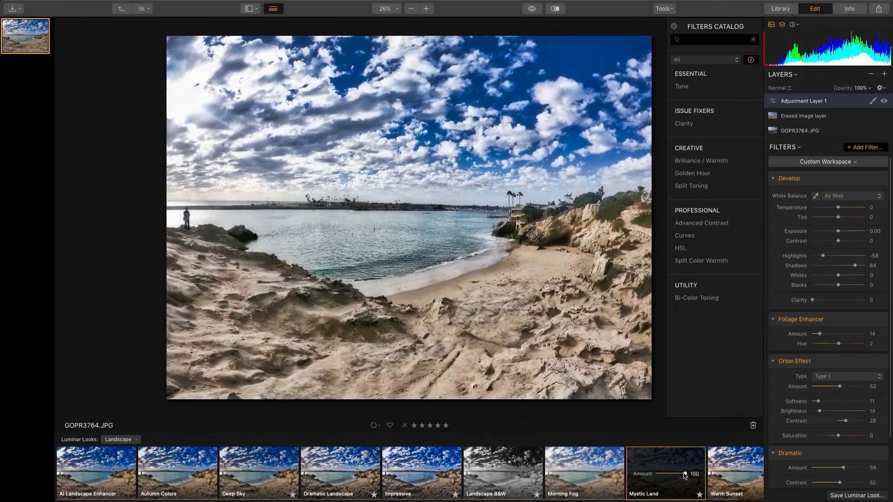
drag(685, 474, 662, 481)
scroll(662, 481, right, 1)
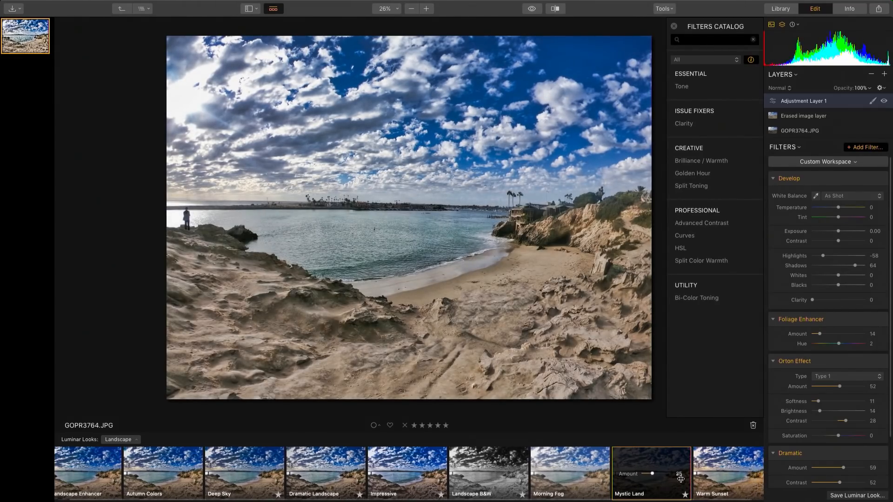
Step: Apply the Warm Sunset look at amount 31 to the adjustment layer and return to the Library's gallery view
click(722, 465)
drag(744, 474, 723, 477)
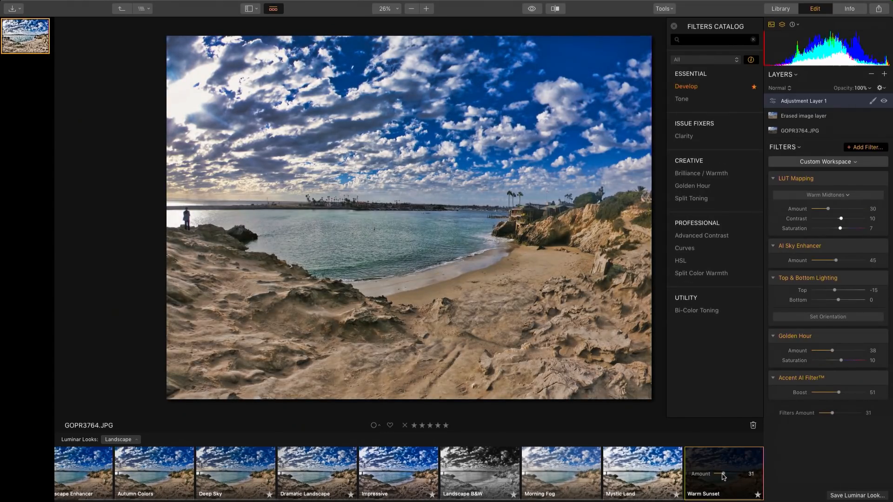
click(780, 9)
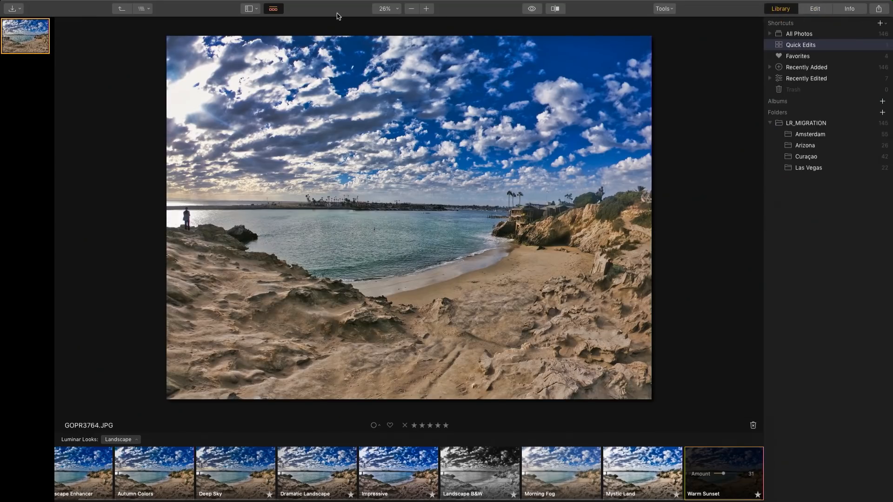
click(118, 10)
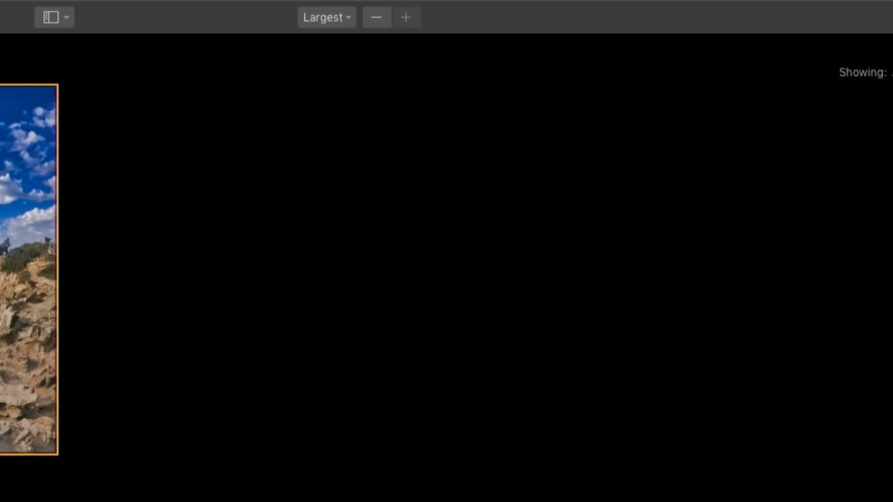
Step: Look over the export settings for the GOPR3764 photo and cancel the export
key(super+shift+e)
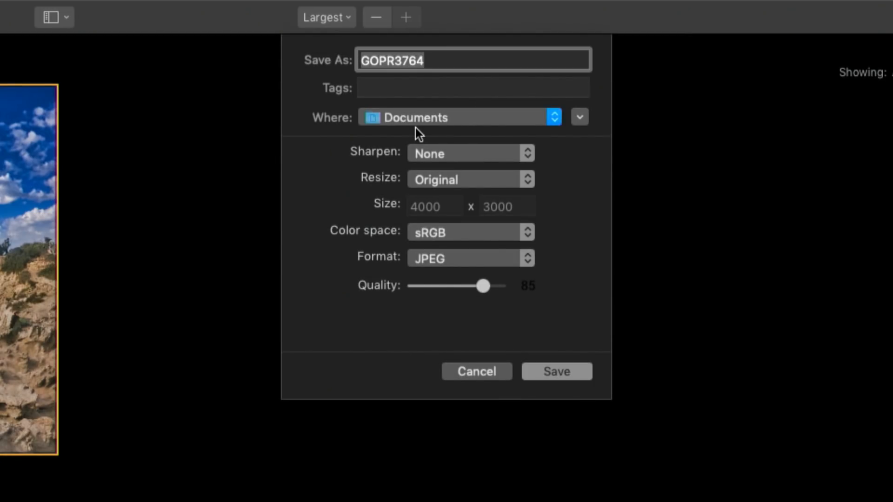
click(456, 370)
click(864, 18)
mouse_move(844, 164)
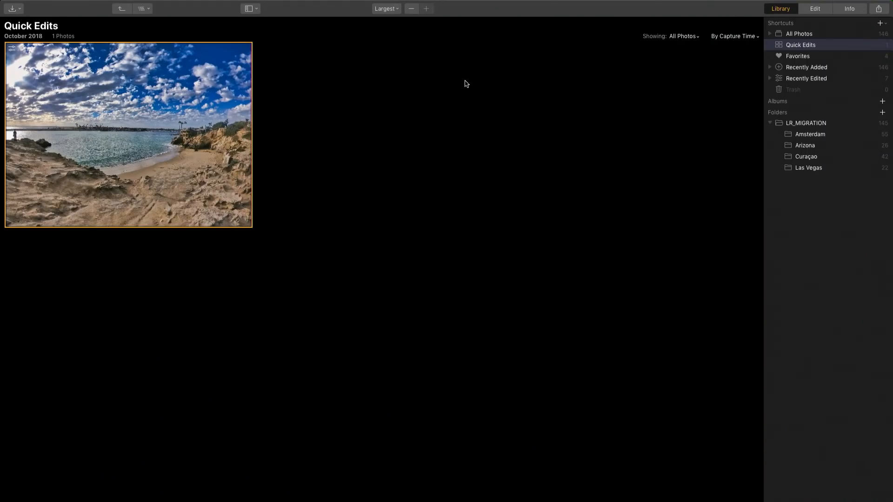
Step: Check which host applications have Luminar 3 installed as a plugin, and close the overview
mouse_move(92, 3)
click(40, 4)
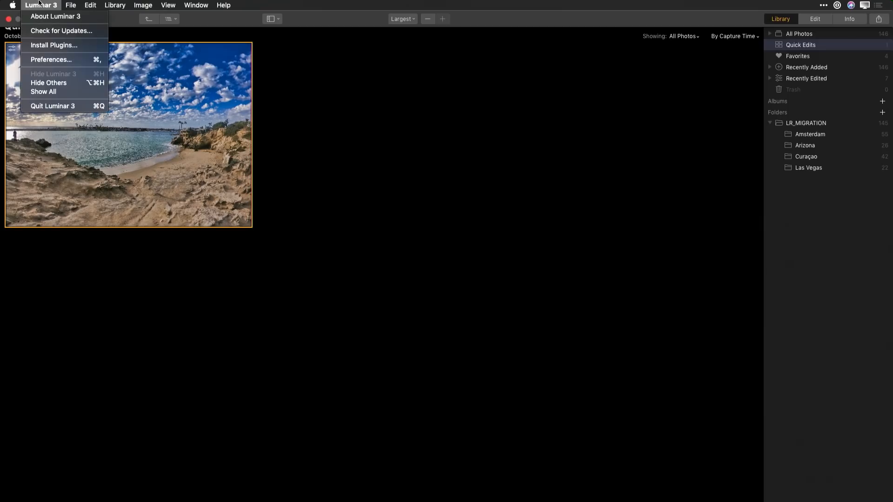
click(45, 45)
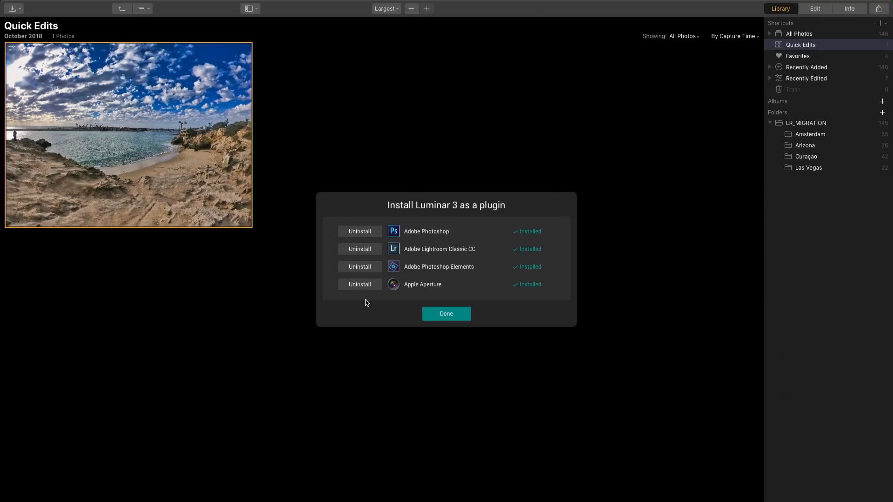
click(444, 315)
Step: Switch to Adobe Lightroom Classic CC and select the five consecutive aerial forest photos ending with MAX_0038
key(super+Tab)
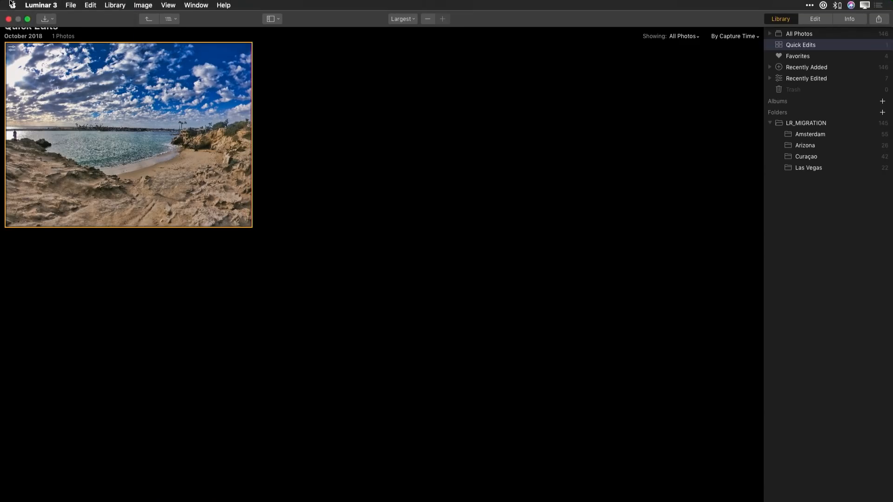
click(12, 5)
mouse_move(35, 63)
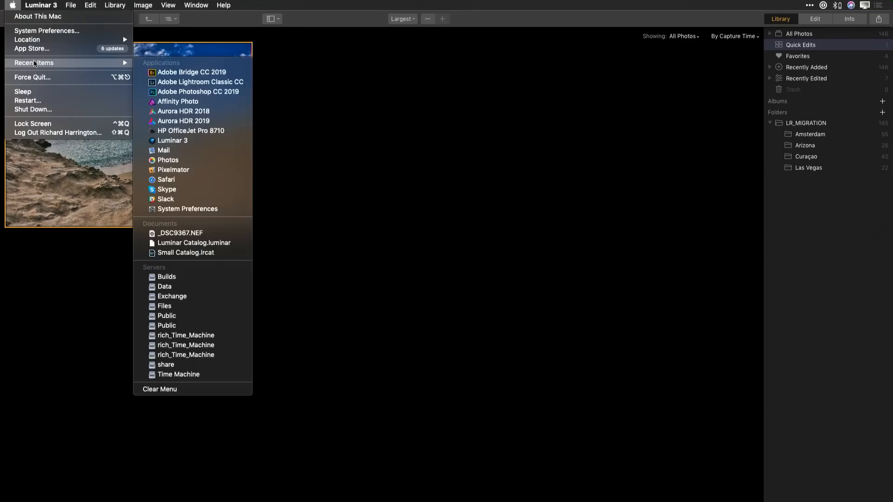
click(201, 82)
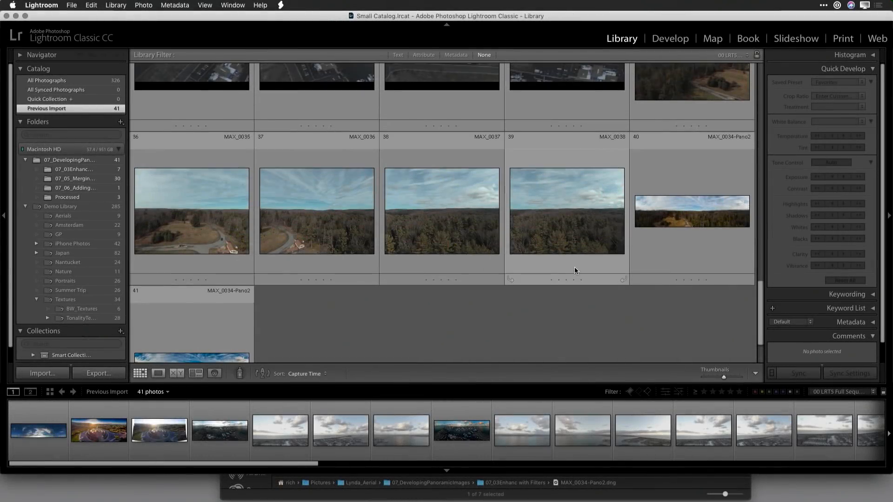
click(550, 243)
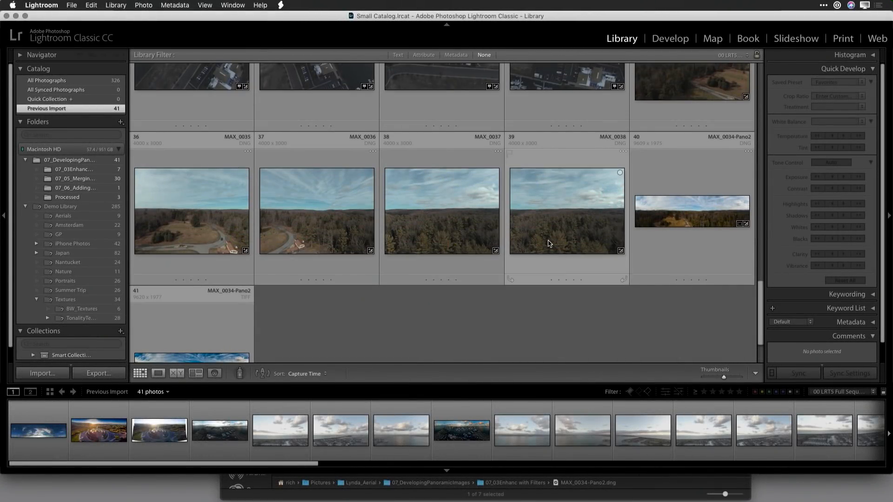
shift+click(692, 78)
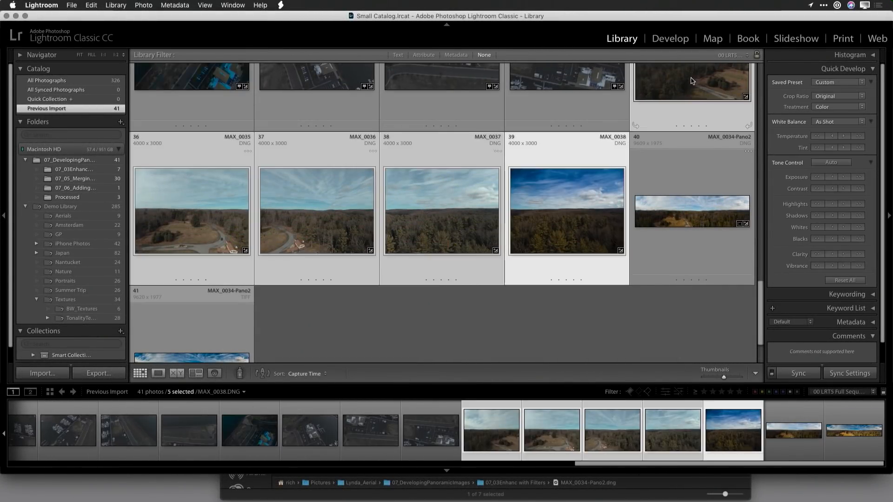
Step: Merge the five selected photos into a panorama with Boundary Warp set to 48
right_click(684, 137)
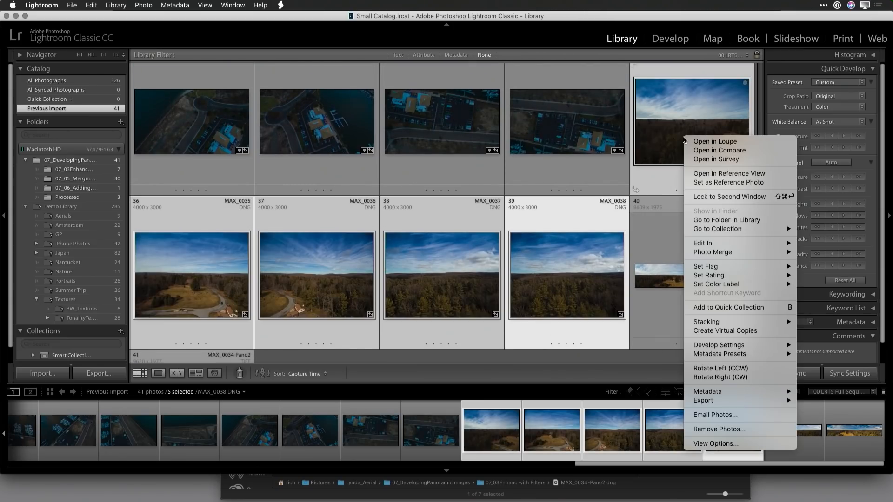
mouse_move(726, 252)
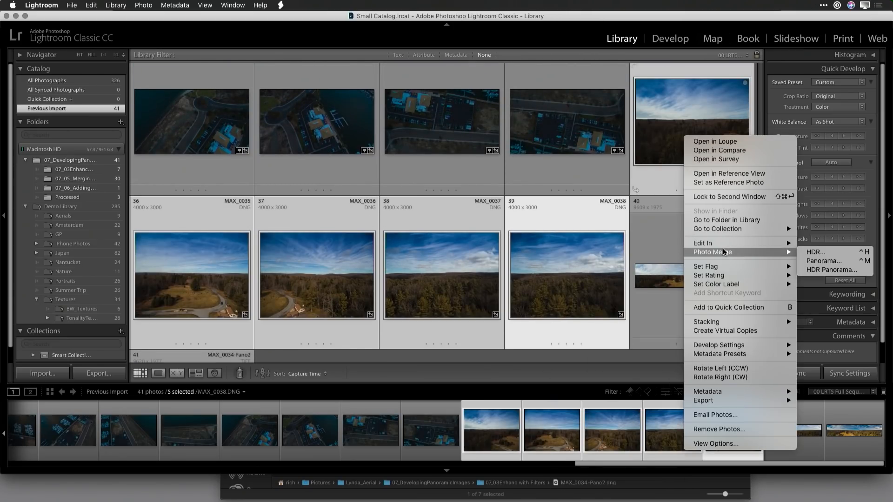
click(810, 262)
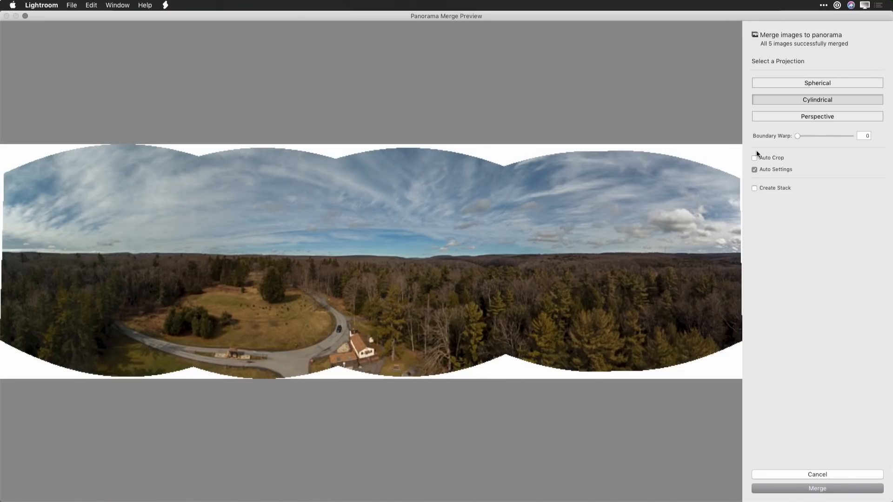
drag(803, 134, 822, 136)
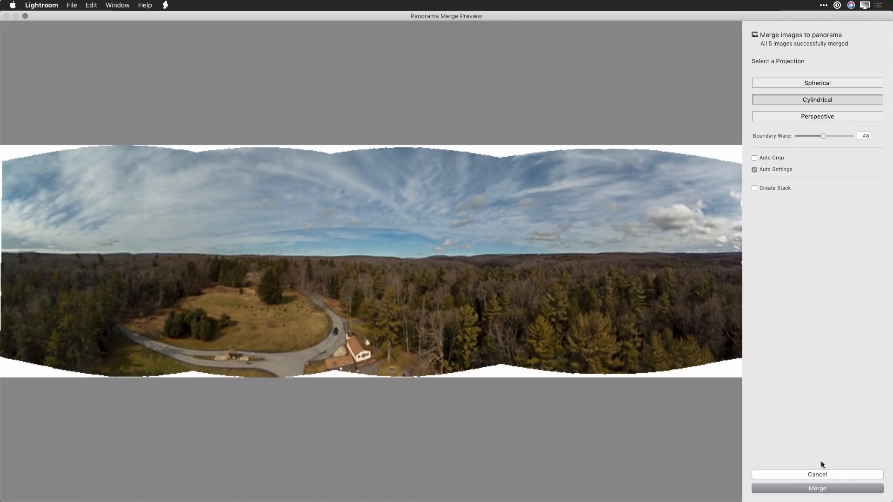
click(813, 490)
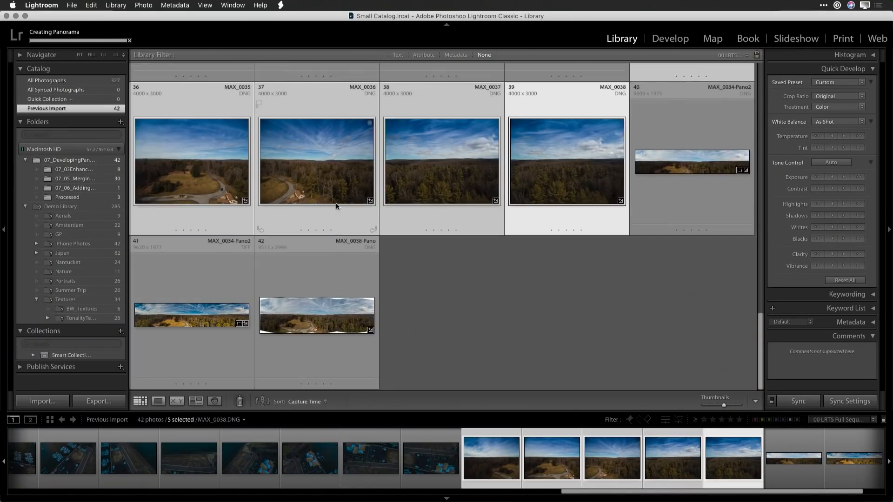
Step: Transfer the MAX_0038-Pano panorama to Luminar 3 with the plug-in extra and choose to check for updates automatically
click(143, 5)
click(144, 5)
click(143, 5)
mouse_move(147, 89)
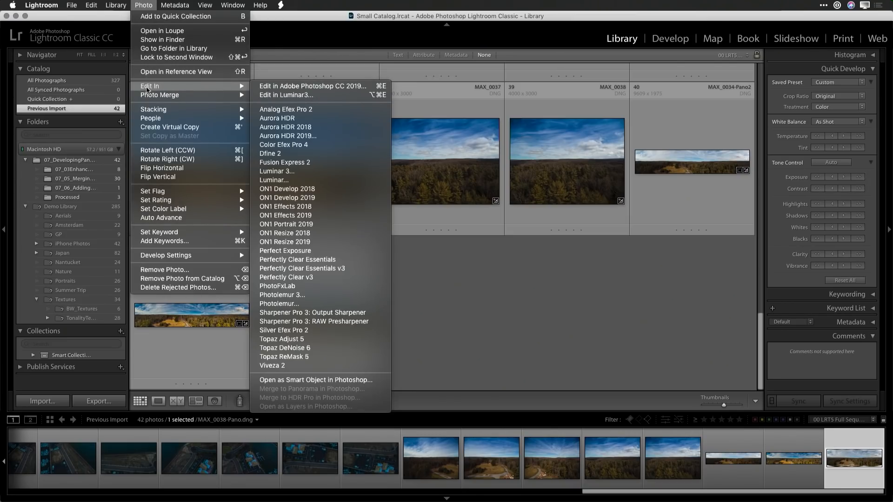
mouse_move(74, 3)
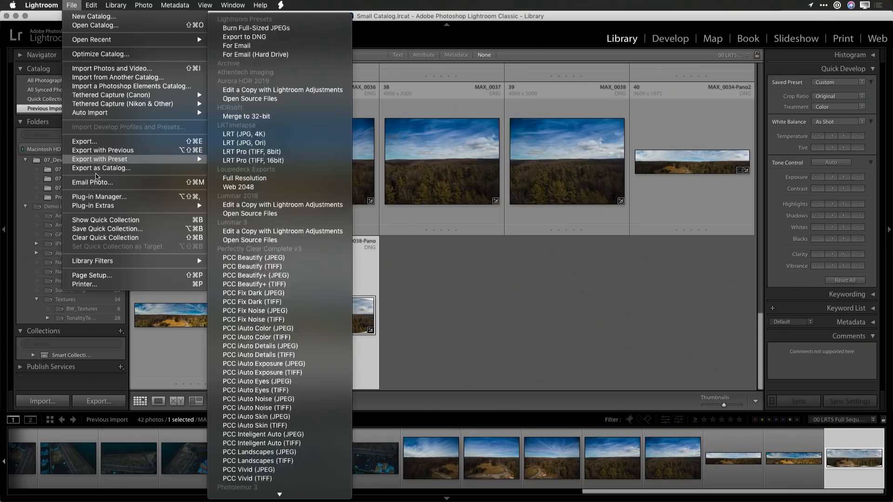
mouse_move(99, 212)
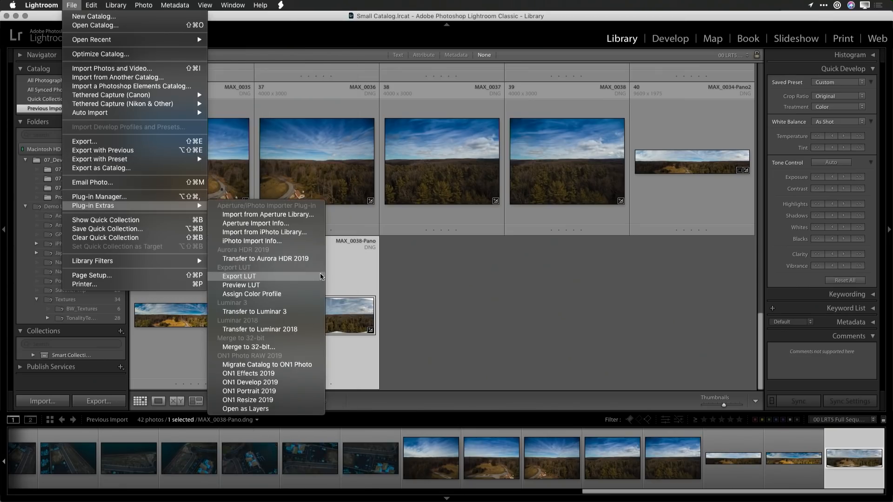
click(316, 312)
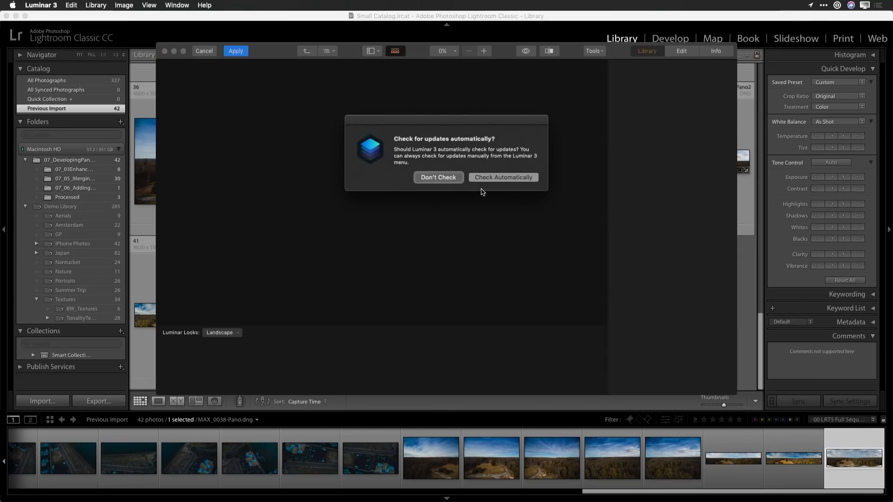
click(477, 180)
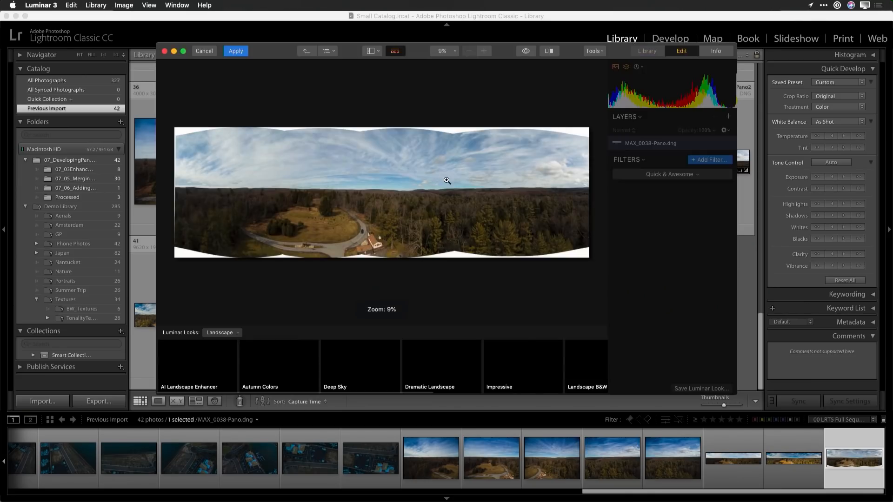
Step: Expand the Luminar 3 plugin window to full screen and load the Aerial Photography workspace
click(183, 52)
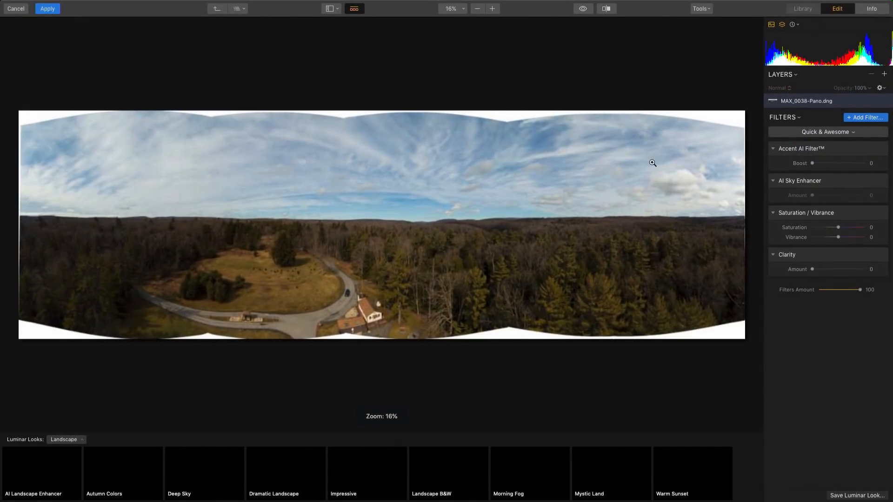
click(824, 132)
click(816, 188)
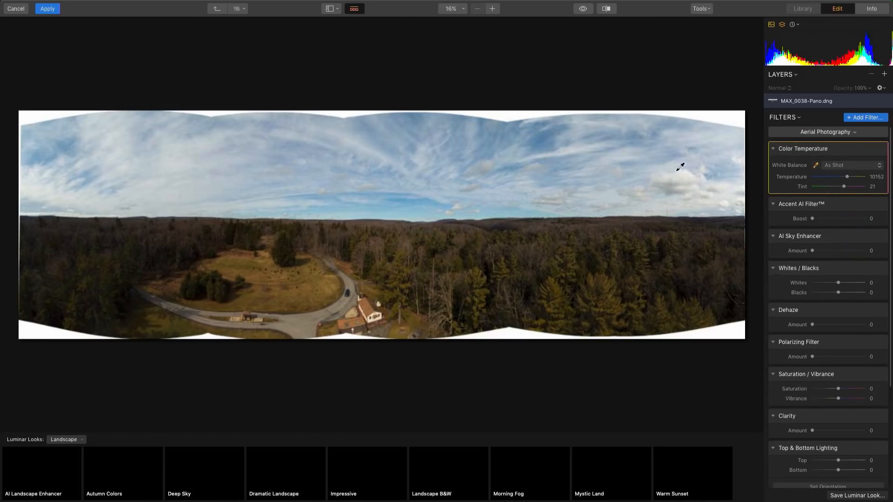
Step: Sample the white balance from the panorama's sky and set the colour temperature to 8026
click(675, 132)
drag(848, 180, 842, 179)
Step: Set the Accent AI Filter boost to 100, AI Sky Enhancer to 72 and Dehaze to 14
drag(832, 221, 887, 223)
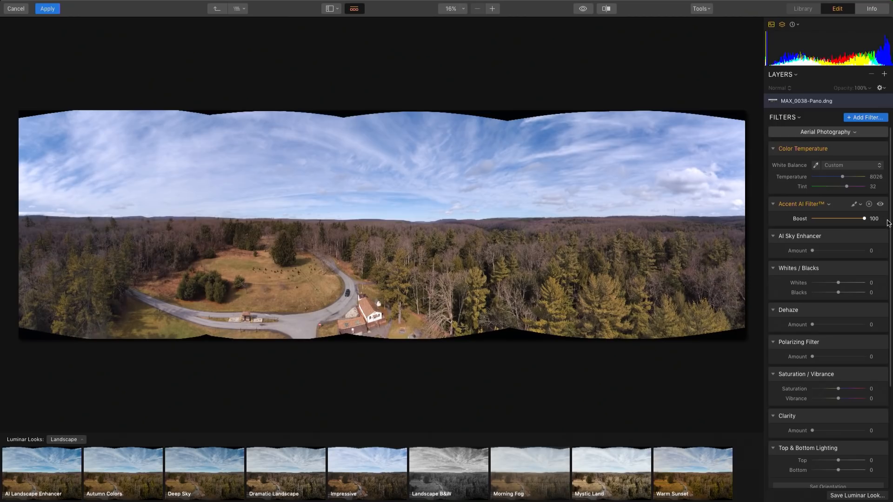
click(850, 251)
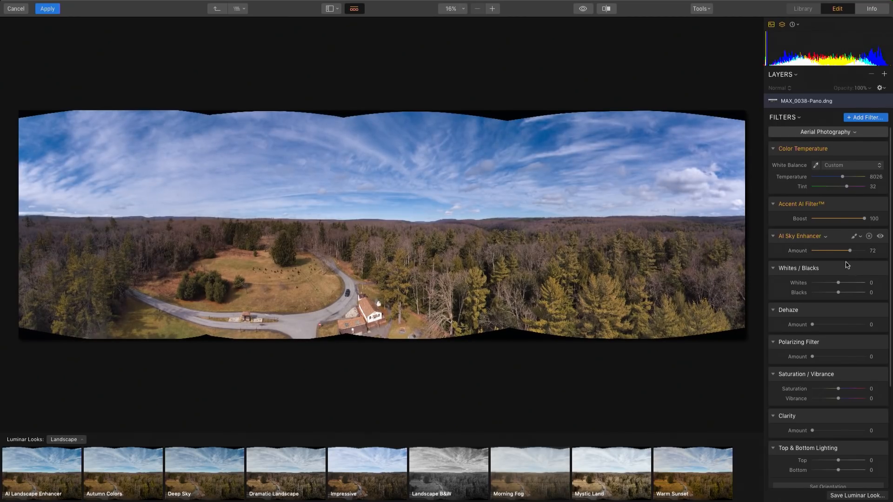
click(828, 325)
drag(826, 325, 819, 325)
Step: Search the filters catalog for "details", add Details Enhancer and set its Medium details to 71 and Large to -22
scroll(831, 339, down, 2)
scroll(831, 339, down, 8)
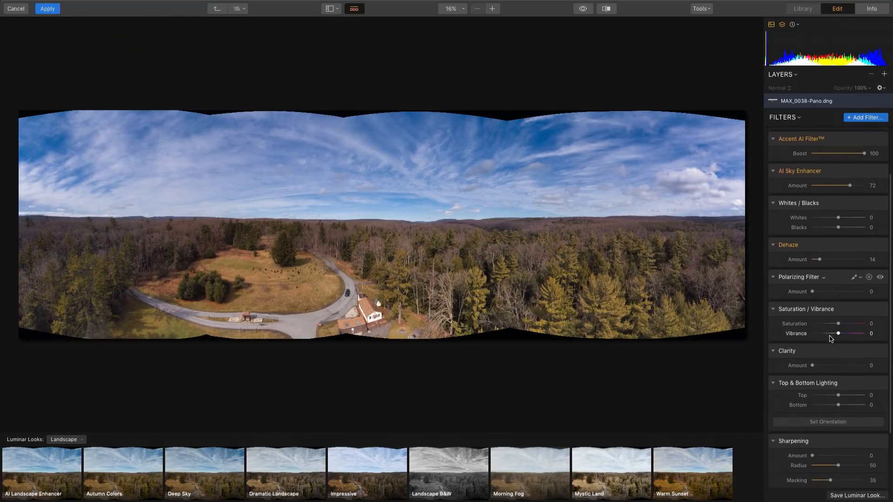
click(853, 117)
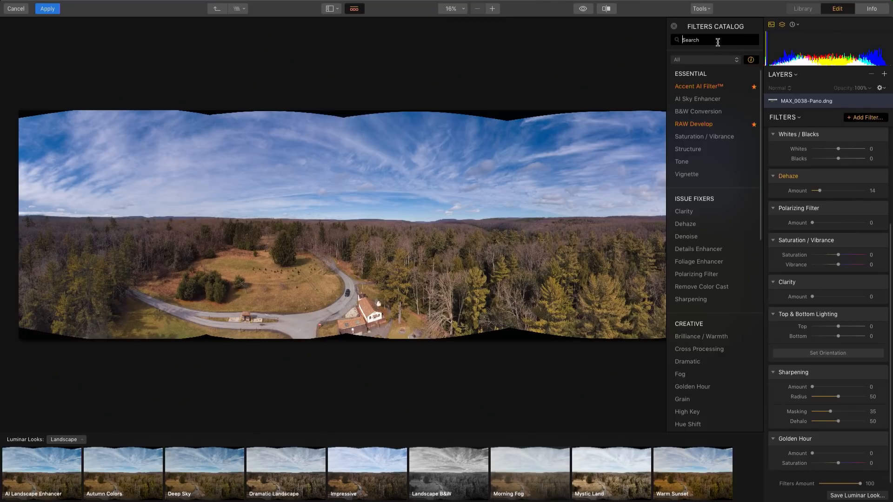
text(dstail)
double_click(704, 40)
text(details)
click(698, 99)
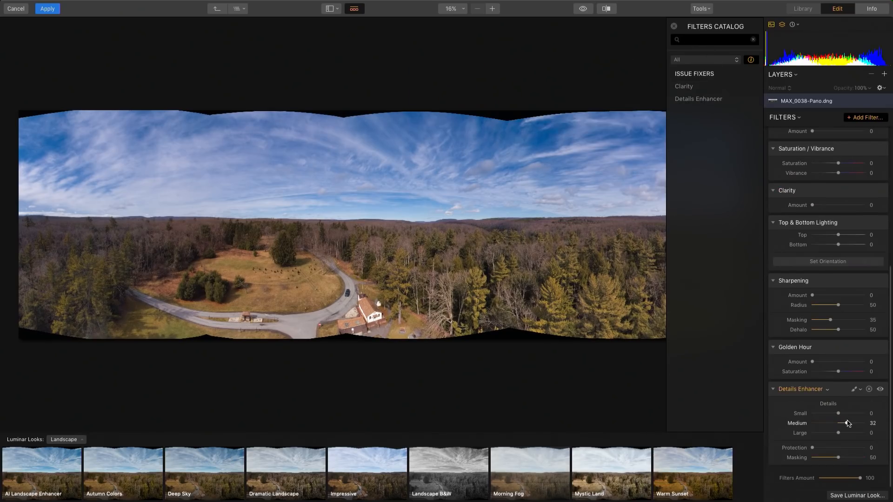
drag(846, 423, 859, 425)
drag(850, 436, 833, 436)
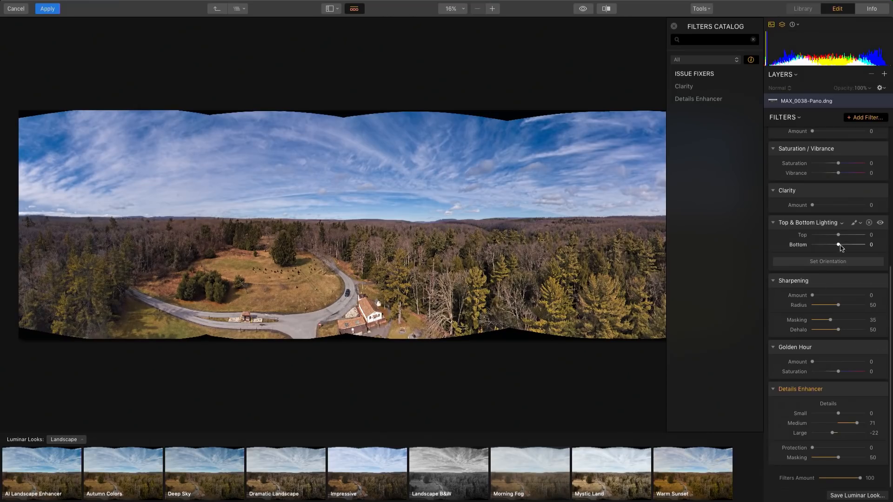
Step: Widen the Top & Bottom Lighting transition around the panorama's horizon to a blend of 66, with Top at -23 and Bottom at 35
click(830, 261)
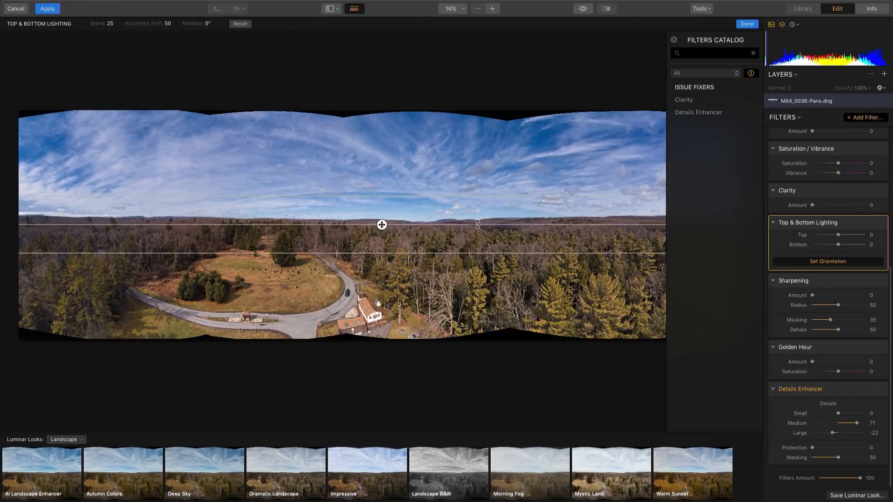
drag(470, 257, 469, 299)
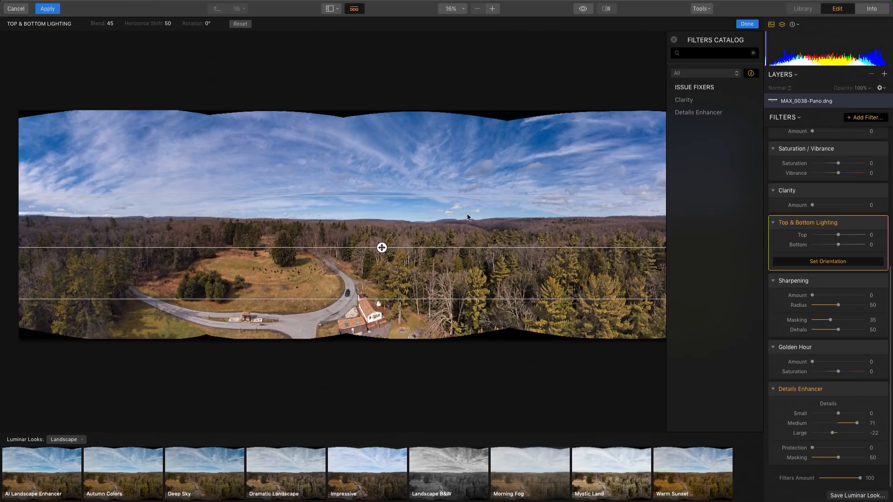
drag(464, 196, 464, 150)
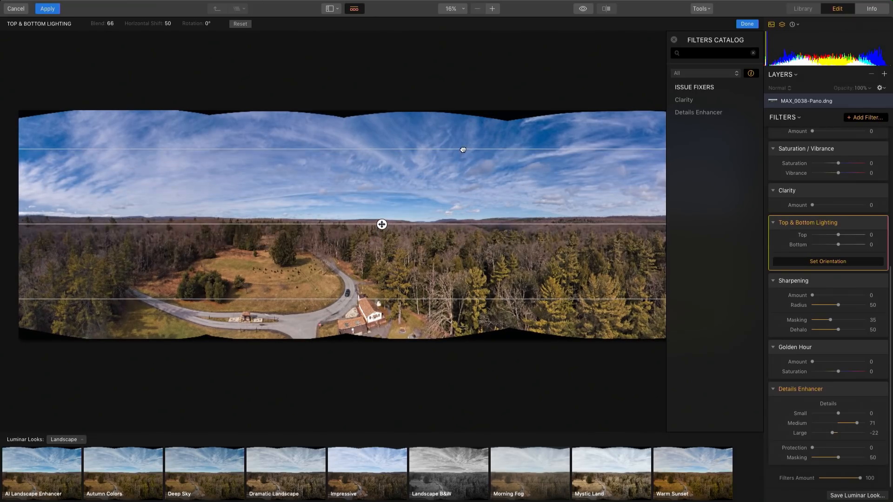
mouse_move(839, 244)
mouse_down()
mouse_move(851, 245)
mouse_move(833, 236)
mouse_up()
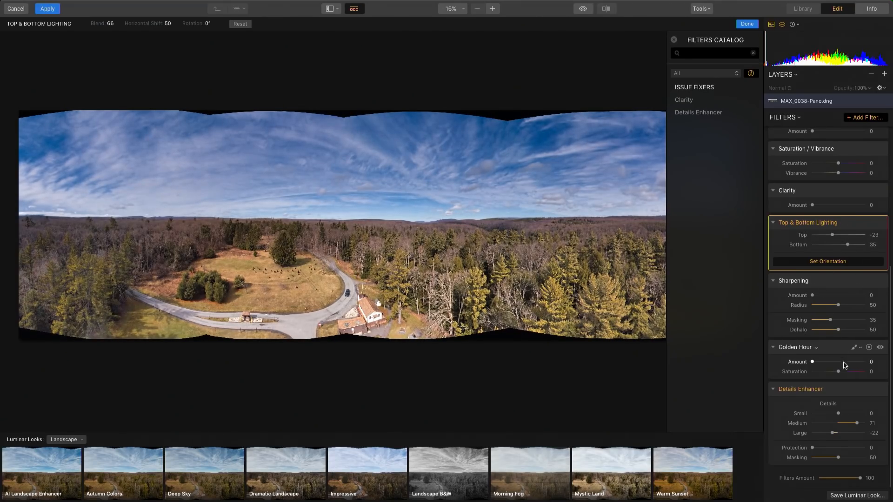
Step: Set the Golden Hour amount to 8, finish the lighting orientation and apply the edits back to Lightroom Classic
drag(826, 363, 815, 362)
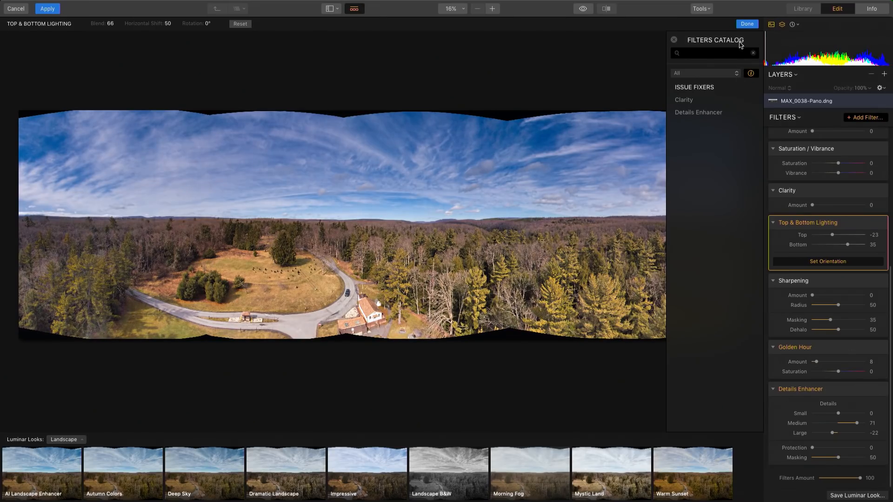
click(745, 26)
click(50, 10)
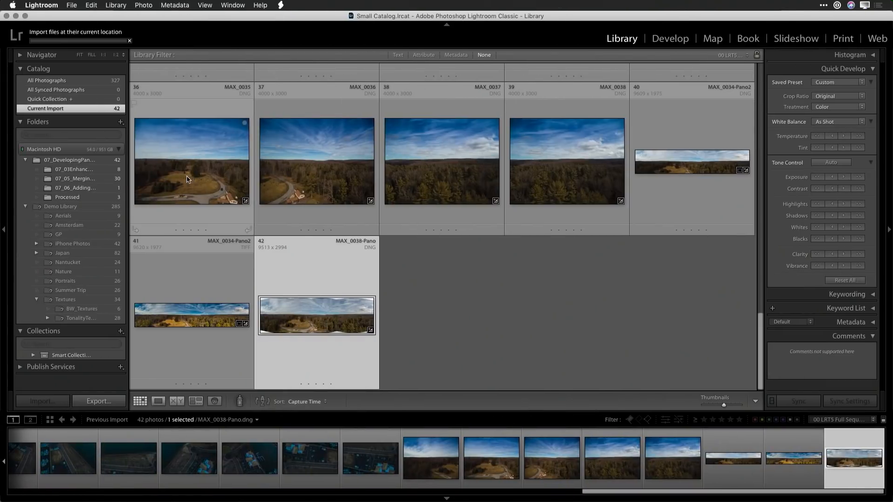
Step: Show all photographs in the Lightroom catalog and filter them by the text "pano"
click(474, 306)
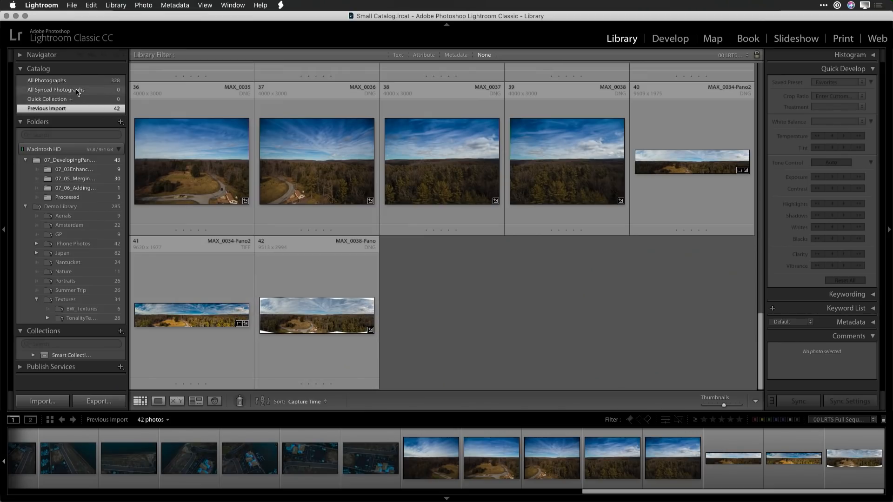
click(51, 81)
key(super+f)
text(pano)
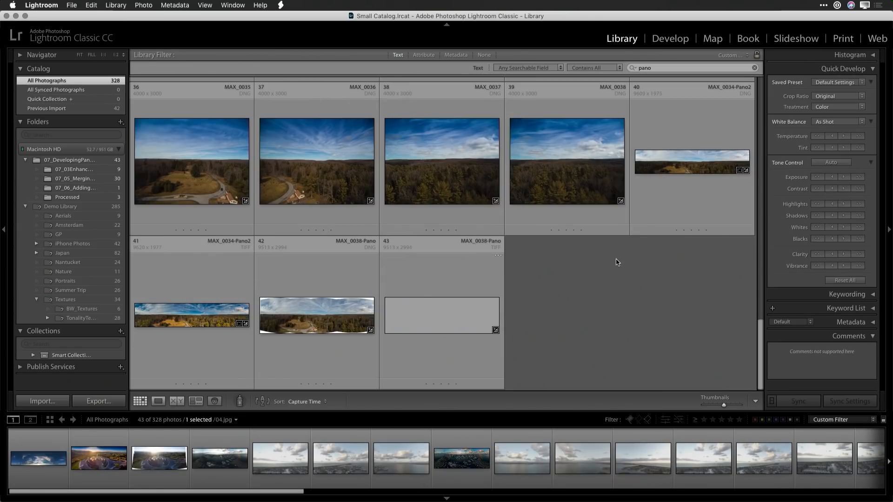
Step: View MAX_0038-Pano.dng enlarged and compare it with the Luminar-edited MAX_0038-Pano.tiff
double_click(344, 316)
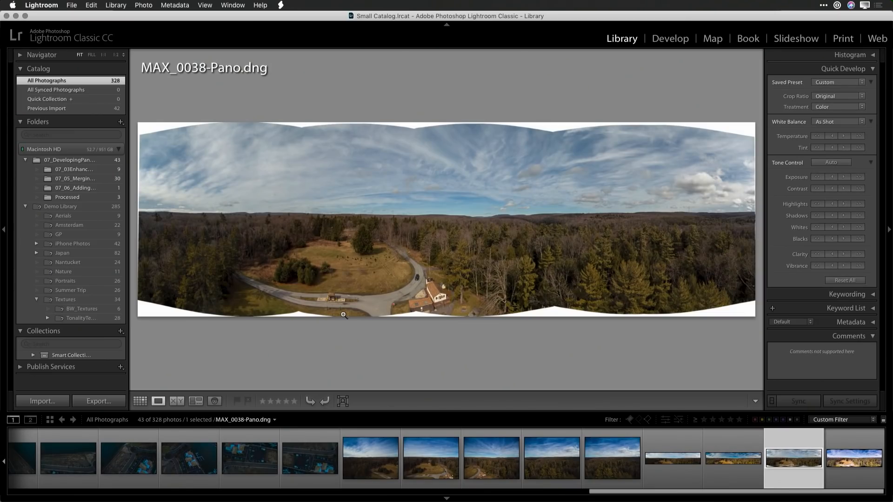
key(Right)
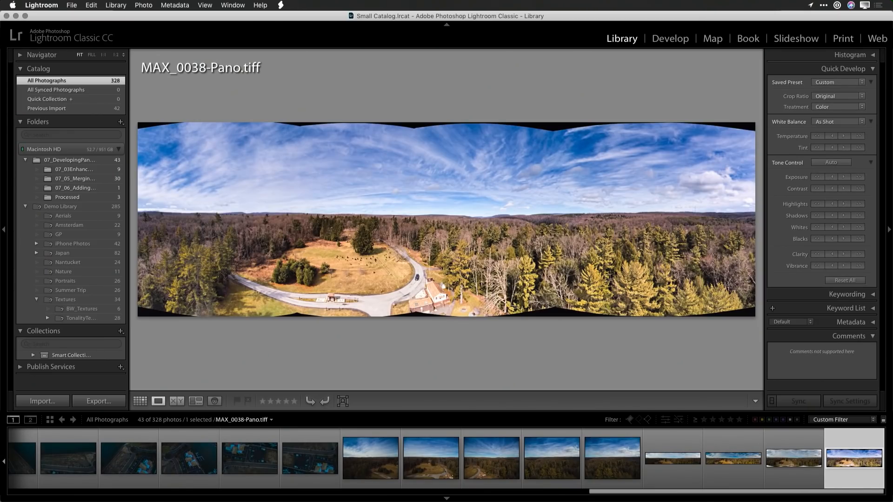
key(Left)
key(Right)
Step: Start cropping MAX_0038-Pano.tiff in the Develop module, pulling its upper edge slightly inward at the original aspect ratio
click(673, 41)
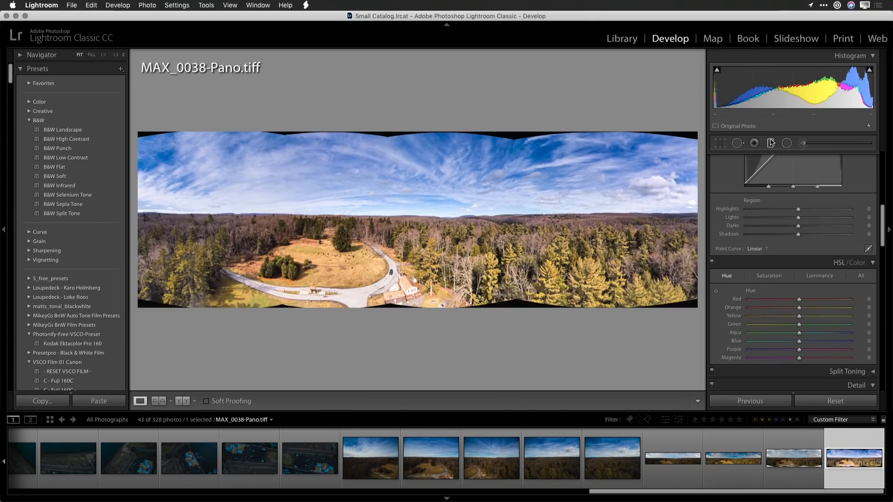
click(771, 143)
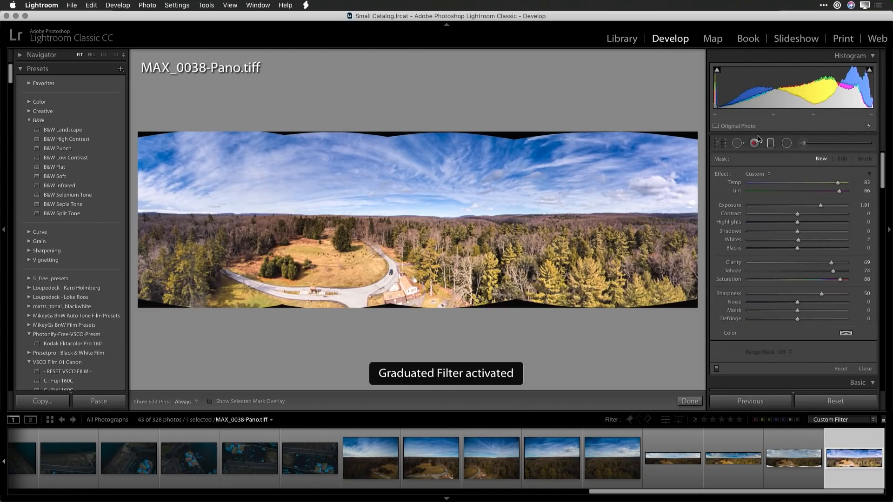
click(720, 143)
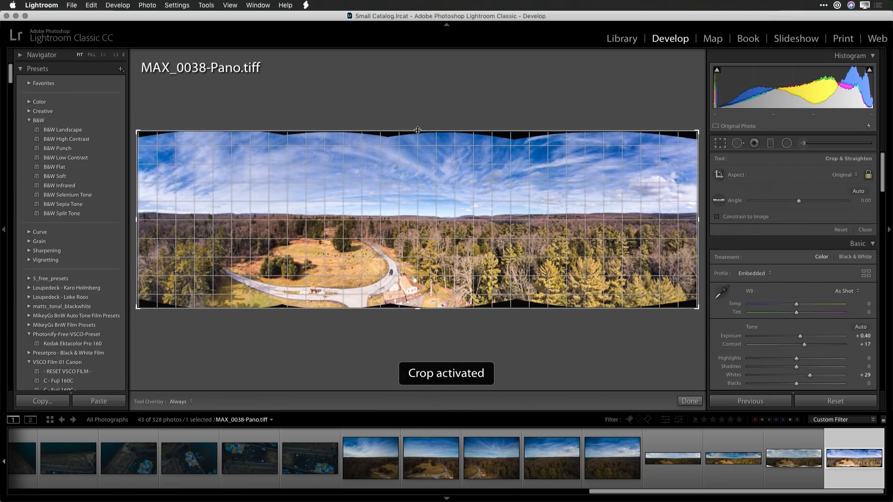
drag(418, 131, 417, 136)
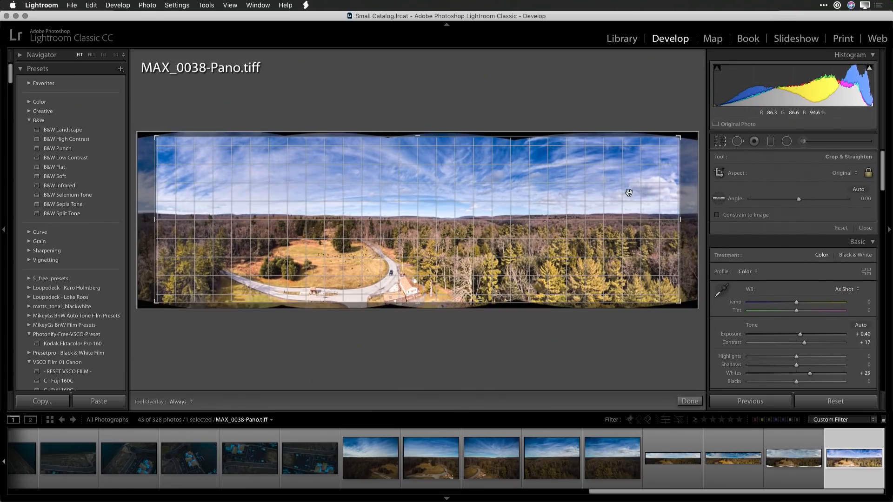
Step: Change the crop aspect to Custom, adjust the upper, right and lower edges to trim the wavy black borders, and apply the crop
click(847, 172)
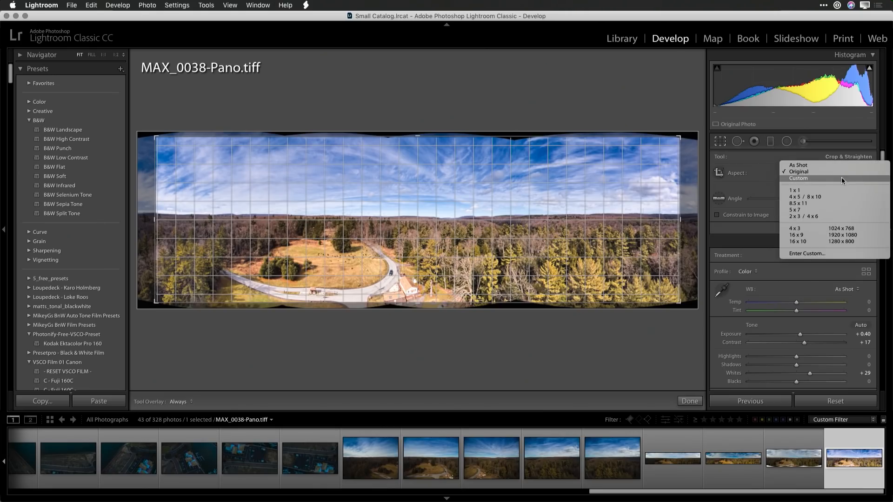
click(841, 178)
drag(421, 138, 420, 141)
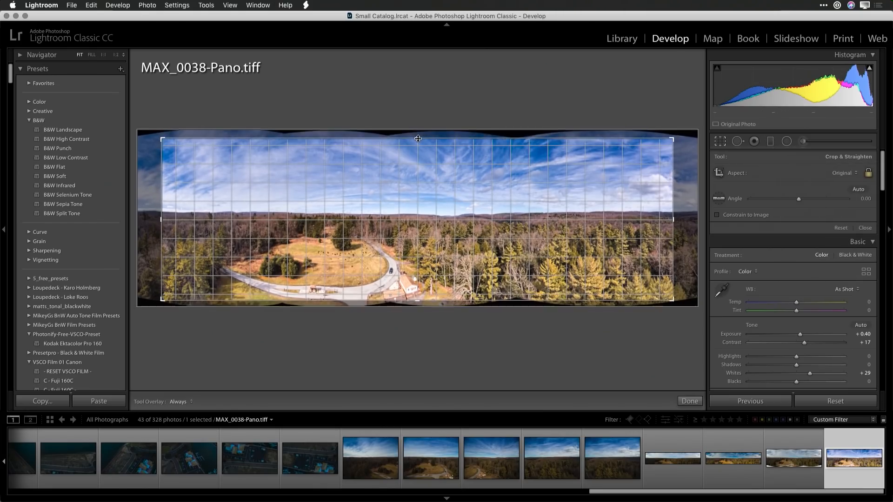
drag(671, 221, 688, 220)
drag(417, 304, 416, 303)
key(d)
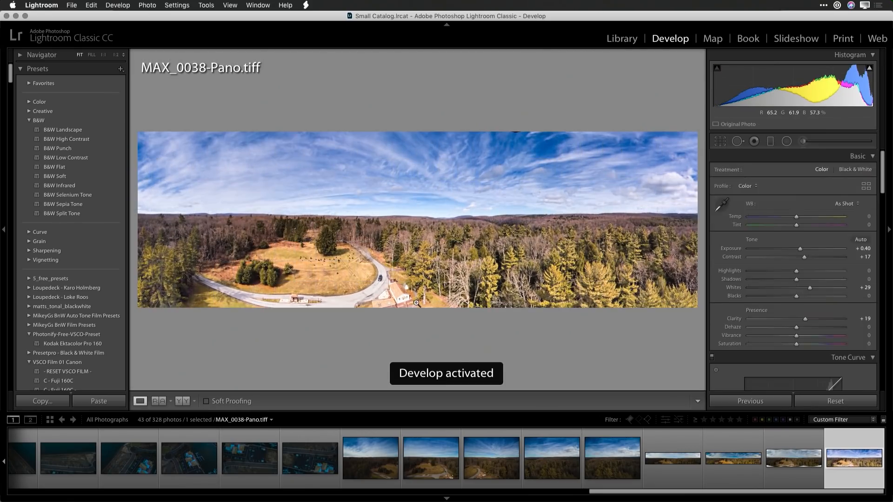